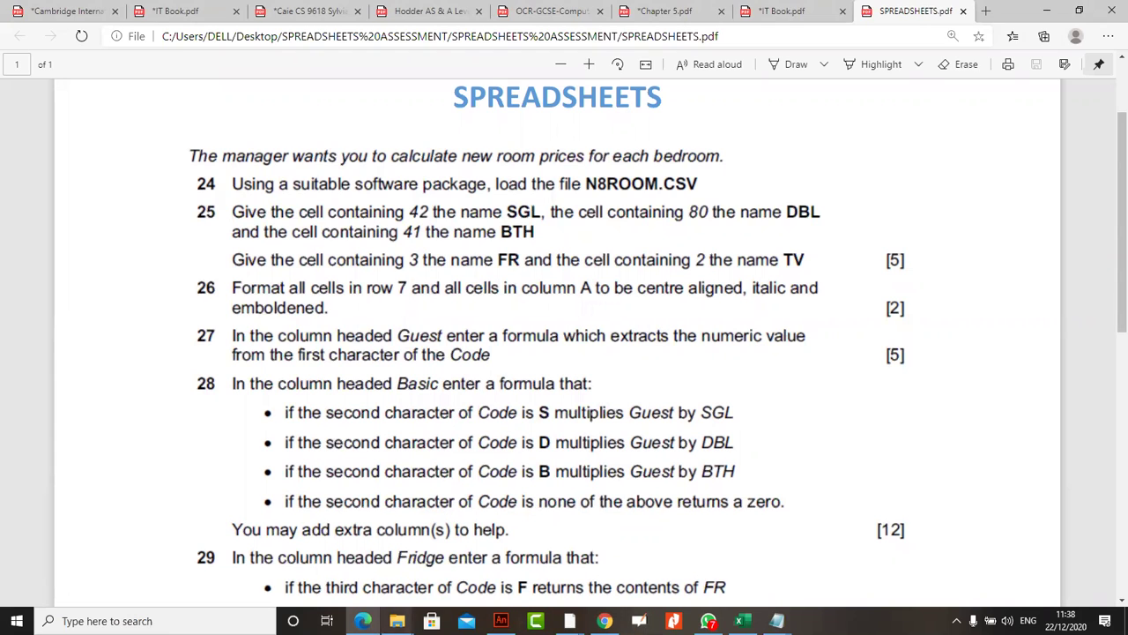
- Switch to File Explorer, open the 9713_w08_su_2 folder inside SF and display its files as large icons
click(397, 621)
click(234, 517)
click(311, 517)
click(388, 517)
click(467, 556)
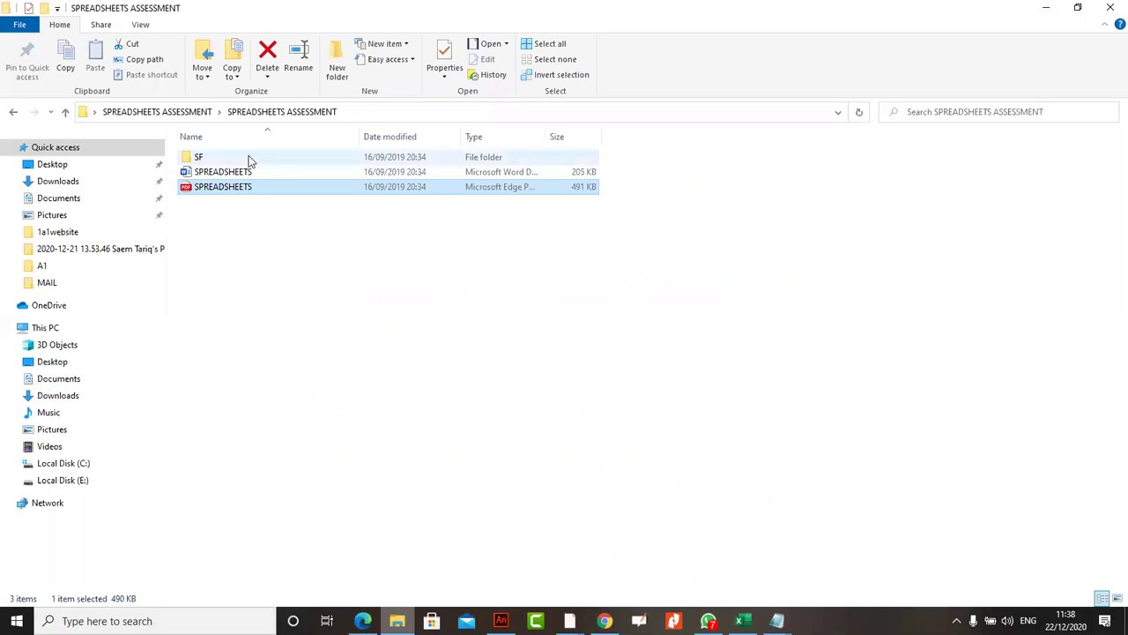
double_click(249, 157)
double_click(250, 157)
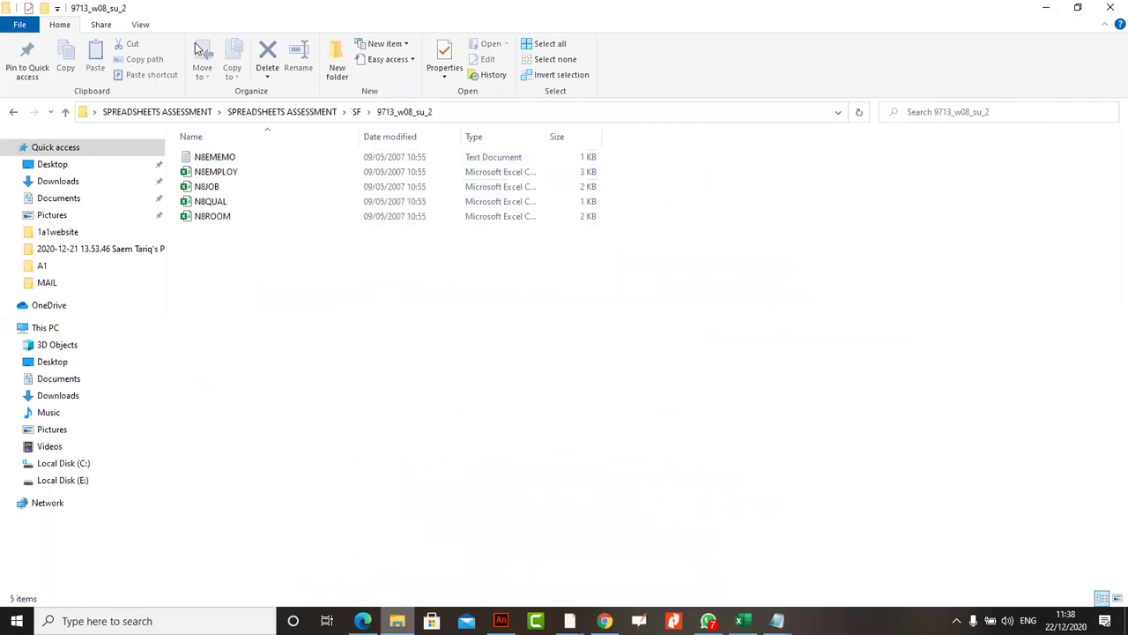
click(143, 24)
click(236, 45)
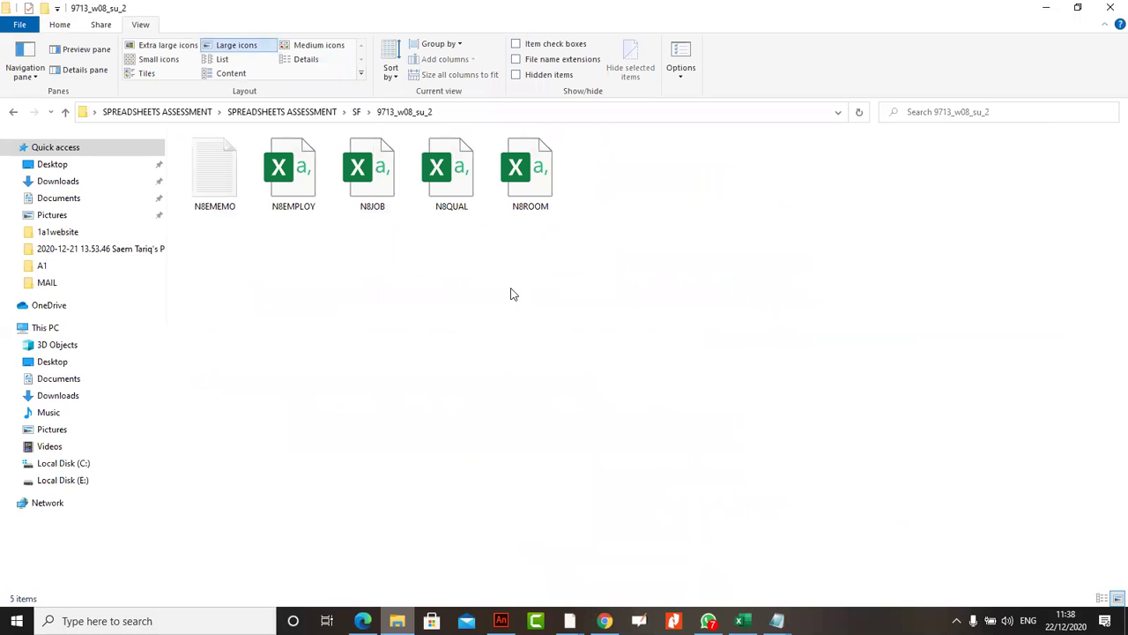
- Open the N8ROOM file in Excel and autofit the width of all columns to their contents
double_click(513, 183)
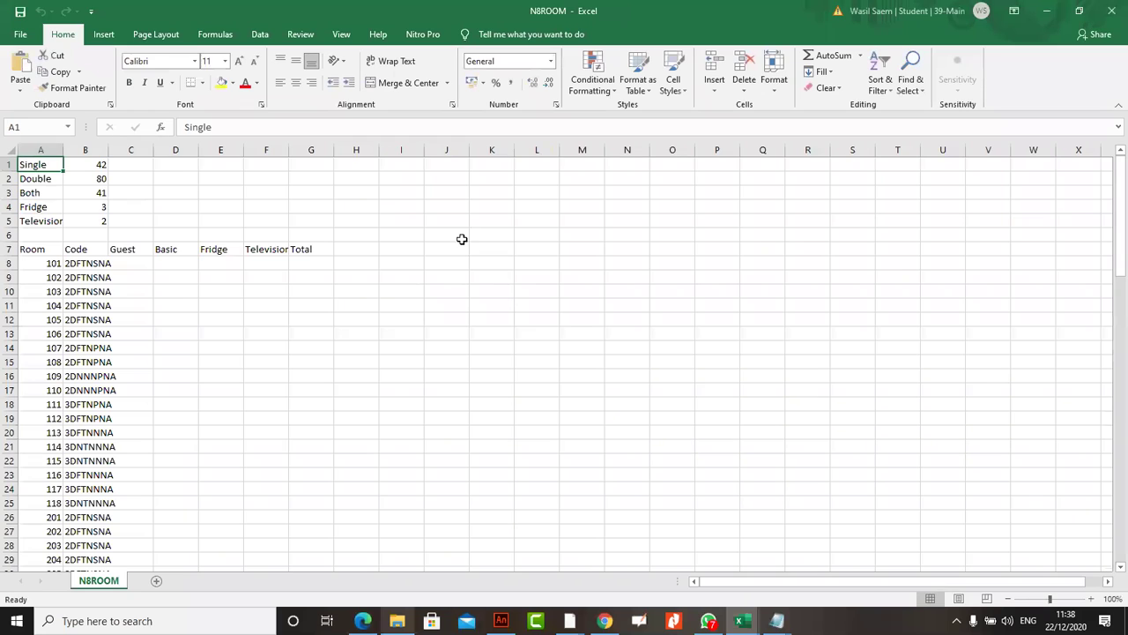
click(10, 149)
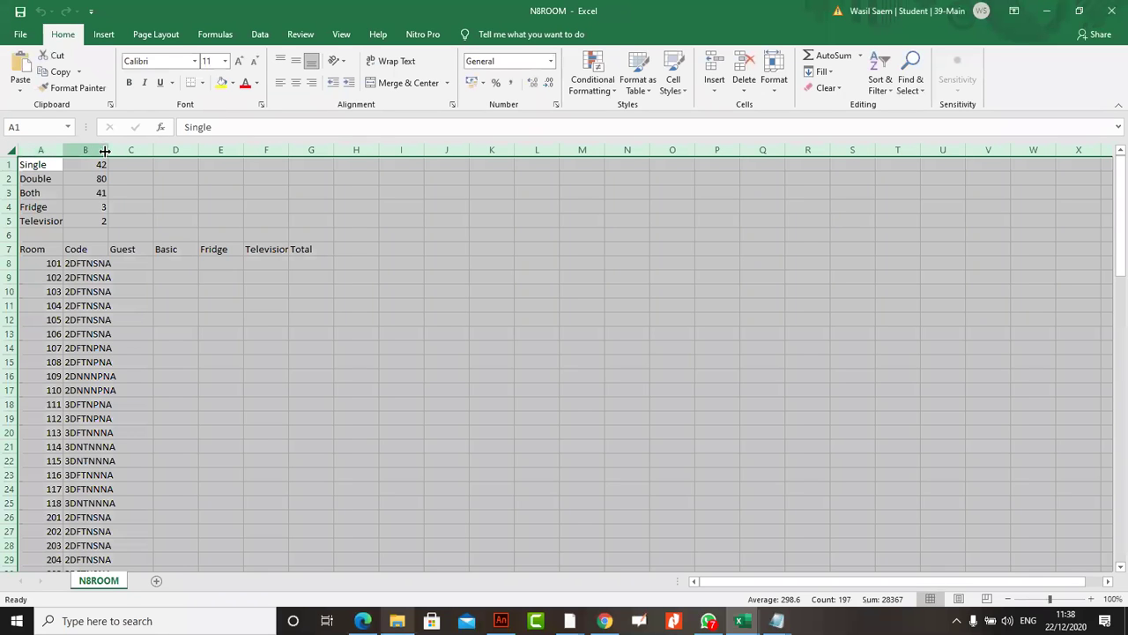
double_click(107, 150)
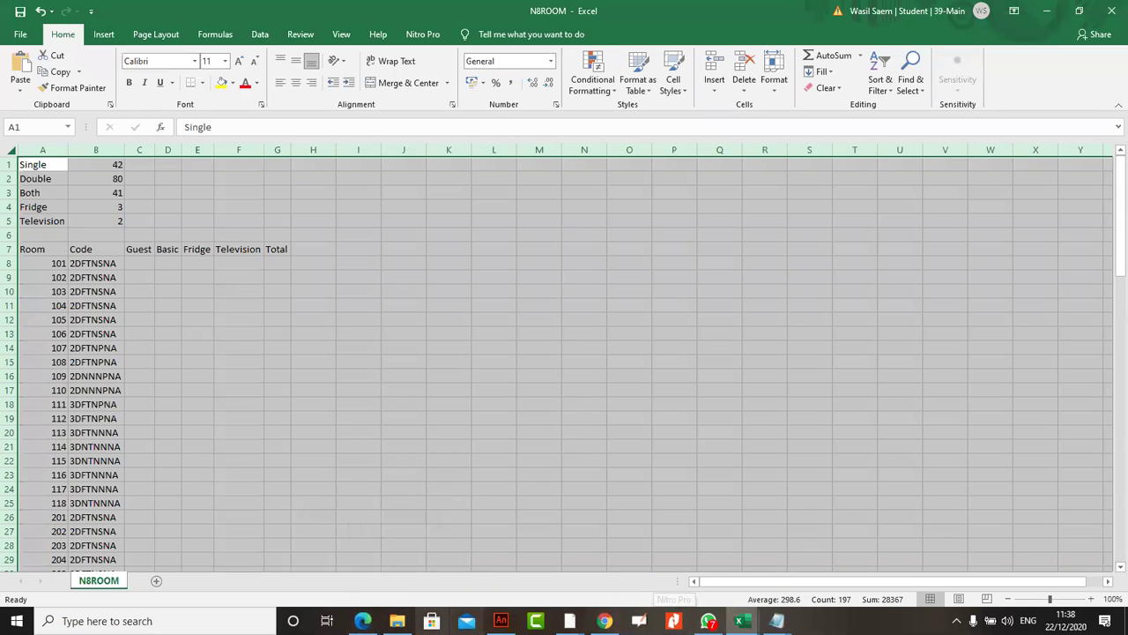
- Consult the SPREADSHEETS PDF in Edge, close the other open Excel workbook and return to N8ROOM
mouse_move(570, 621)
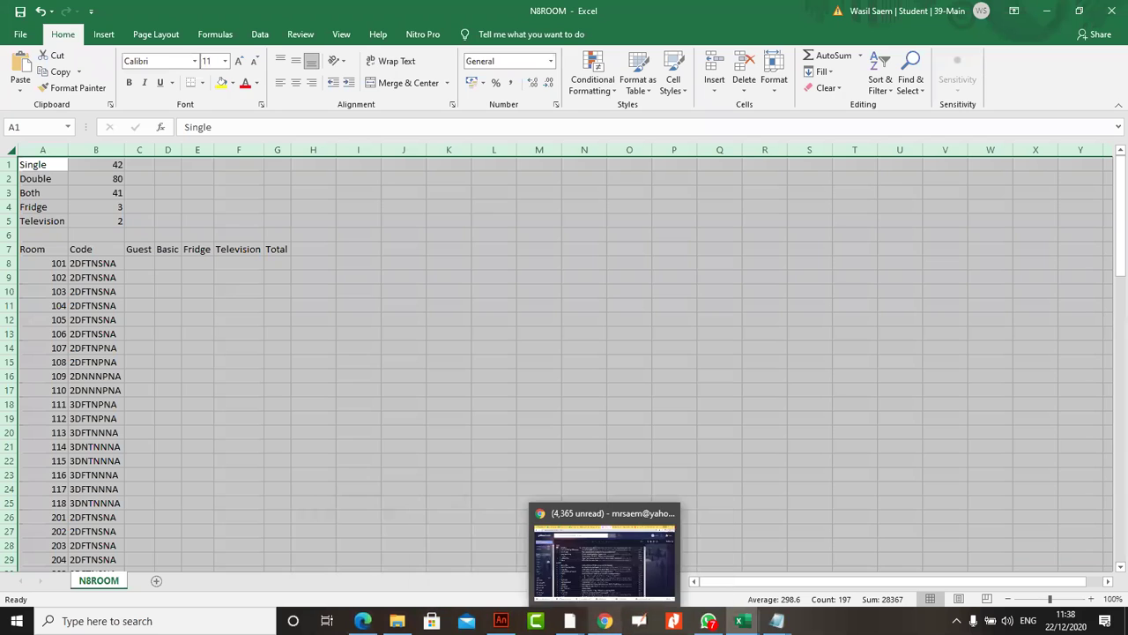
mouse_move(363, 621)
click(370, 578)
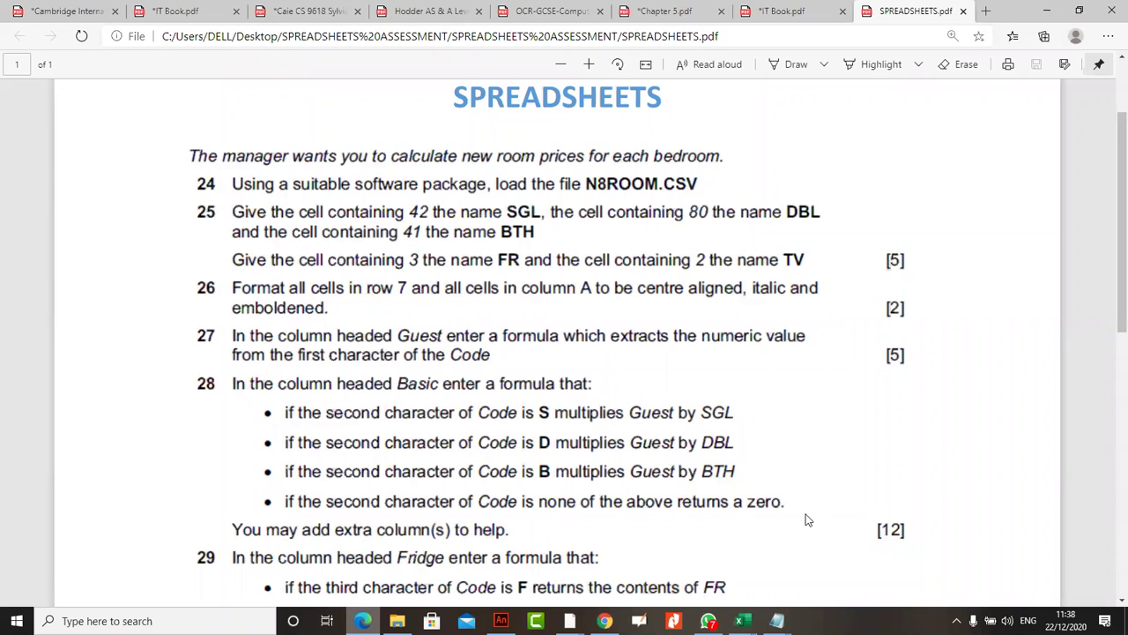
mouse_move(743, 620)
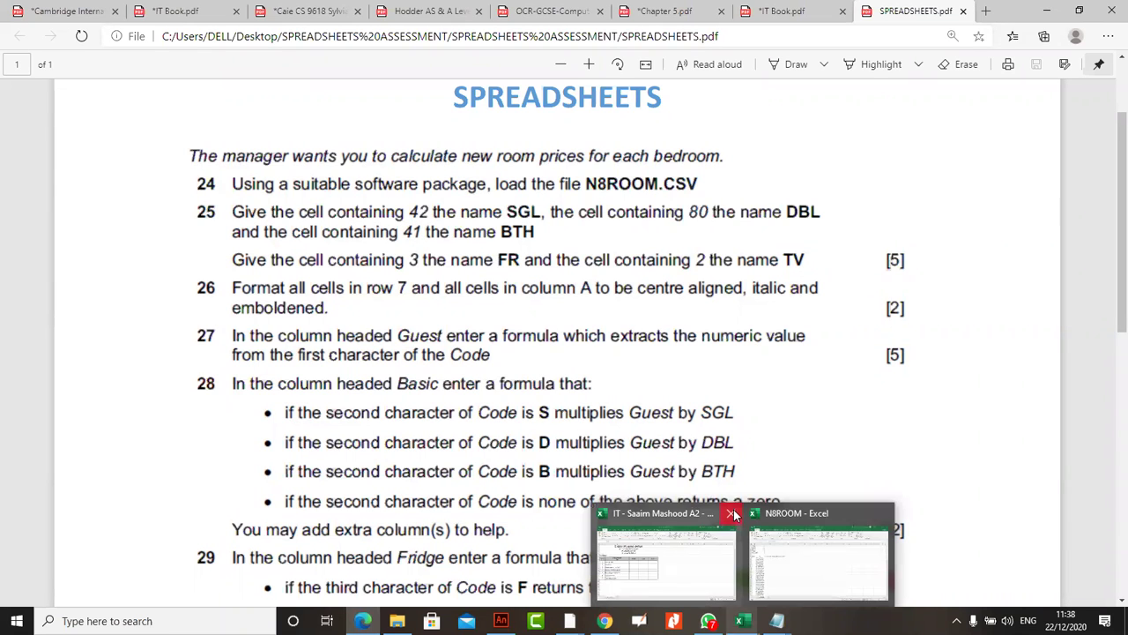
click(733, 513)
click(724, 522)
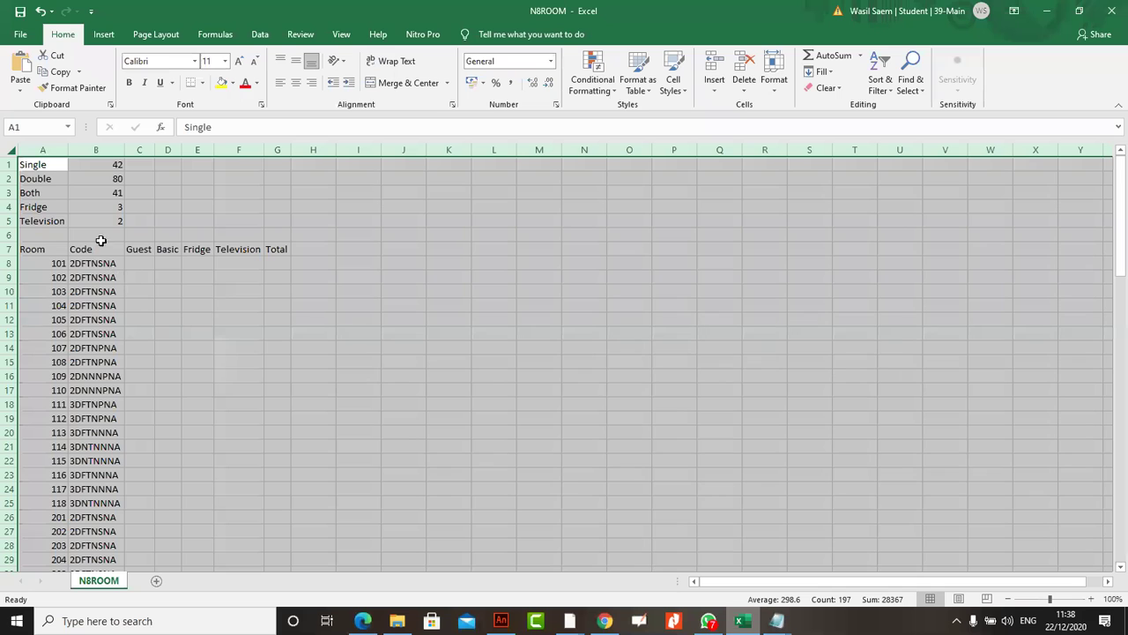
- Define the name SGL with workbook scope for cell B1, the Single price
right_click(113, 165)
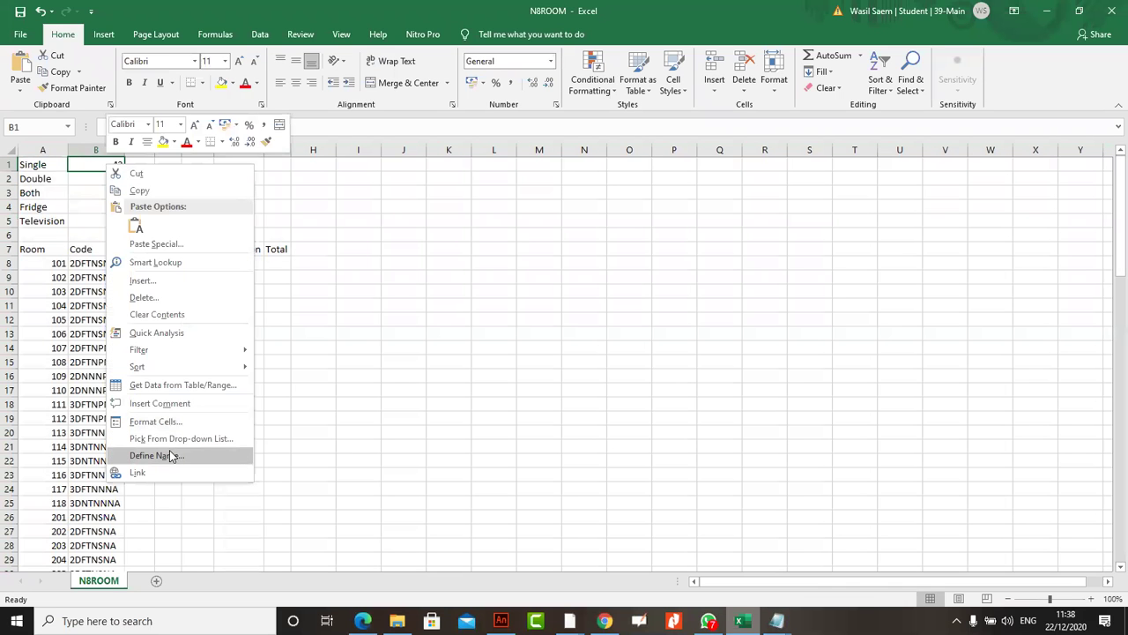
click(169, 455)
text(SGL)
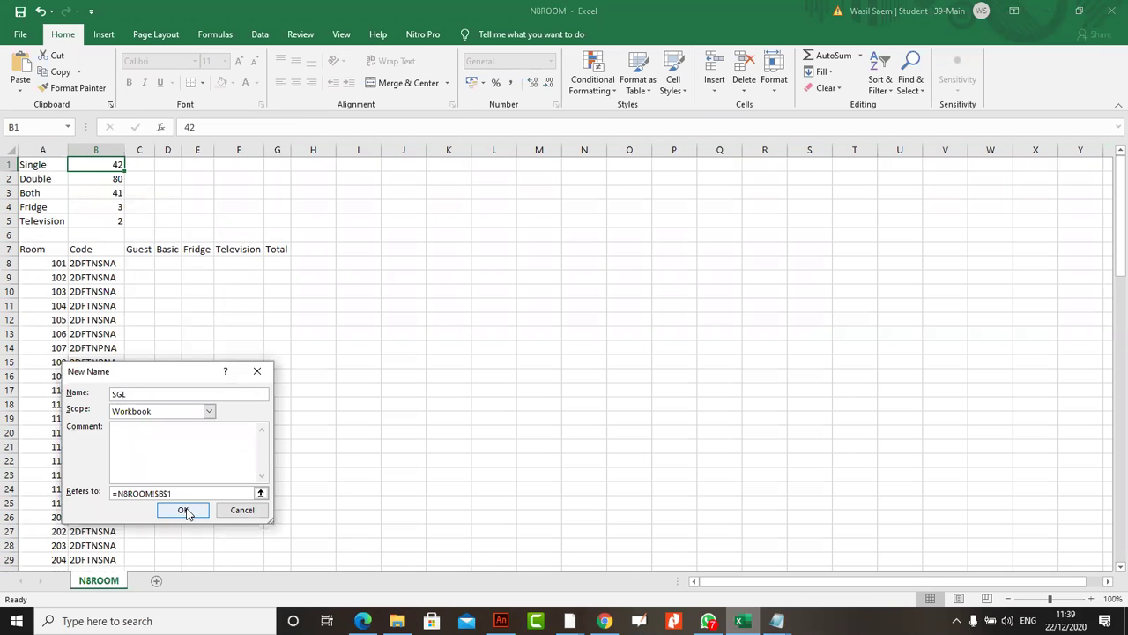
click(185, 511)
- Define the name DBL for cell B2, the Double price, checking the spelling against the SPREADSHEETS PDF
click(362, 621)
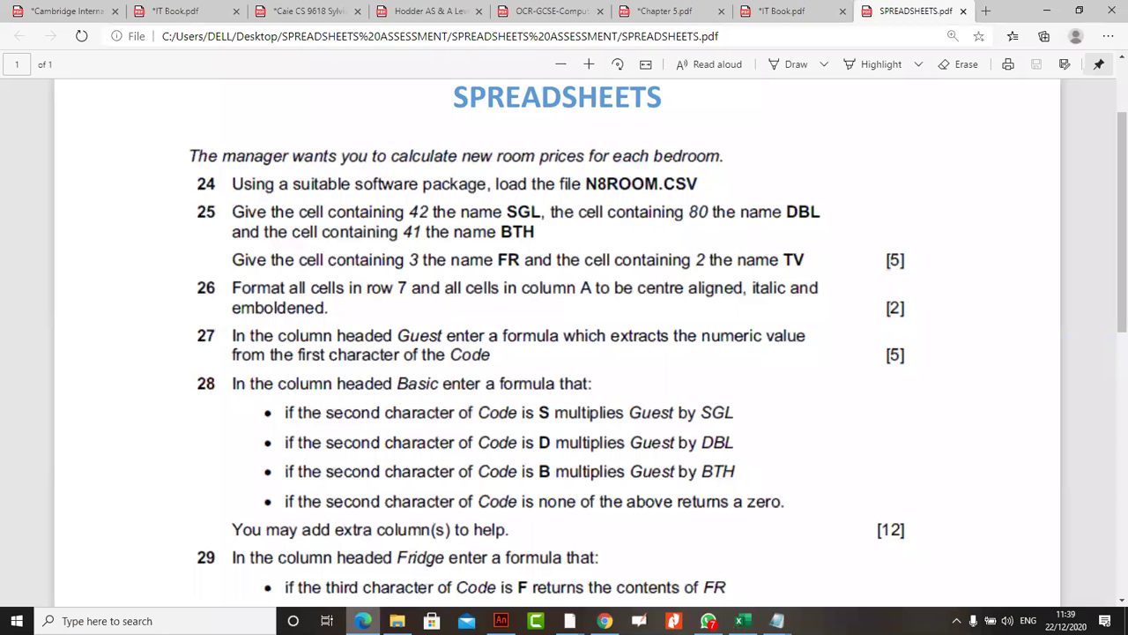
key(alt+Tab)
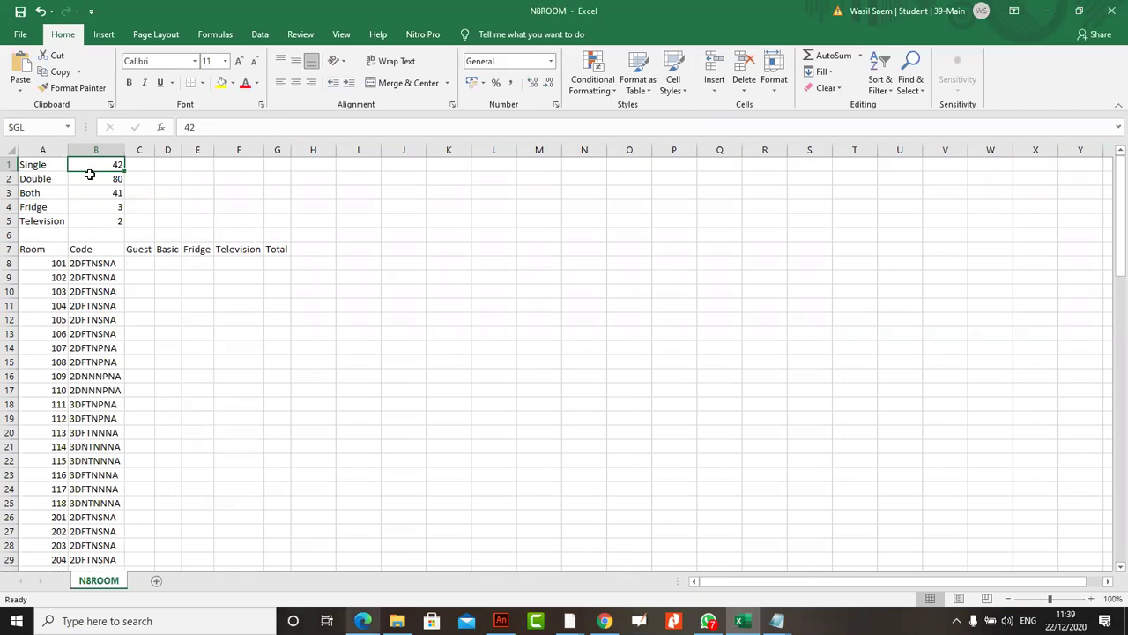
right_click(93, 178)
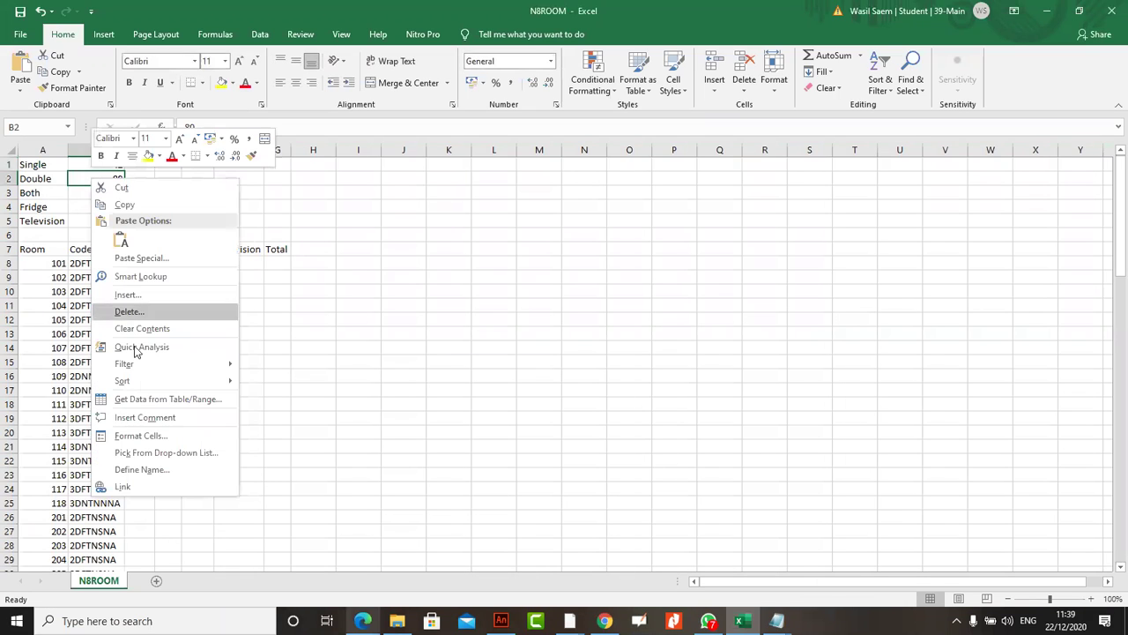
click(141, 469)
text(BDL)
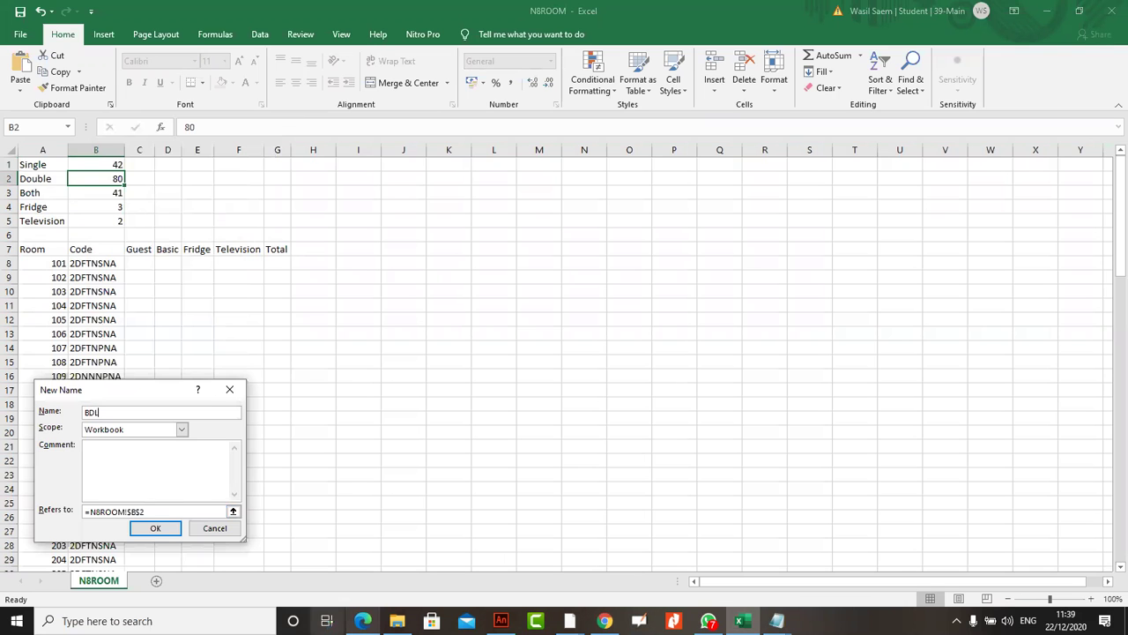
click(363, 621)
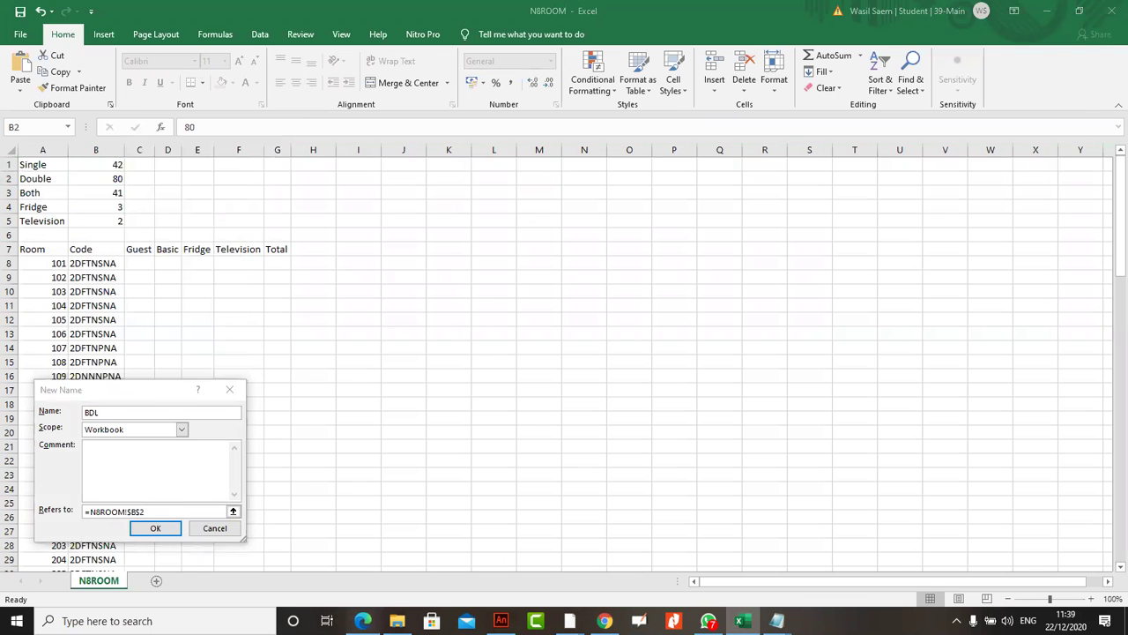
key(alt+Tab)
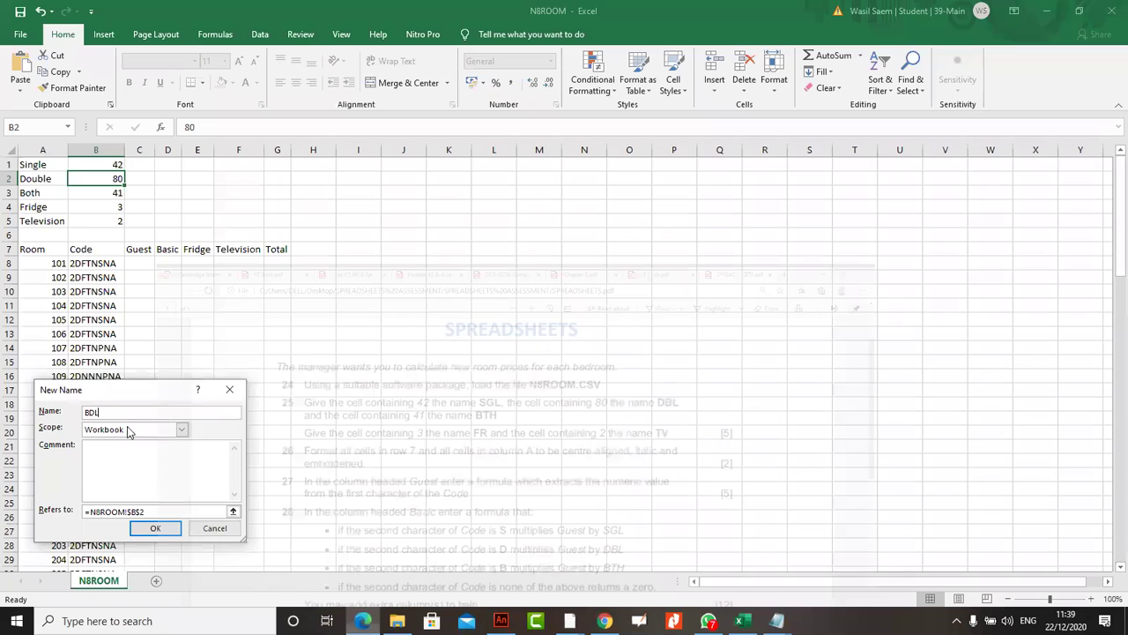
text(L)
key(ctrl+a)
text(DBL)
click(141, 529)
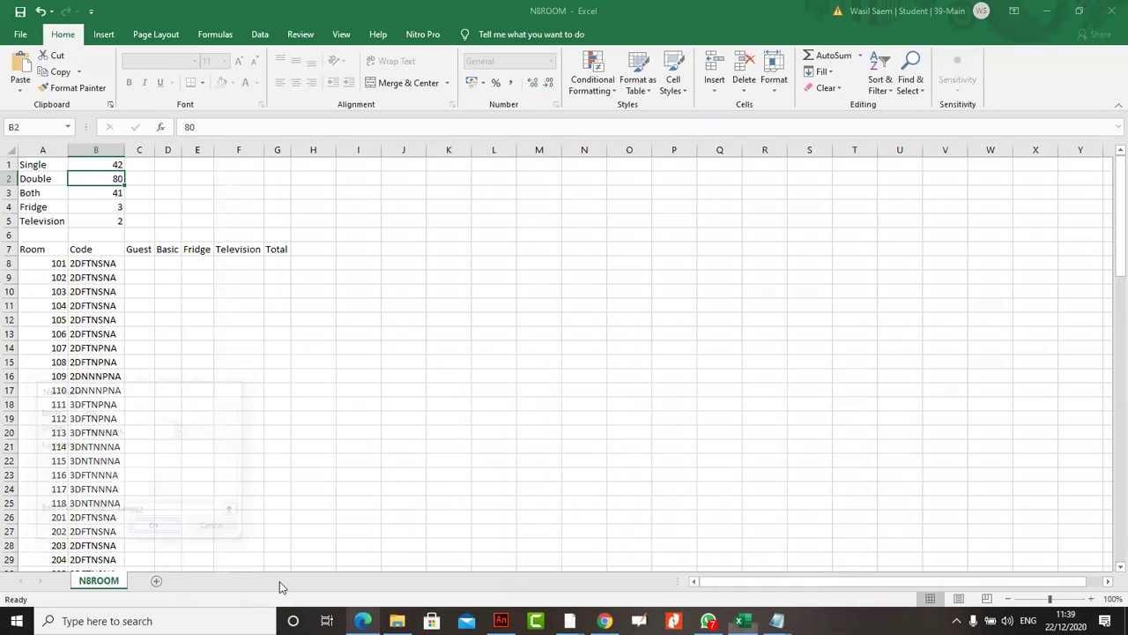
- Check the remaining cell names required by task 25 in the SPREADSHEETS PDF and return to the N8ROOM workbook
click(743, 620)
click(362, 621)
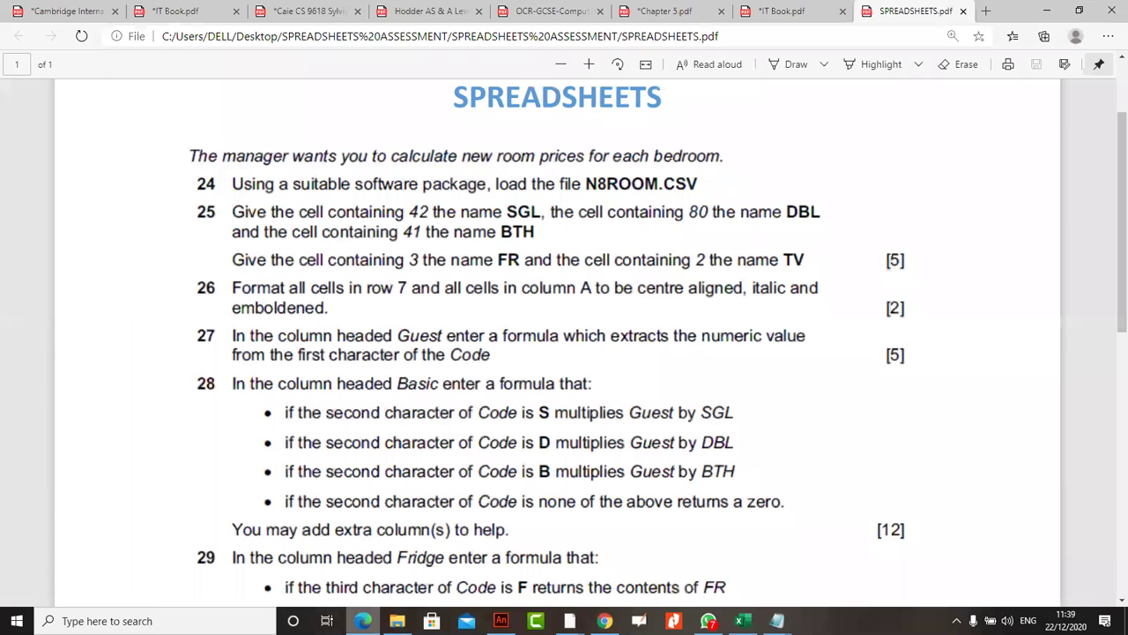
key(super+Down)
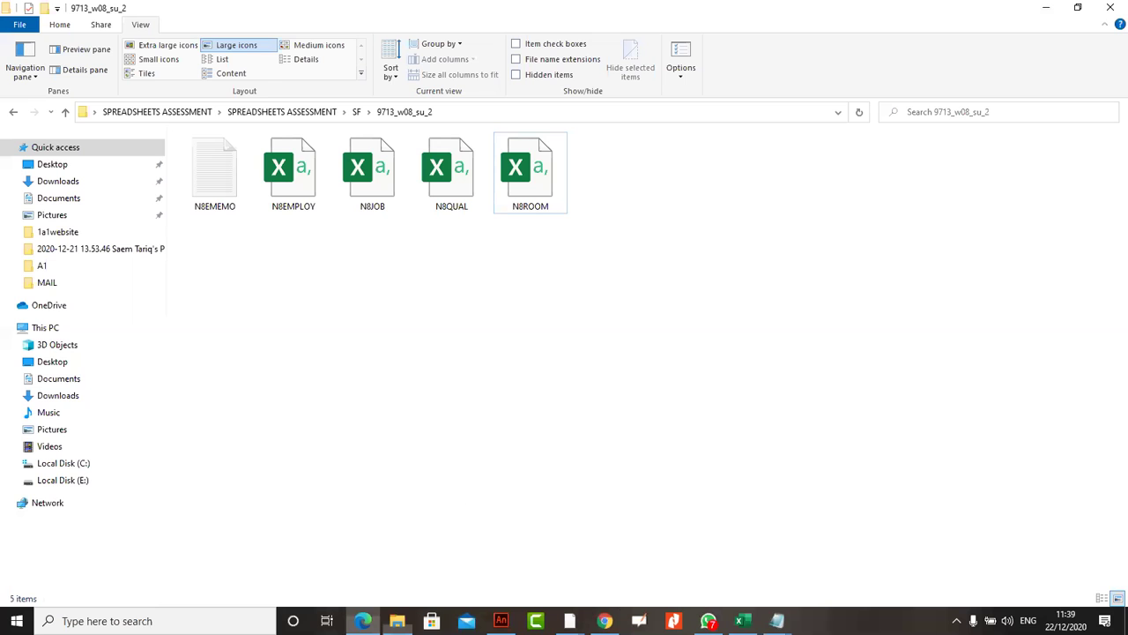
click(744, 621)
right_click(110, 201)
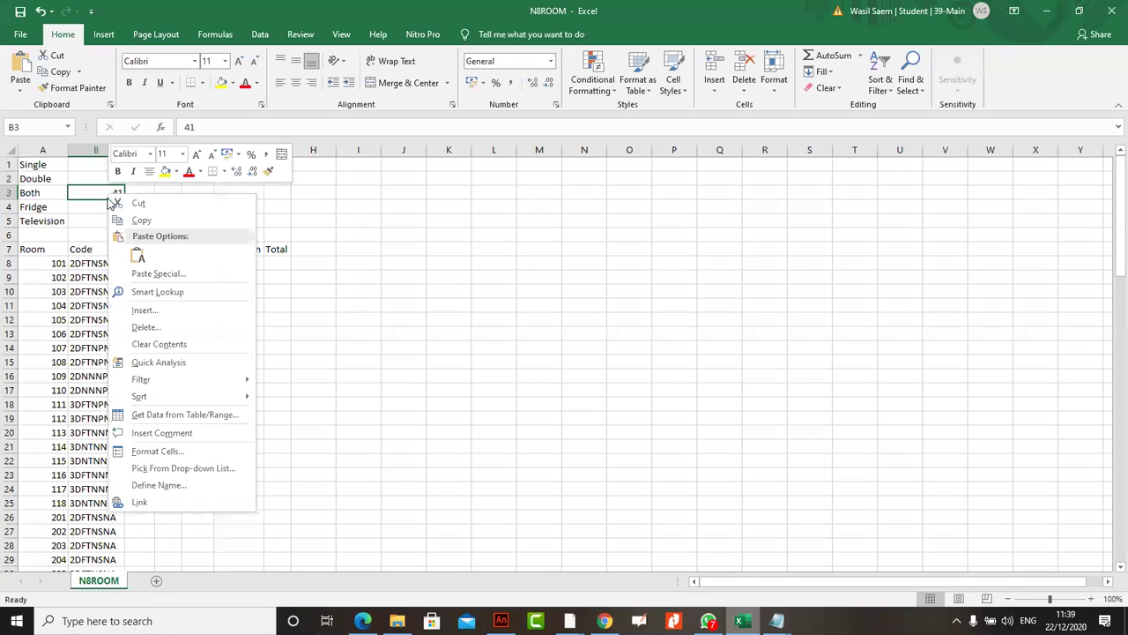
click(189, 451)
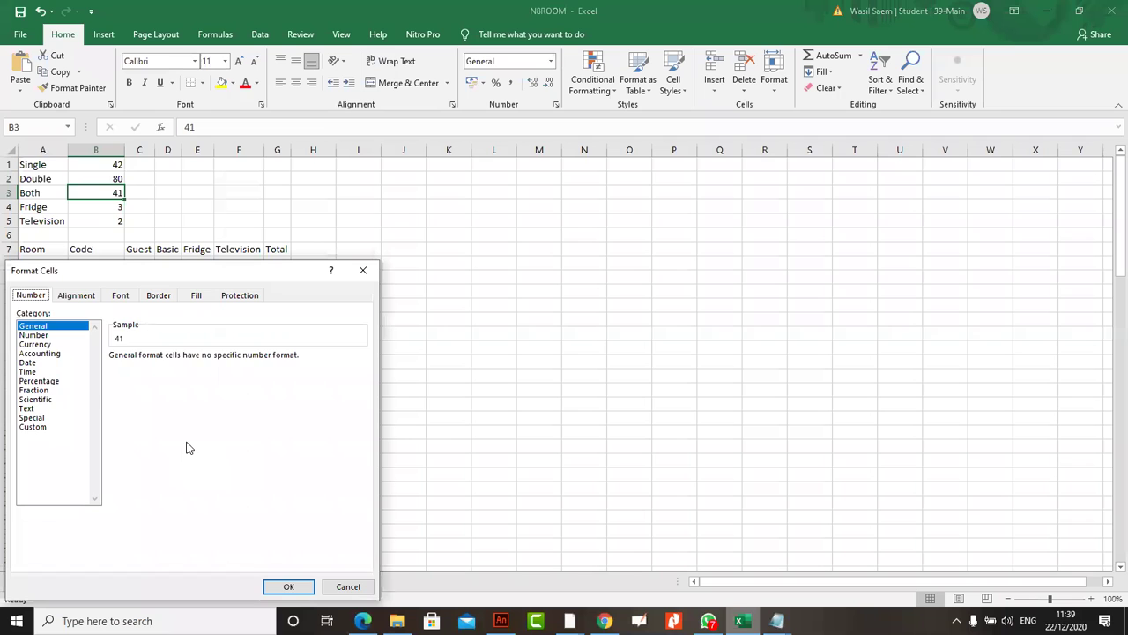
click(347, 586)
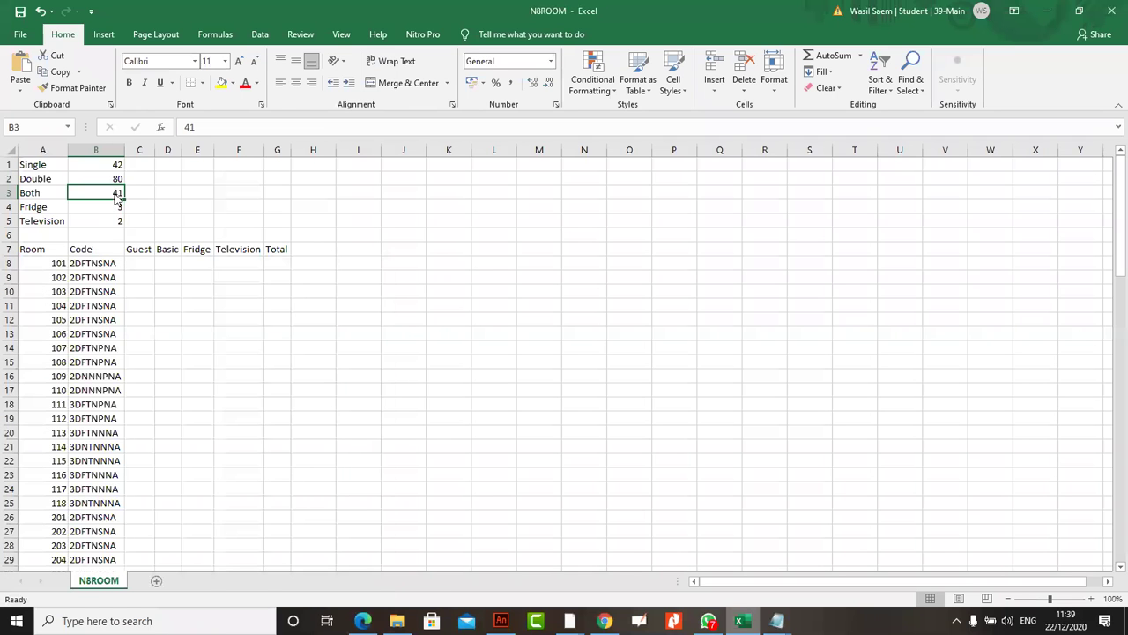
- Define the name BTH with workbook scope for cell B3, the Both price
right_click(113, 195)
click(166, 485)
text(BTH)
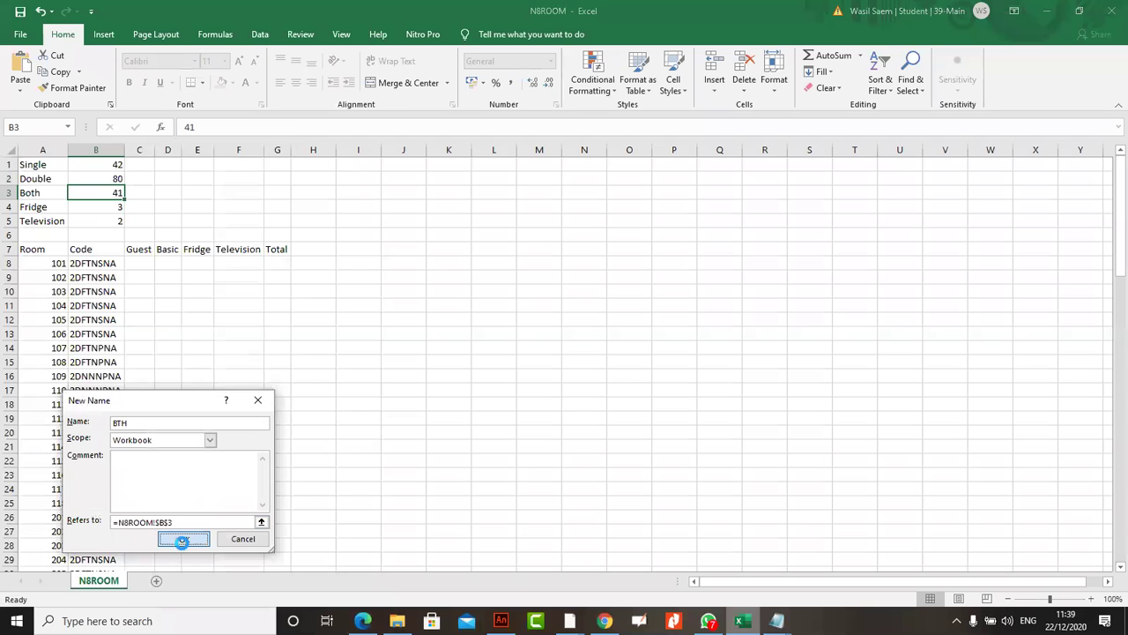
click(184, 539)
- Check task 25 in the SPREADSHEETS PDF and define the name FR for cell B4, the Fridge price
key(alt+Tab)
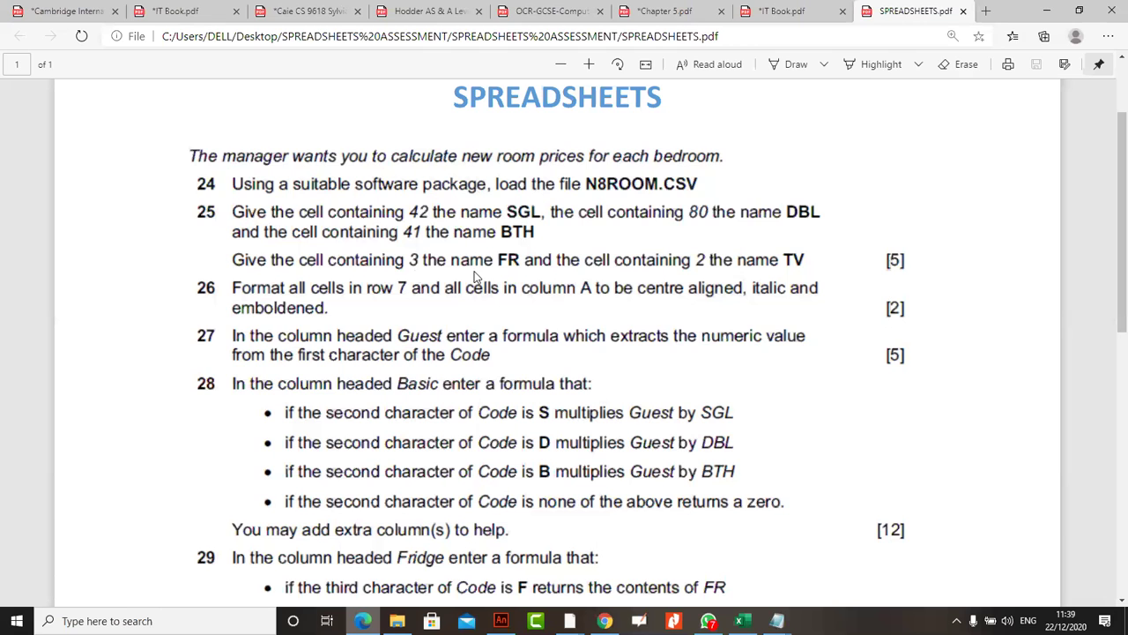
click(743, 621)
right_click(99, 211)
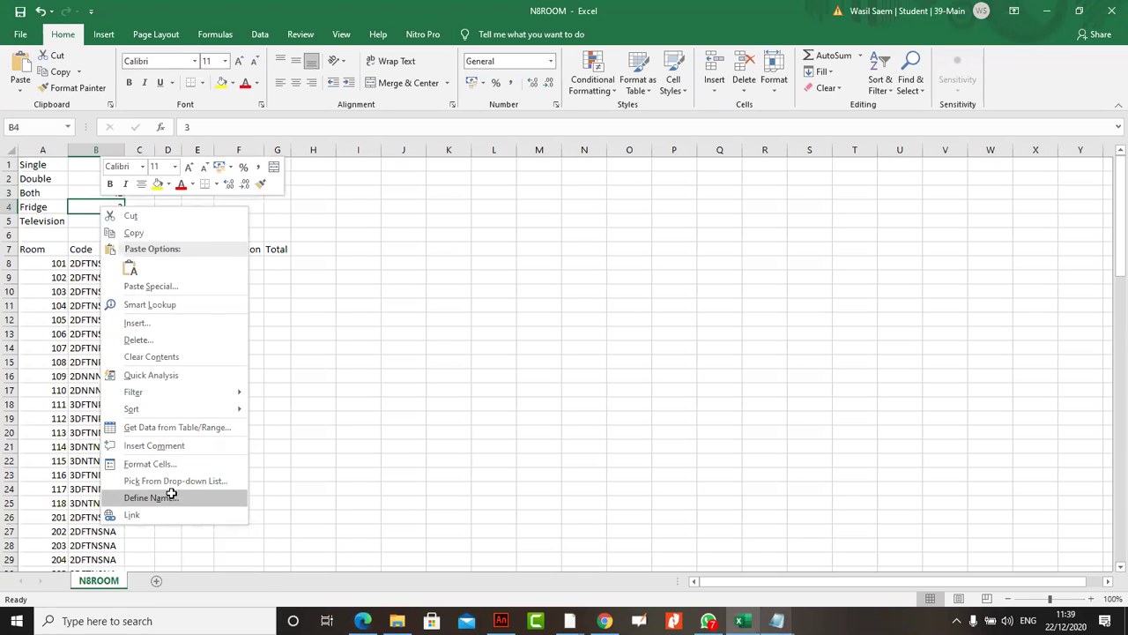
click(234, 497)
text(FR)
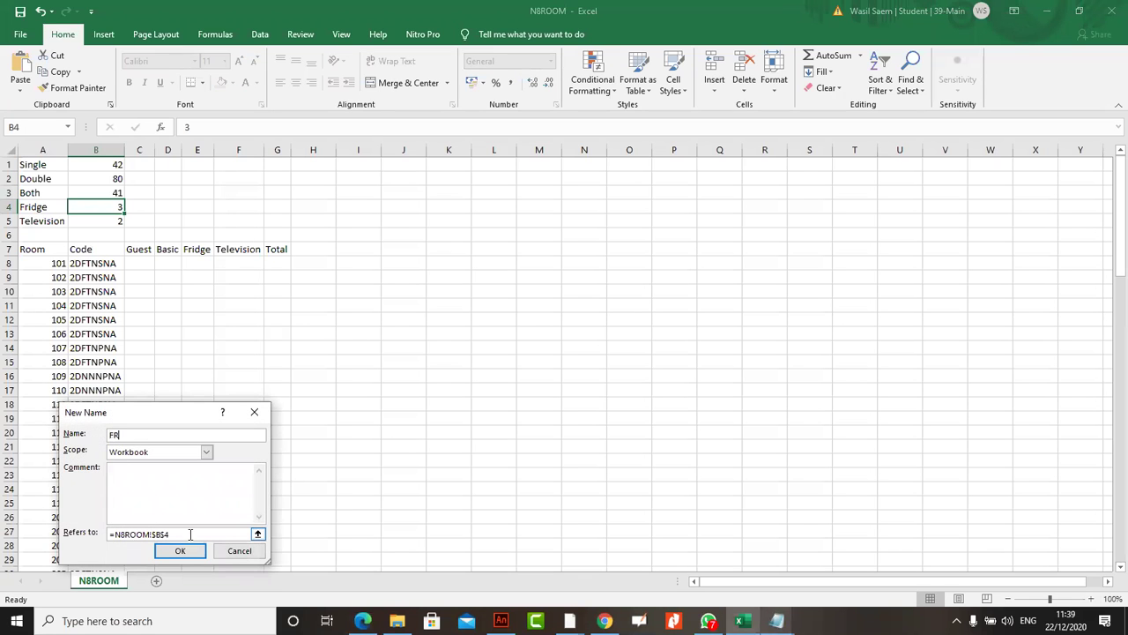
click(180, 550)
- Define the name TV with workbook scope for cell B5, the Television price
right_click(92, 221)
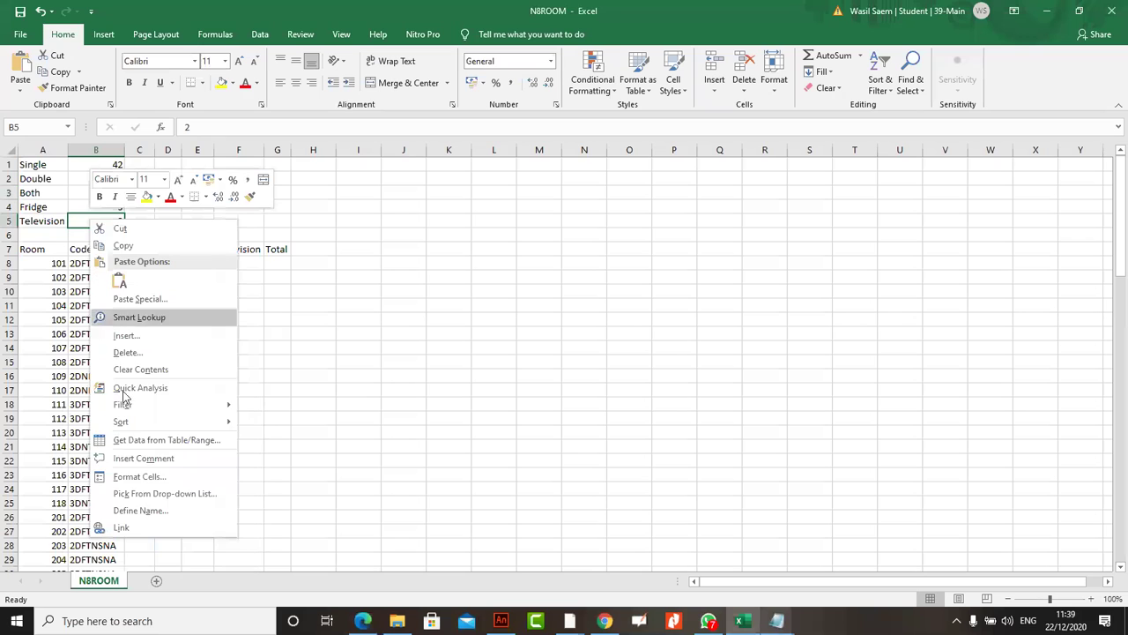
click(152, 509)
text(TV)
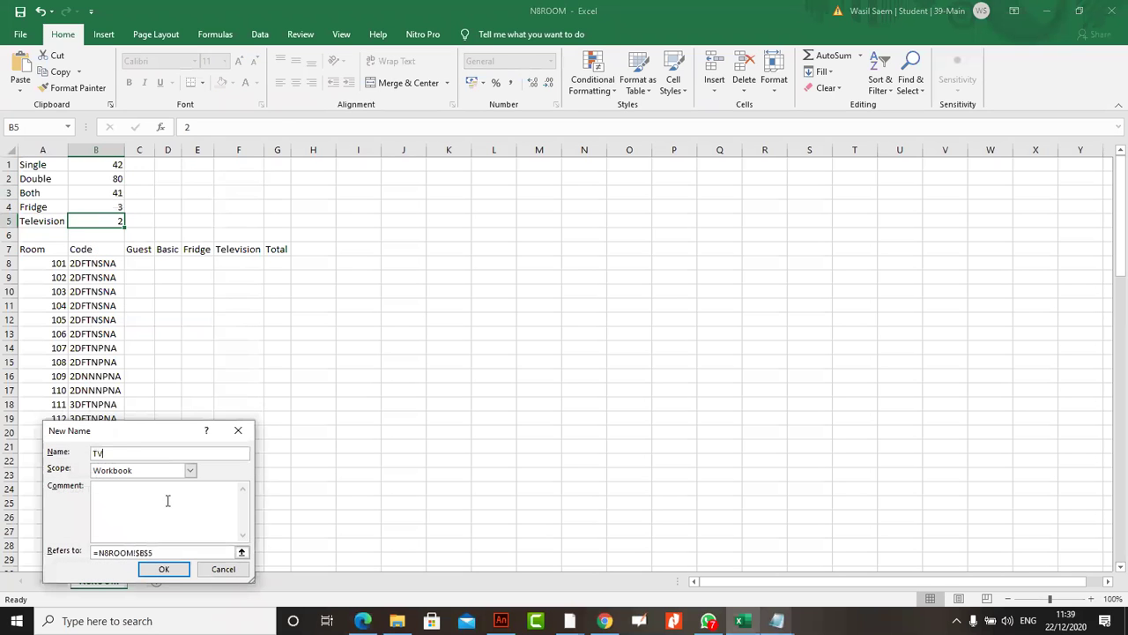
click(164, 569)
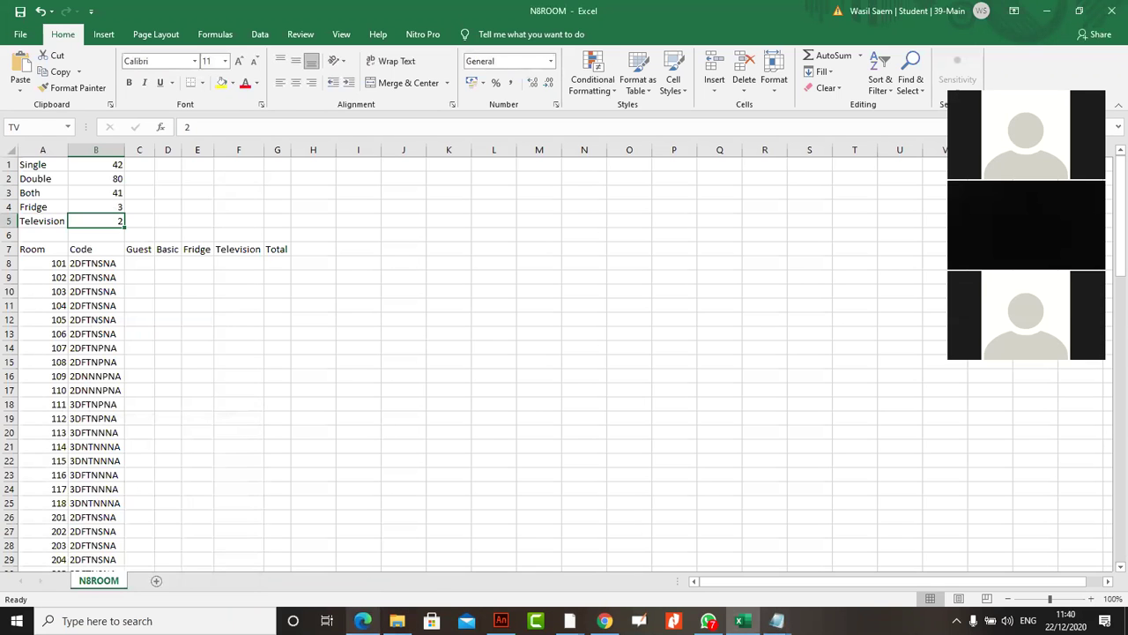
- Check task 26 in the SPREADSHEETS PDF and format all of row 7 as bold, italic and centre aligned in the N8ROOM workbook
click(362, 620)
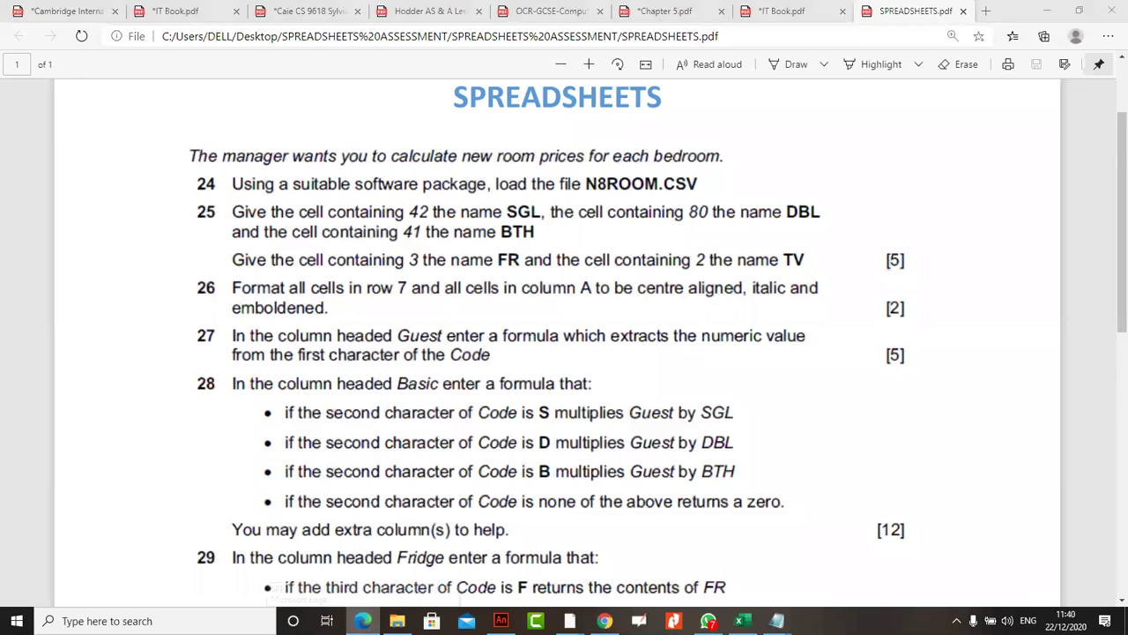
click(742, 620)
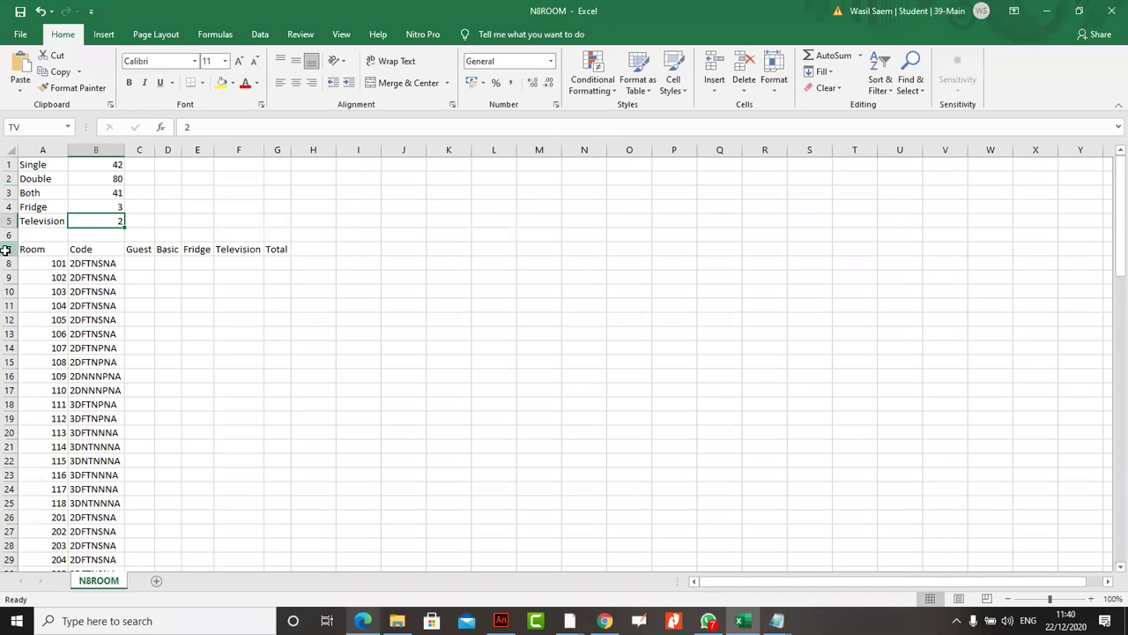
click(8, 249)
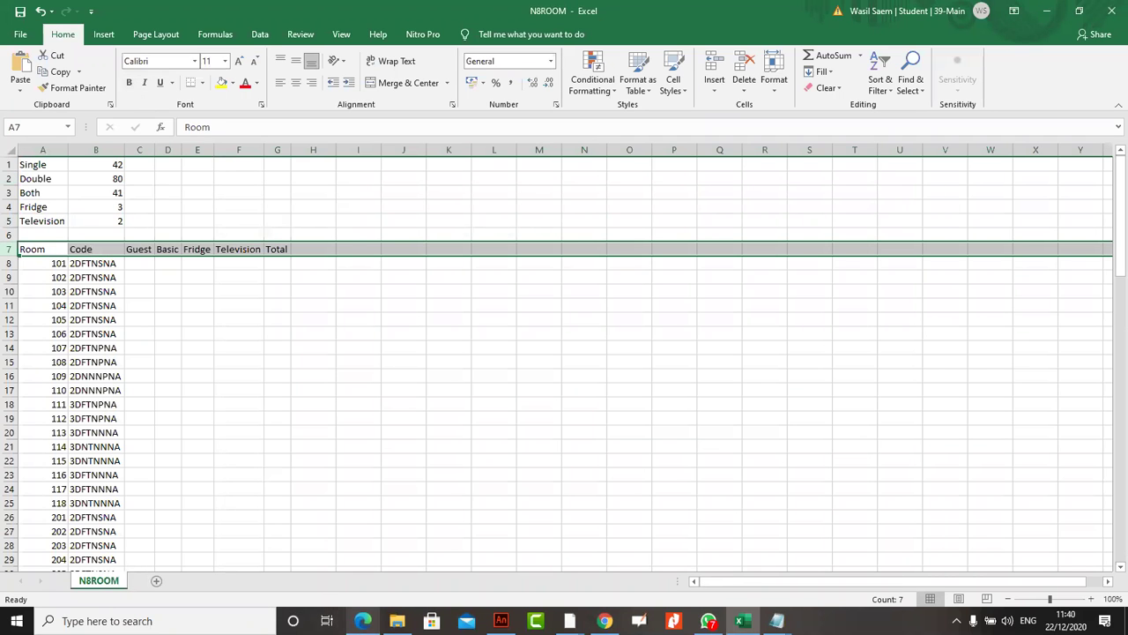
click(362, 621)
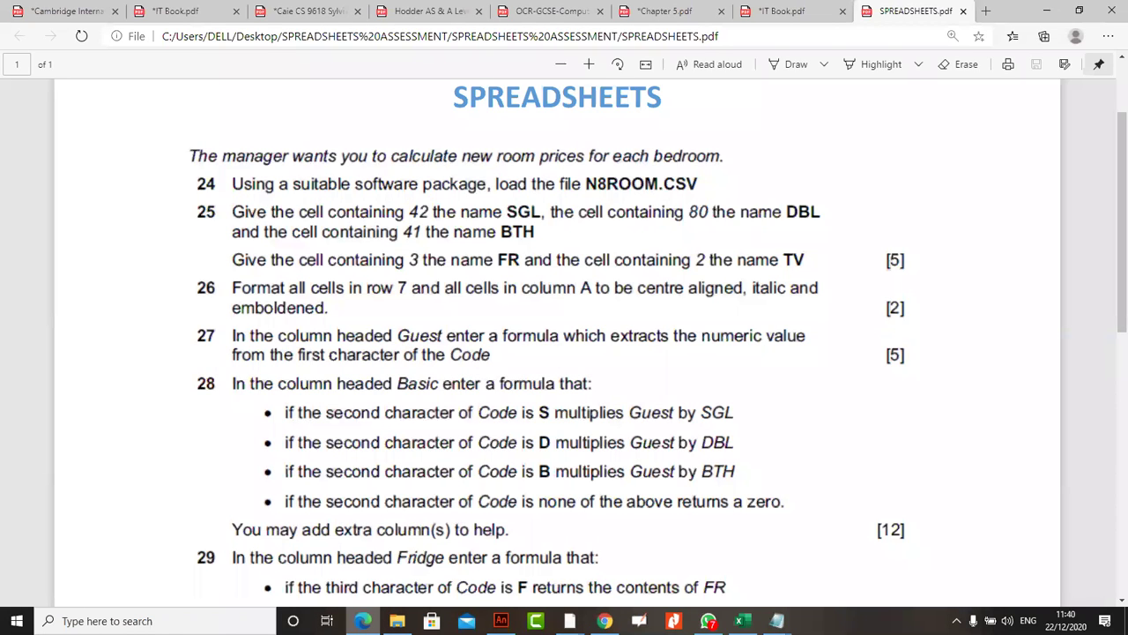
key(alt+Tab)
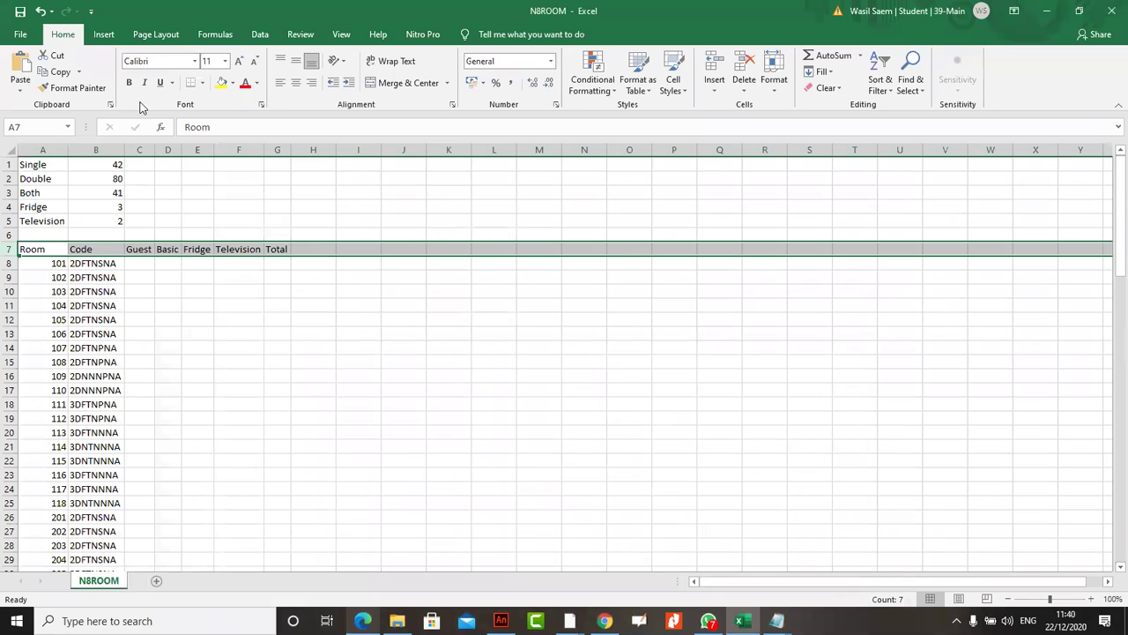
click(130, 82)
click(144, 82)
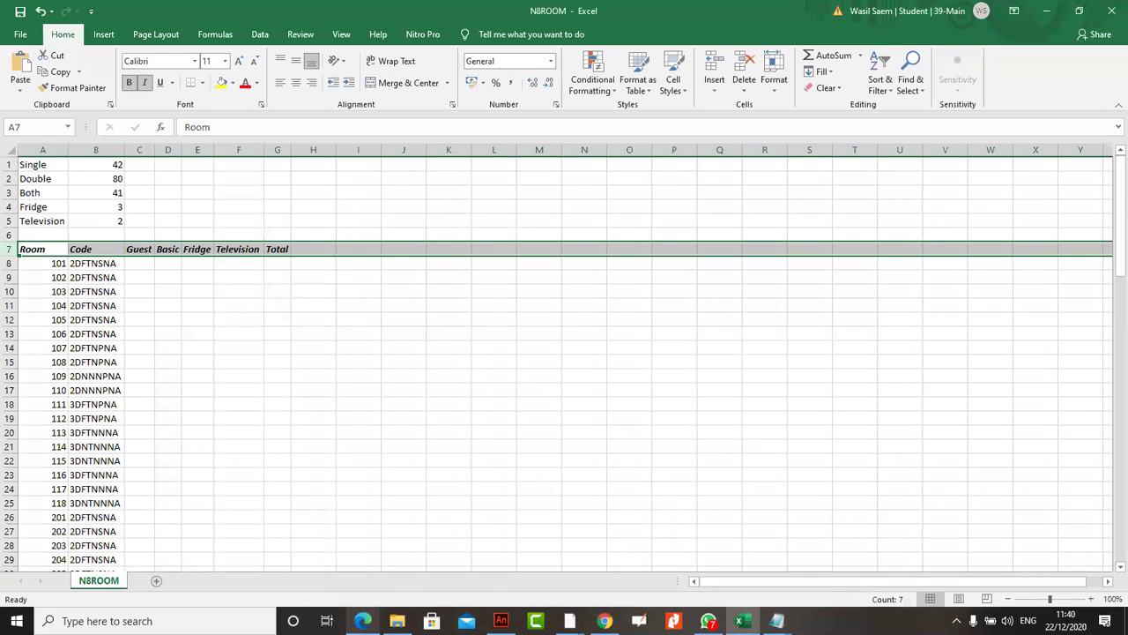
click(362, 621)
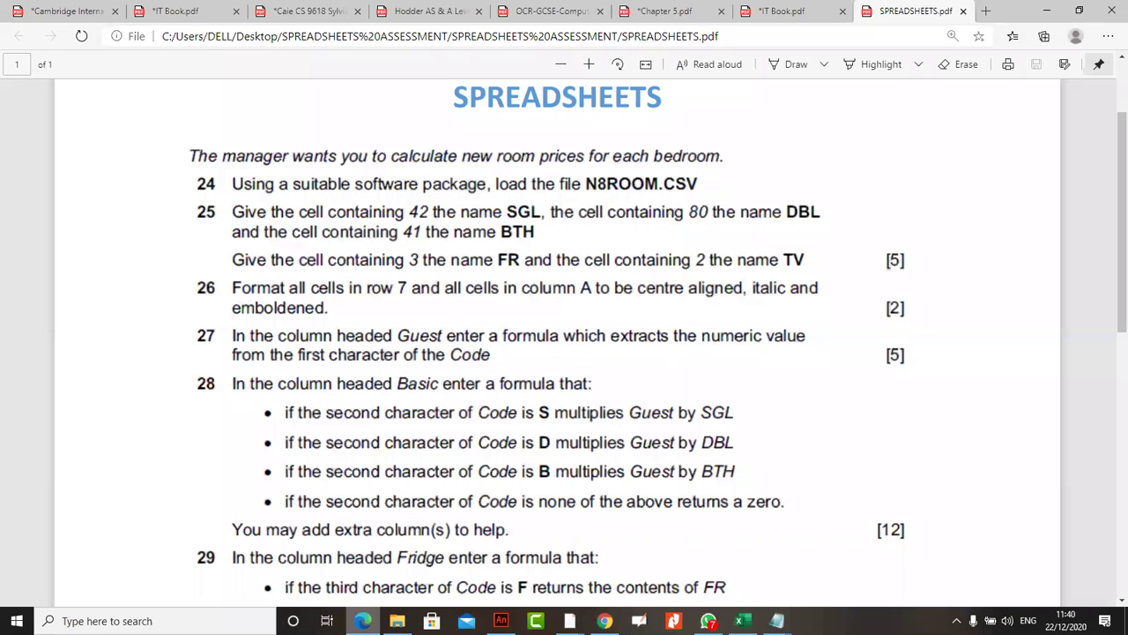
key(alt+Tab)
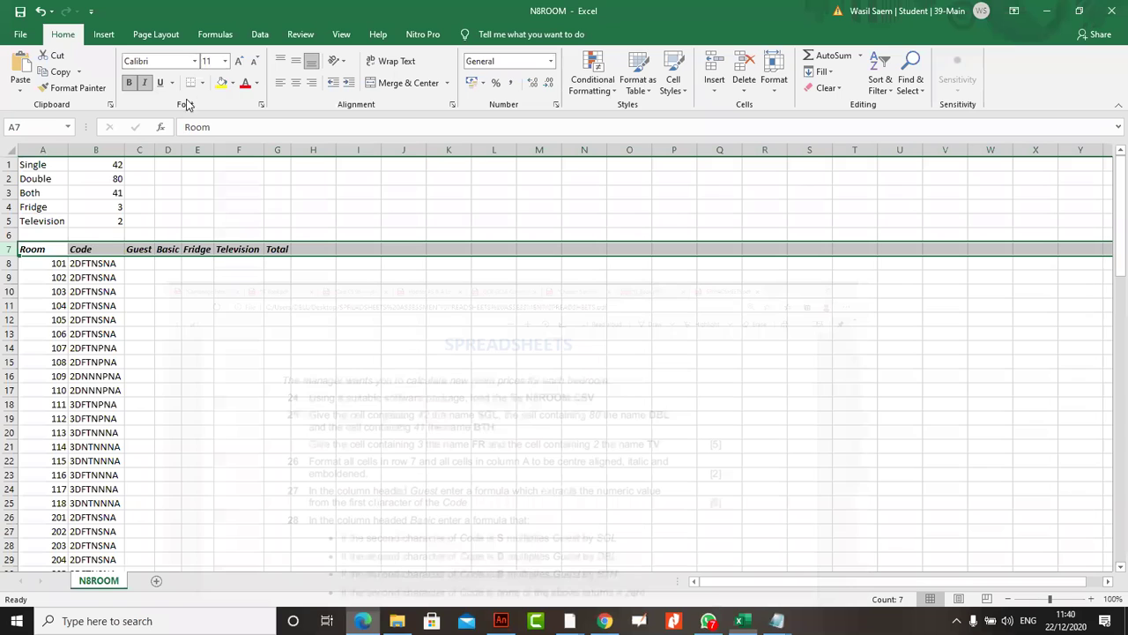
click(297, 83)
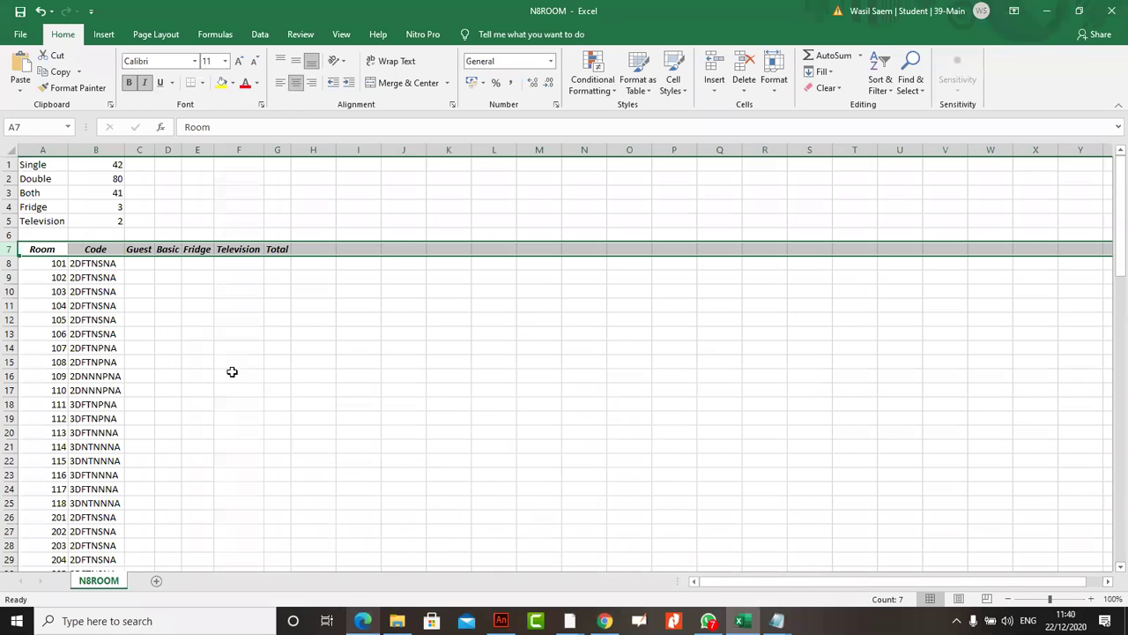
- Recheck task 26 in the PDF and make the price labels in cells A1:A5 bold, italic and centre aligned
click(362, 621)
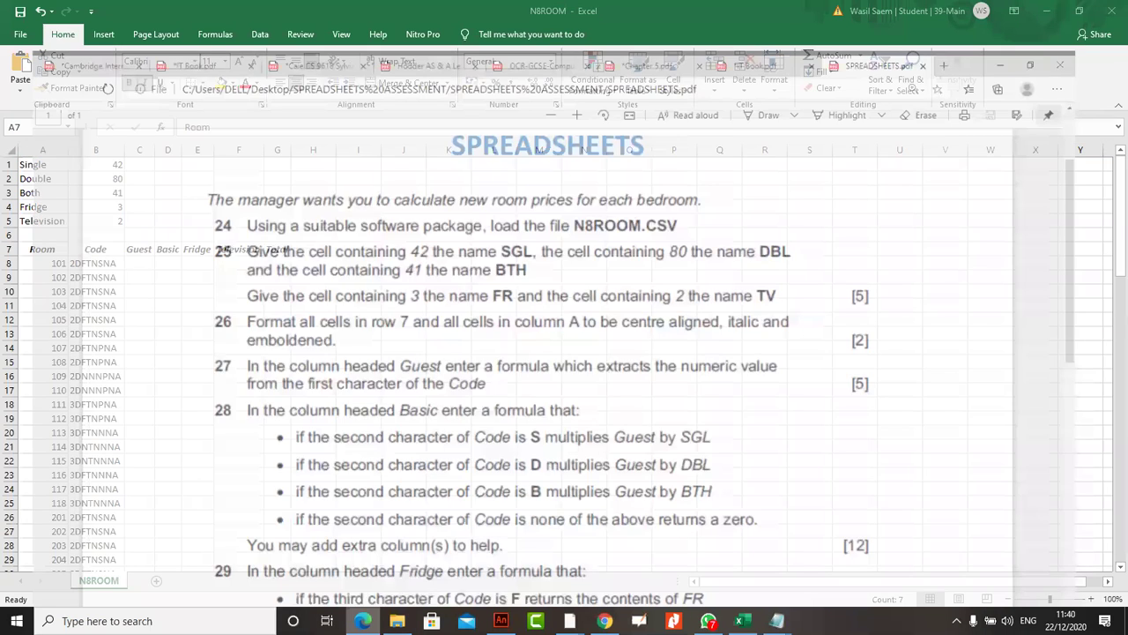
key(alt+Tab)
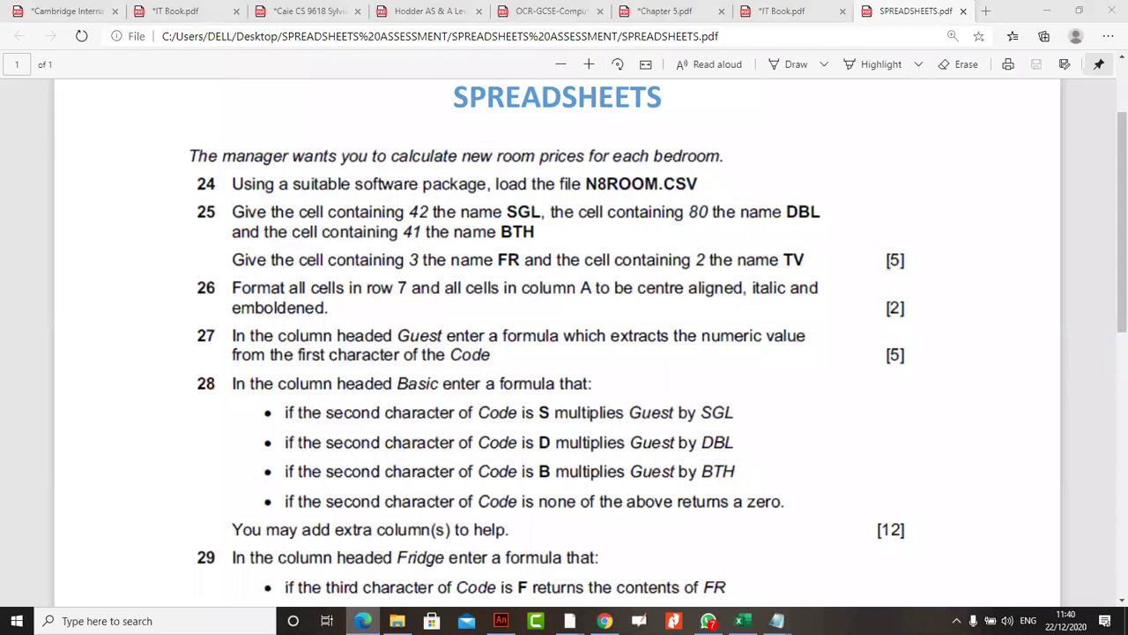
click(42, 263)
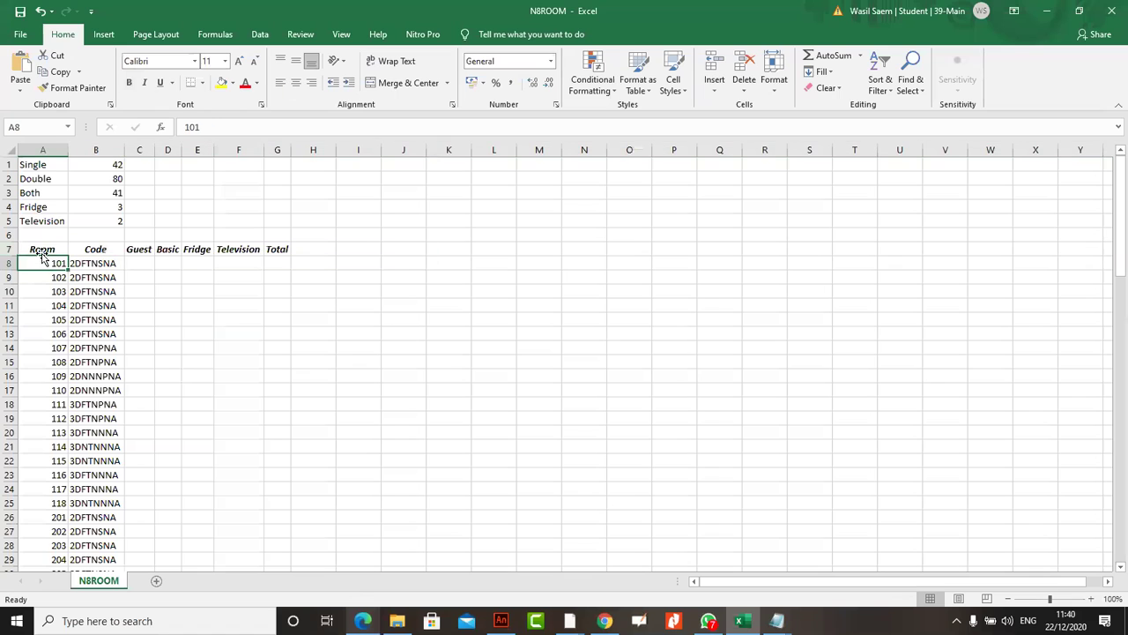
drag(38, 161, 44, 221)
click(129, 83)
click(147, 84)
click(296, 83)
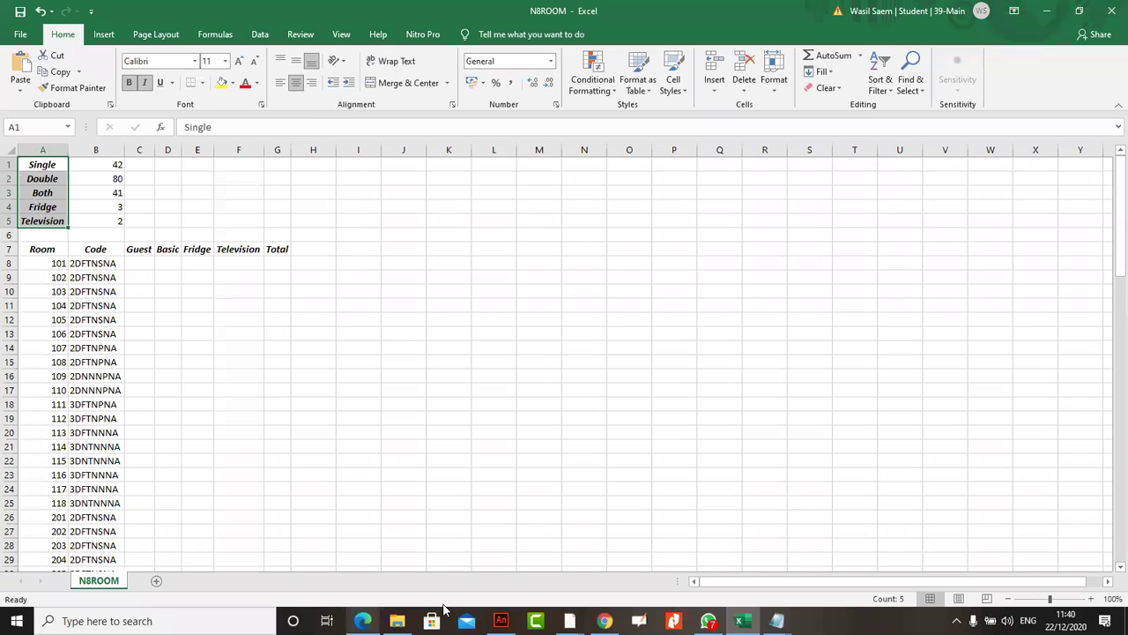
- Mark tasks 25 and 26 as done with hand-drawn ticks beside their numbers in the SPREADSHEETS PDF
click(362, 621)
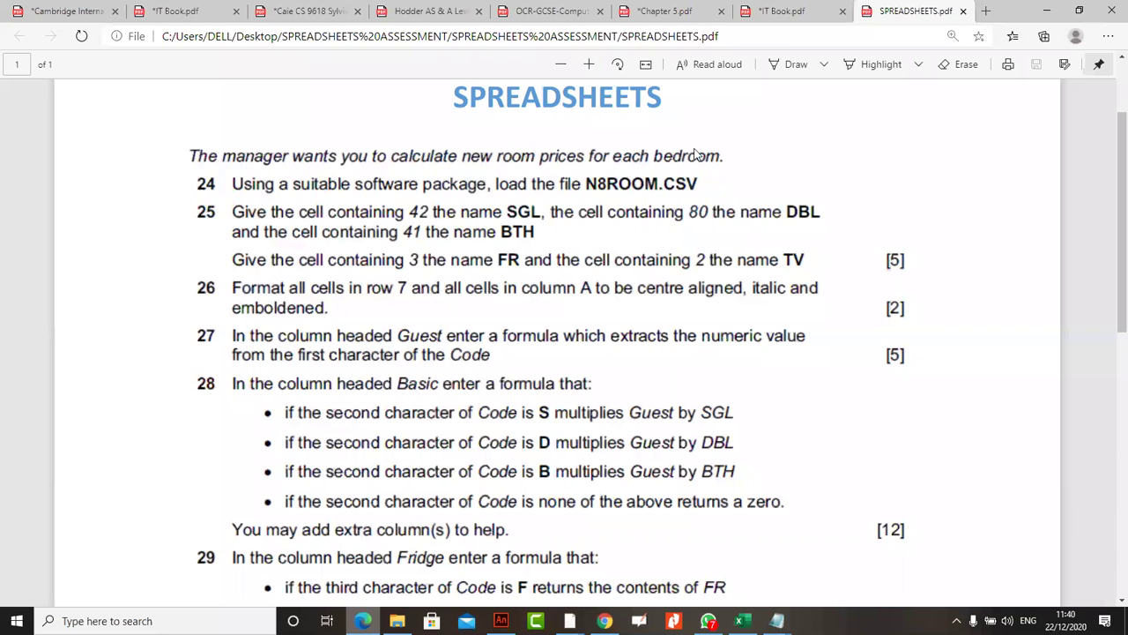
click(781, 65)
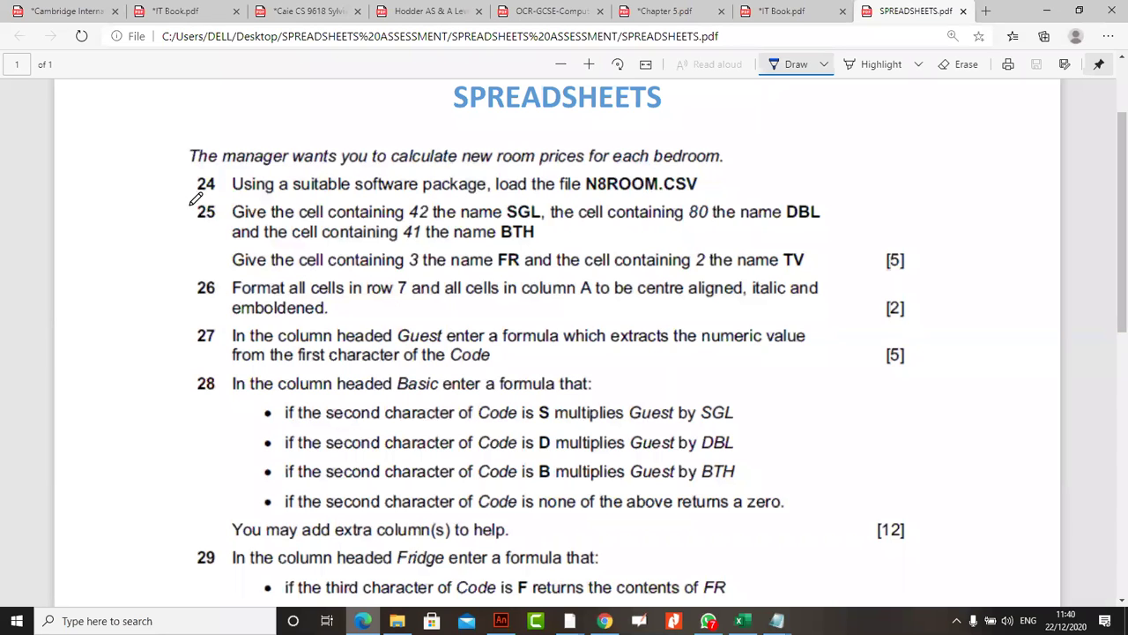
drag(186, 208, 213, 189)
drag(172, 292, 220, 258)
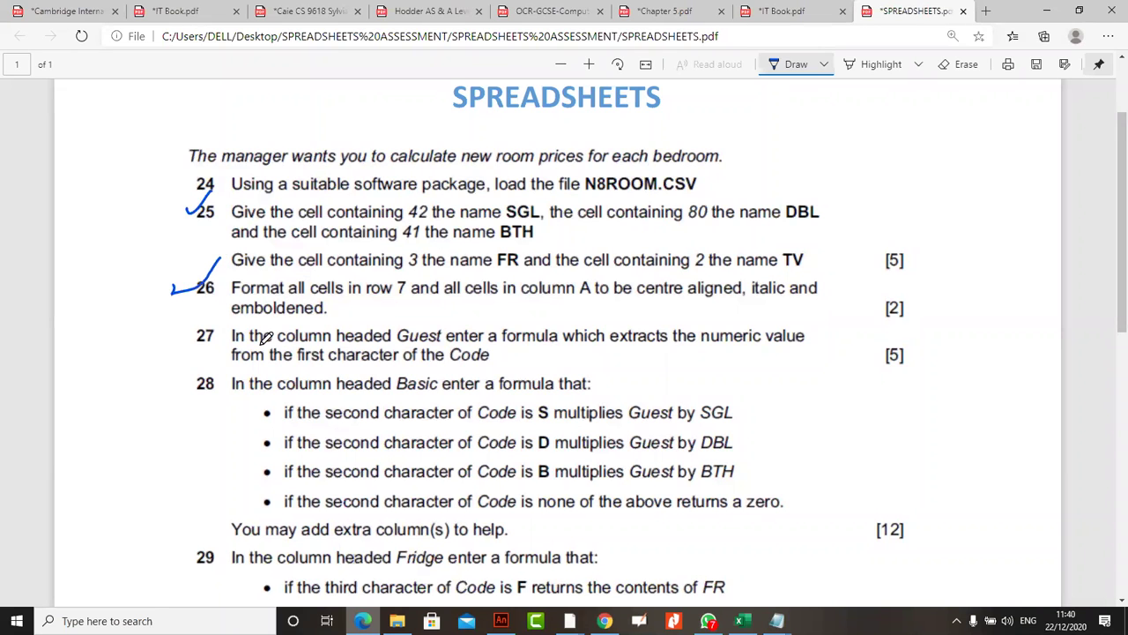
- Return to the N8ROOM workbook and enter the Guest formula =LEFT(B8,1) in cell C8 to extract the first character of the Code
scroll(265, 338, down, 2)
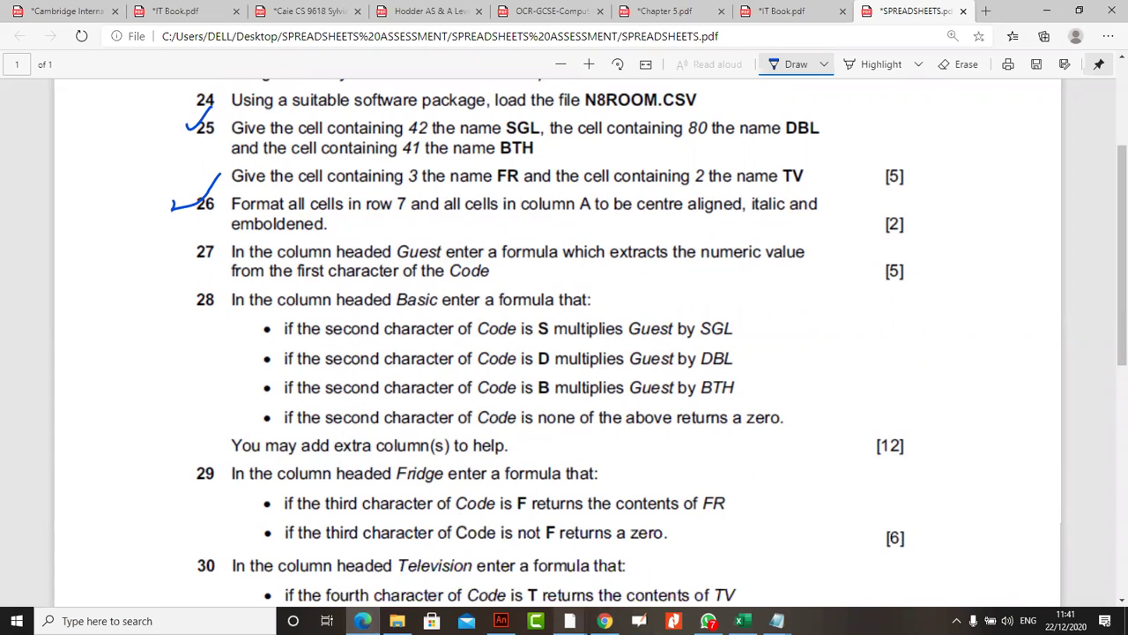
click(742, 621)
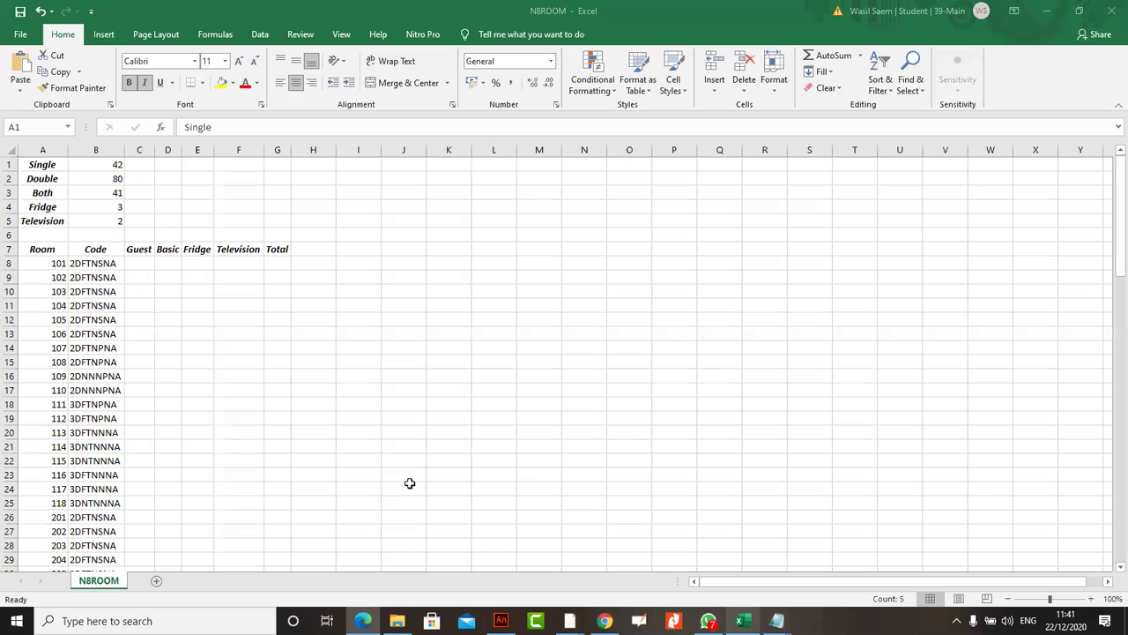
click(141, 265)
click(199, 127)
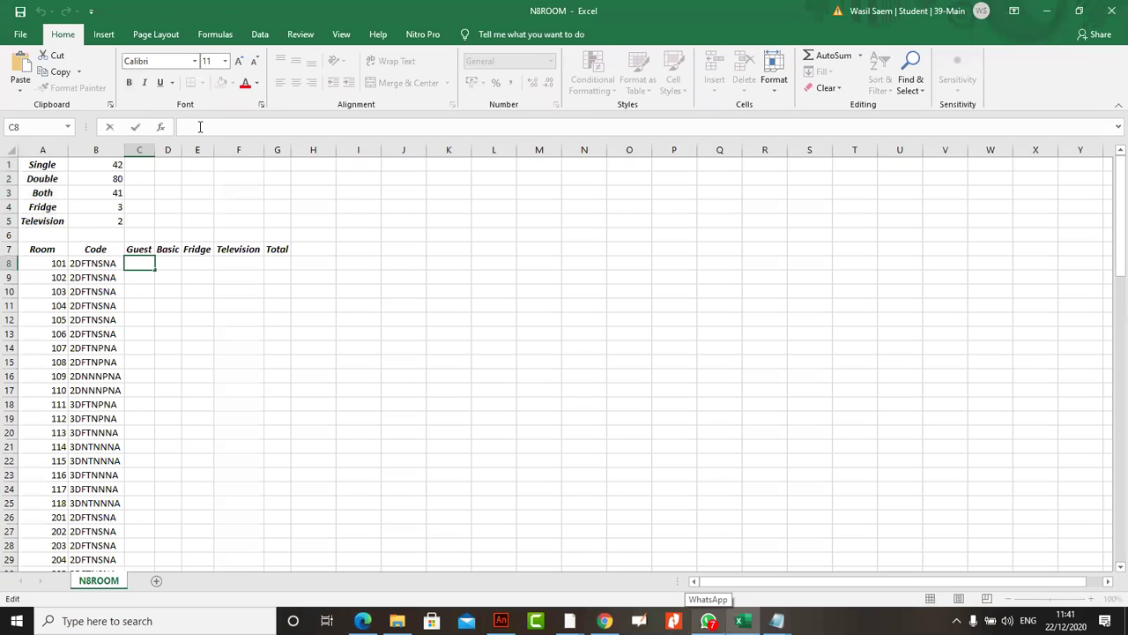
text(=LEF)
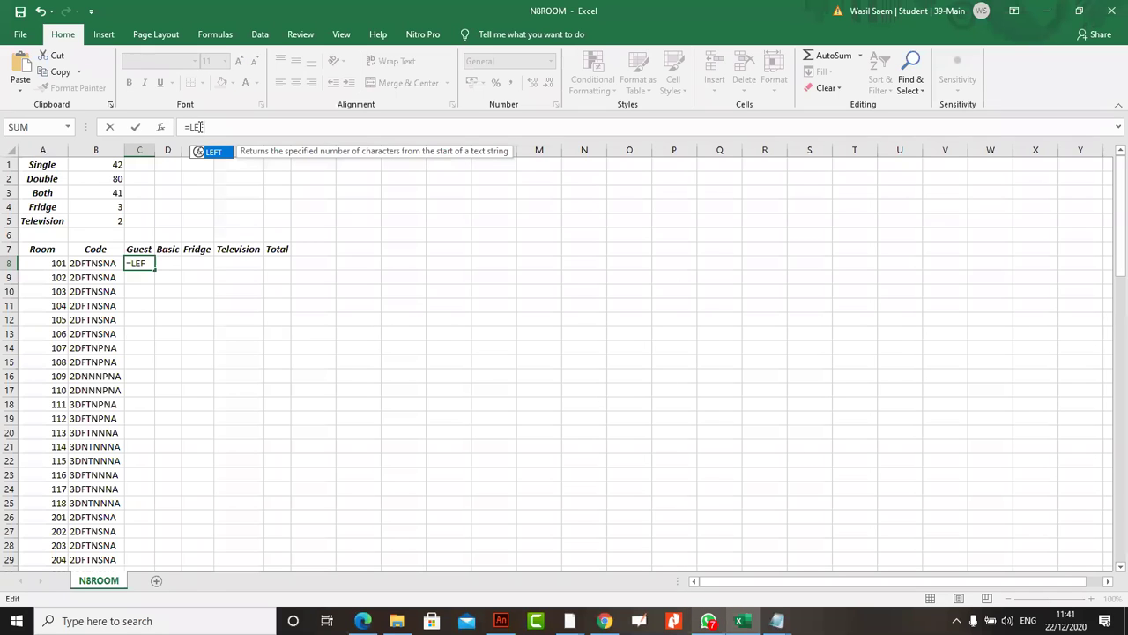
text(T())
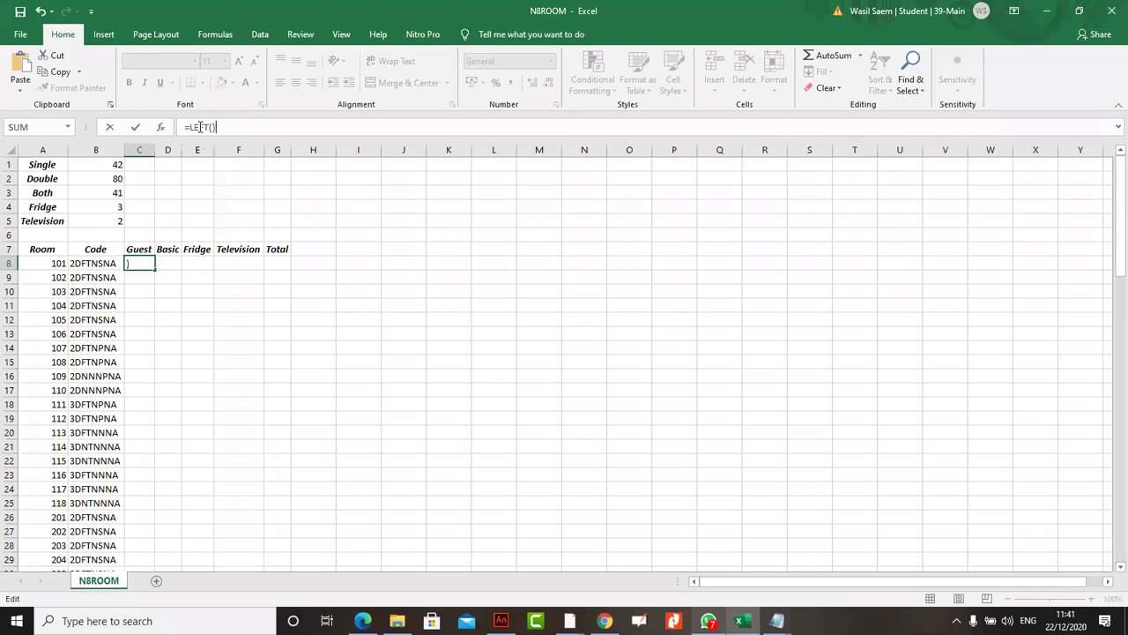
click(212, 127)
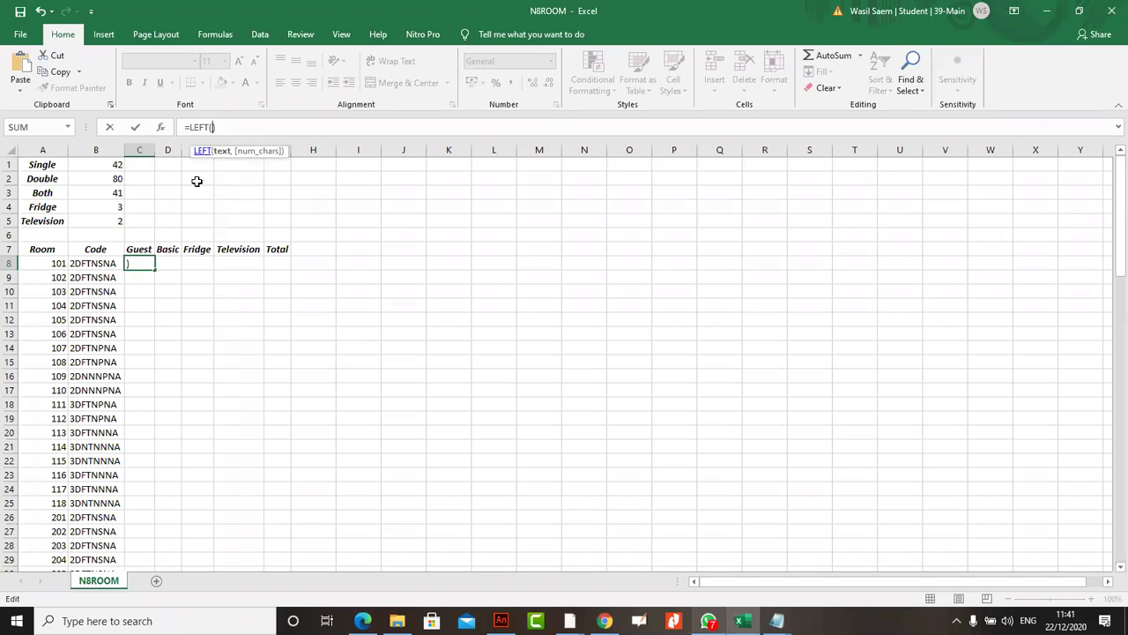
click(102, 264)
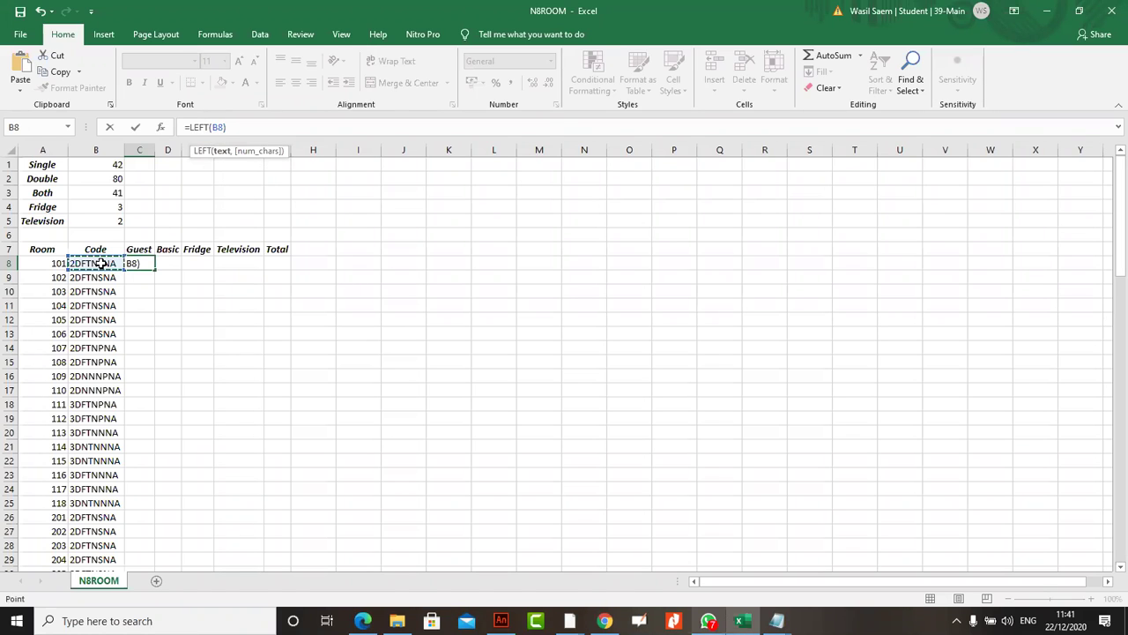
text(,)
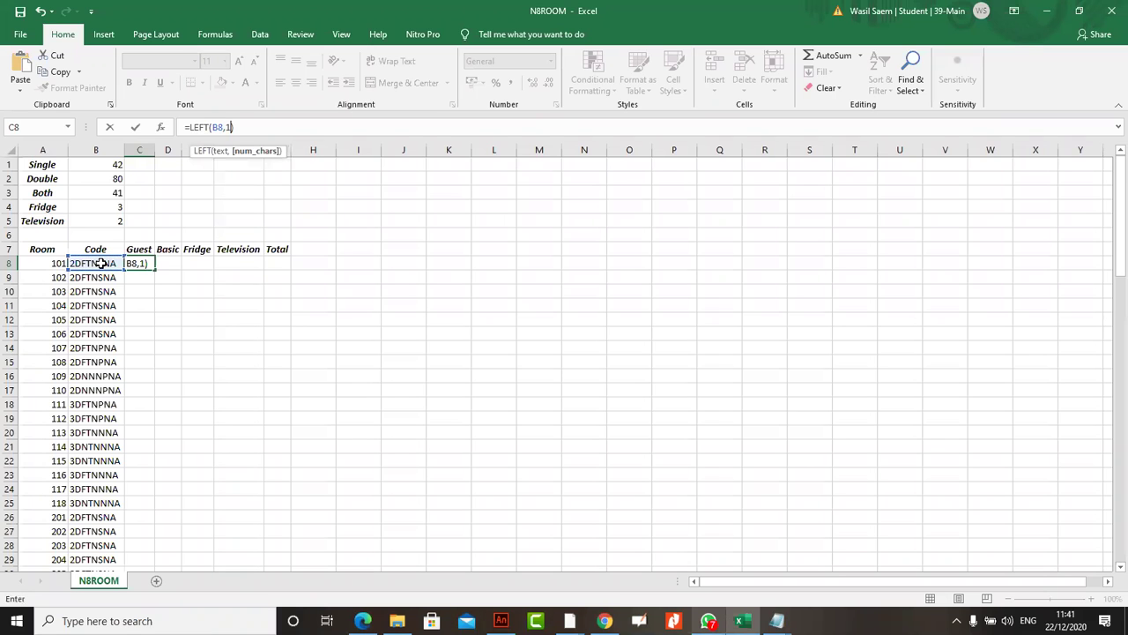
text(1))
key(Return)
- Fill the C8 formula down the Guest column for all rooms and look over the filled rows
click(146, 264)
double_click(156, 269)
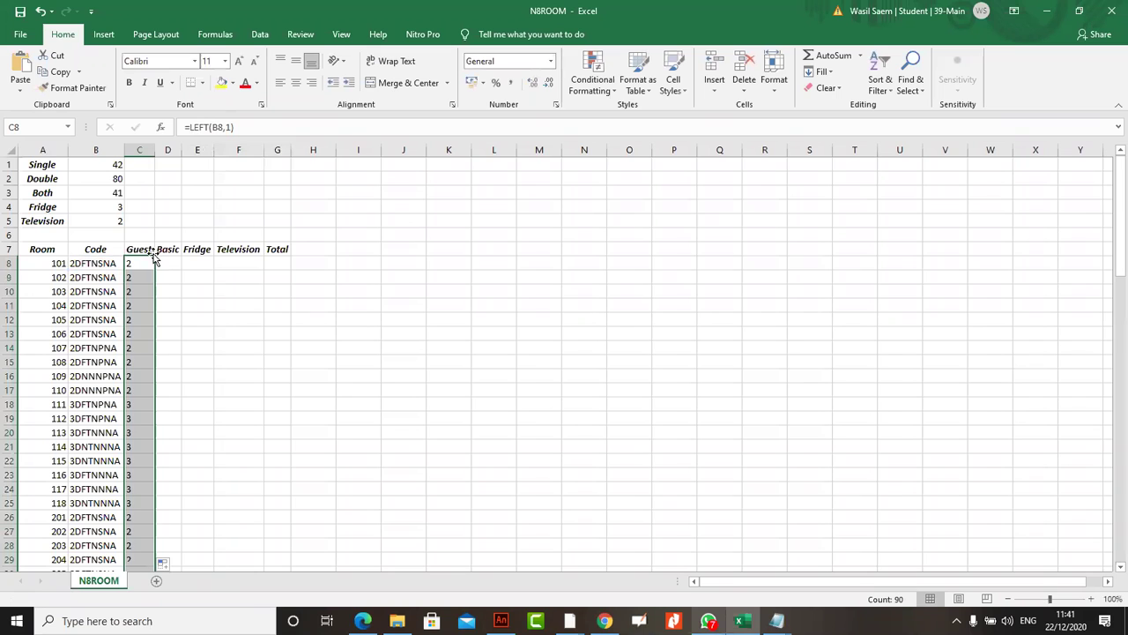
scroll(148, 347, down, 4)
scroll(148, 346, down, 5)
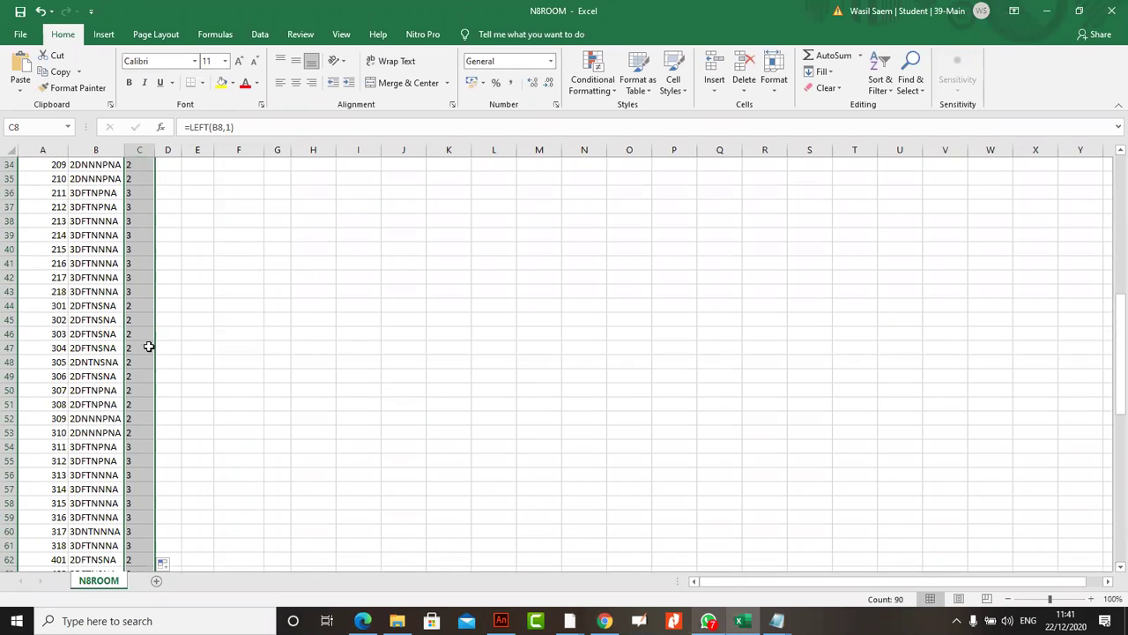
scroll(148, 347, up, 11)
- Widen the Guest column slightly
click(131, 268)
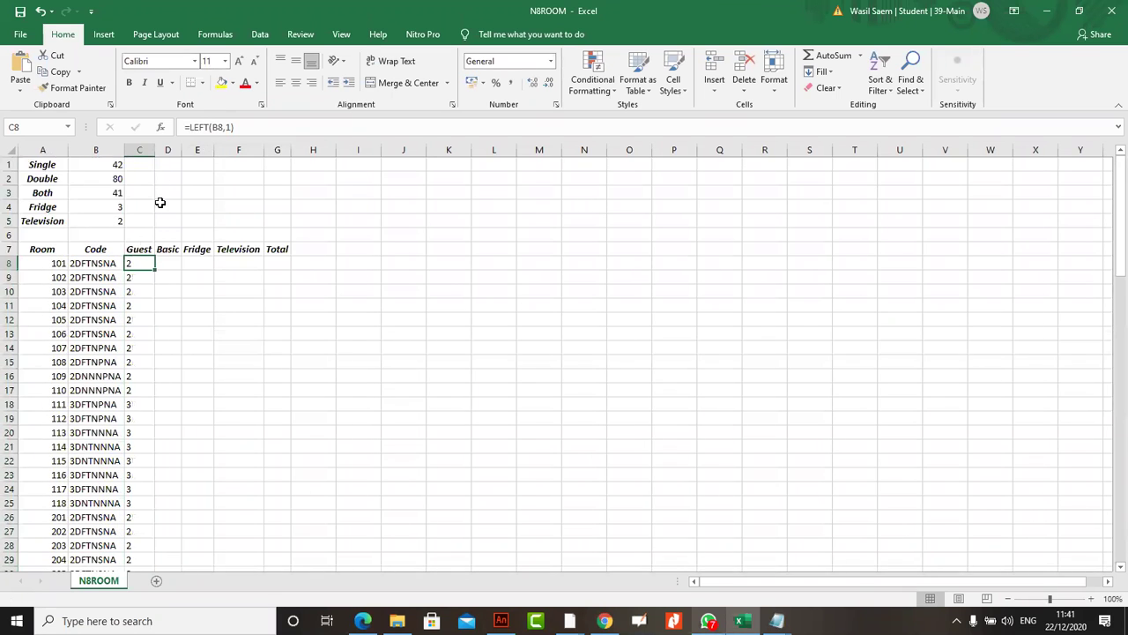
drag(155, 149, 163, 151)
click(141, 278)
click(141, 264)
- Enter the sample code B234UT675 in cell O4 and fit column O to its contents
click(629, 208)
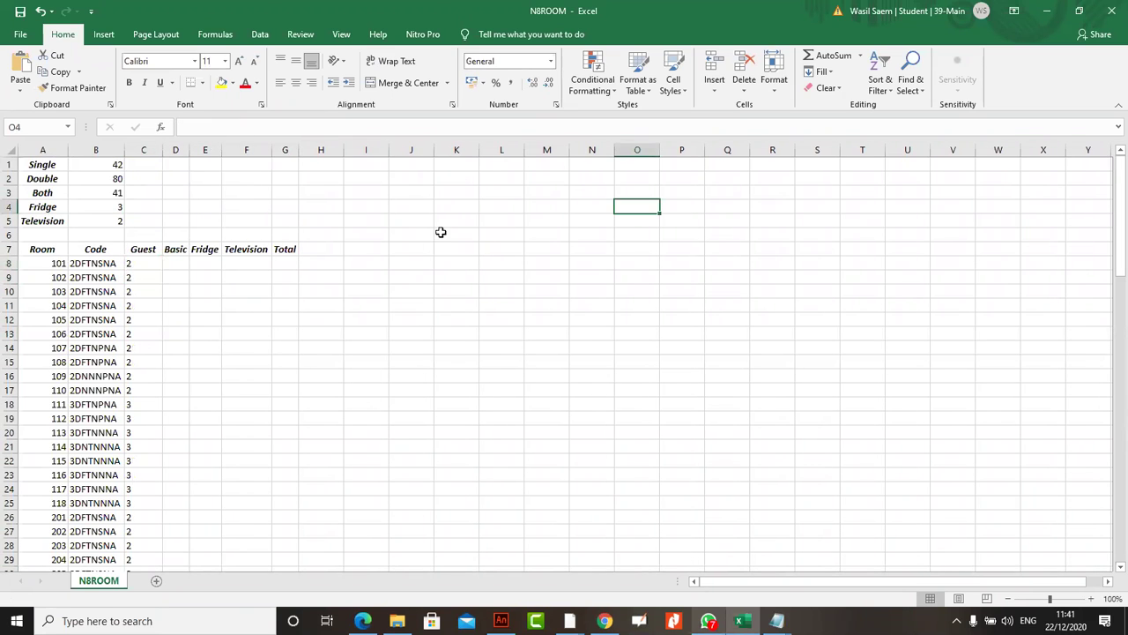
click(286, 127)
click(627, 261)
click(632, 194)
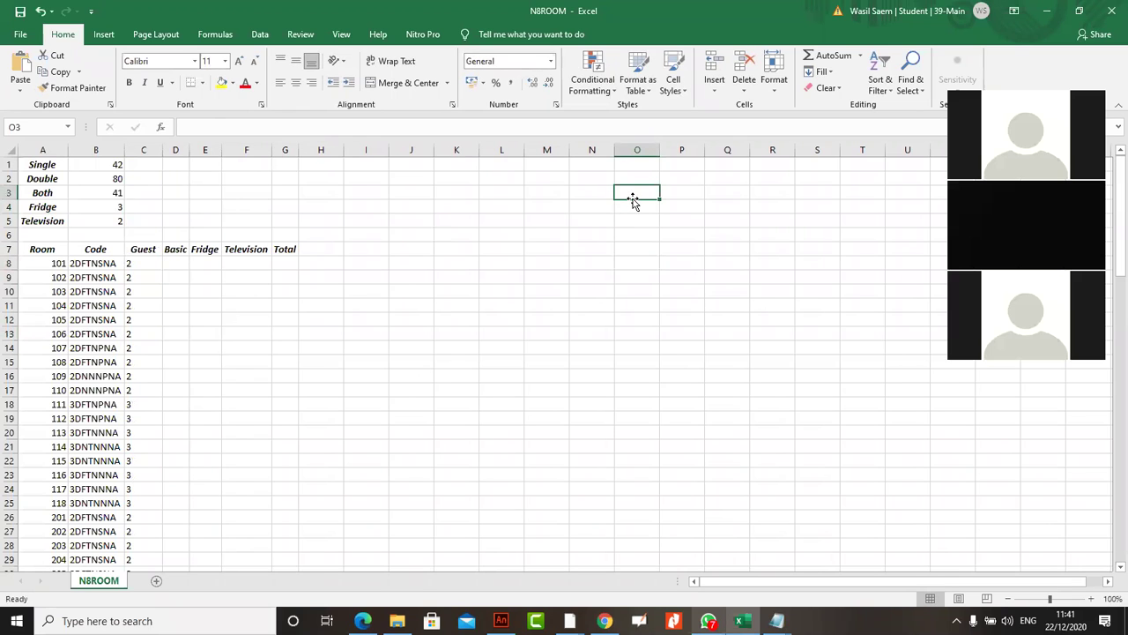
click(633, 207)
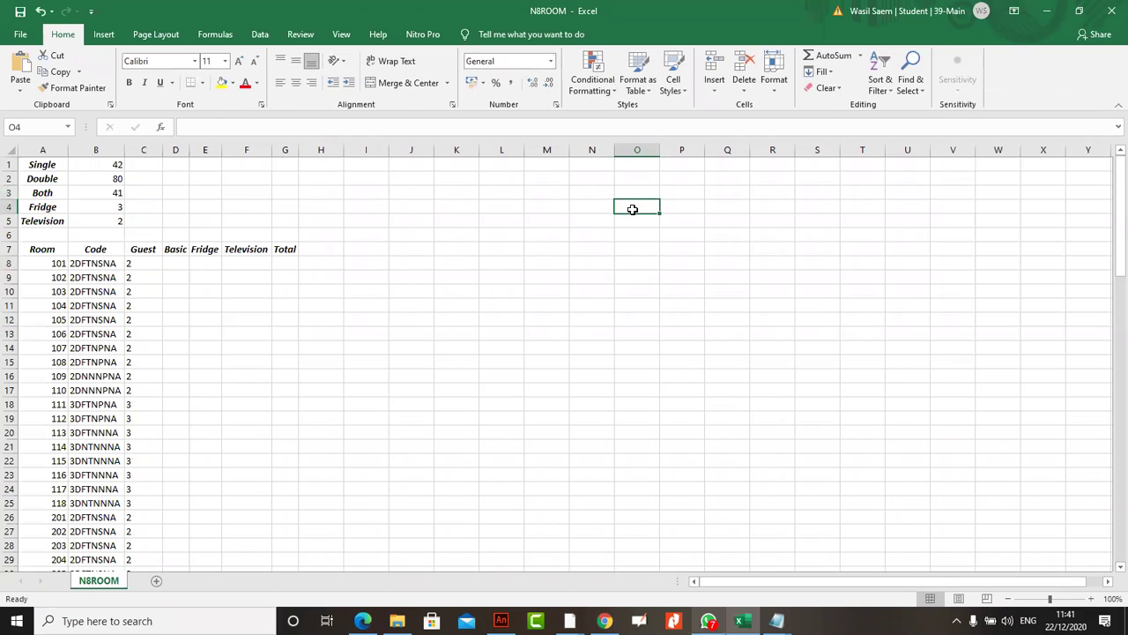
text(B)
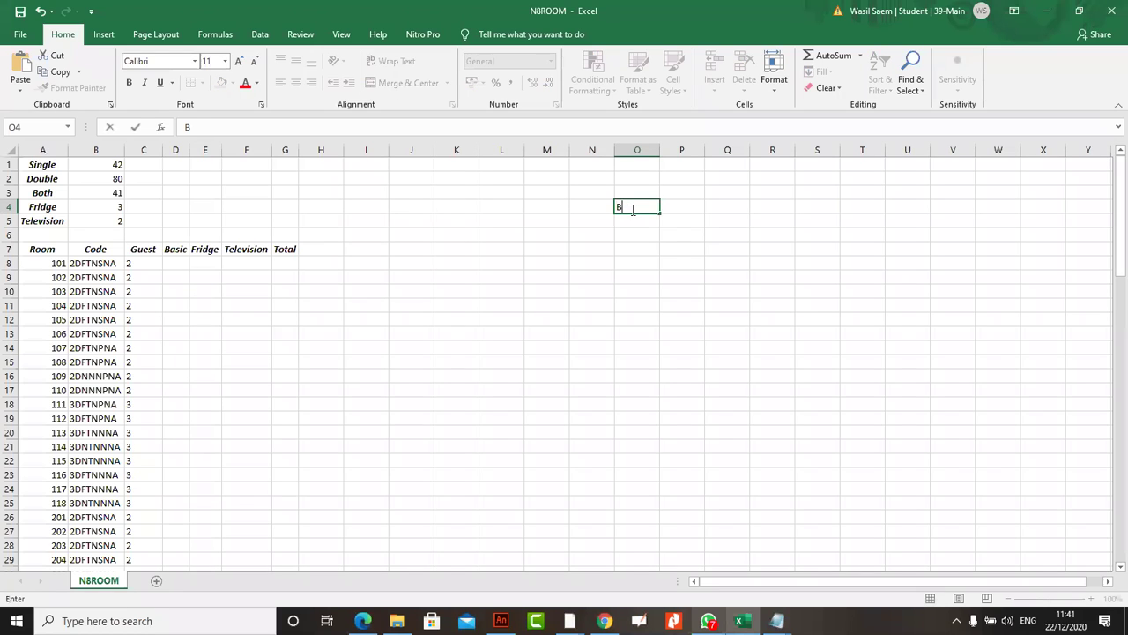
text(234UT675)
click(629, 247)
double_click(660, 149)
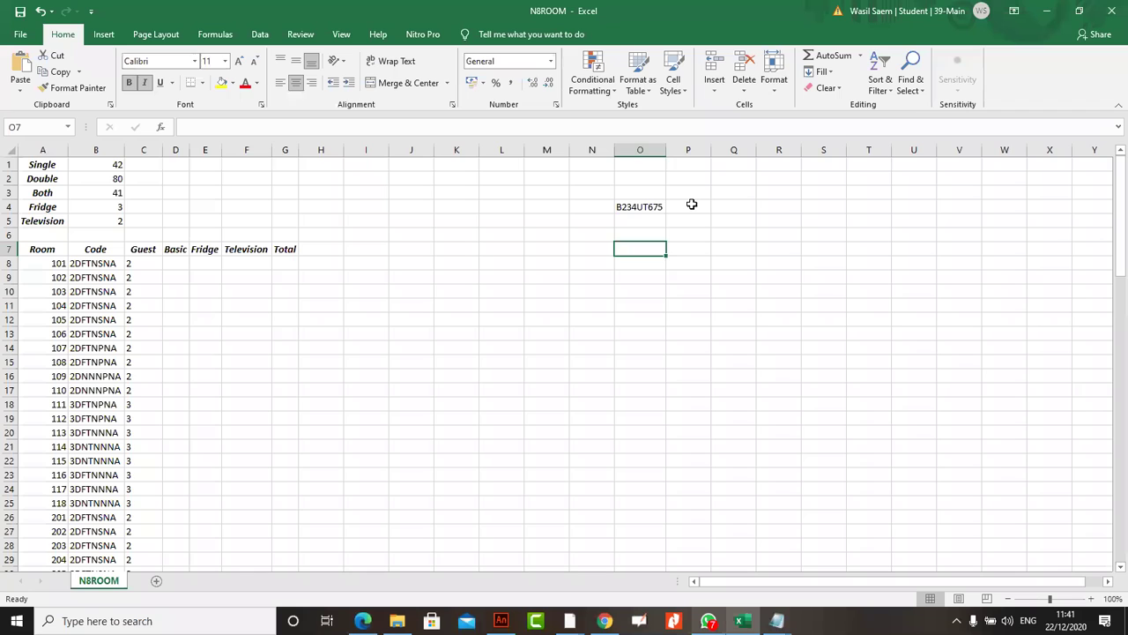
- Enter the formula =LEFT(O4,2) in cell P4 to extract the first two characters of the sample code
click(690, 206)
click(444, 128)
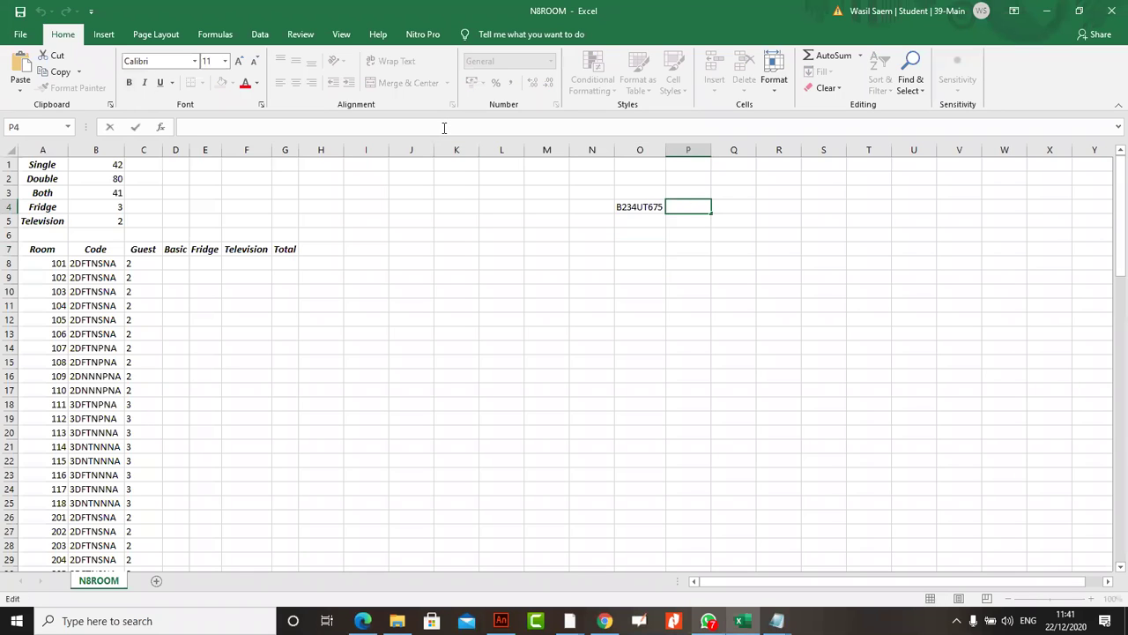
text(=LEFT())
click(213, 127)
click(638, 205)
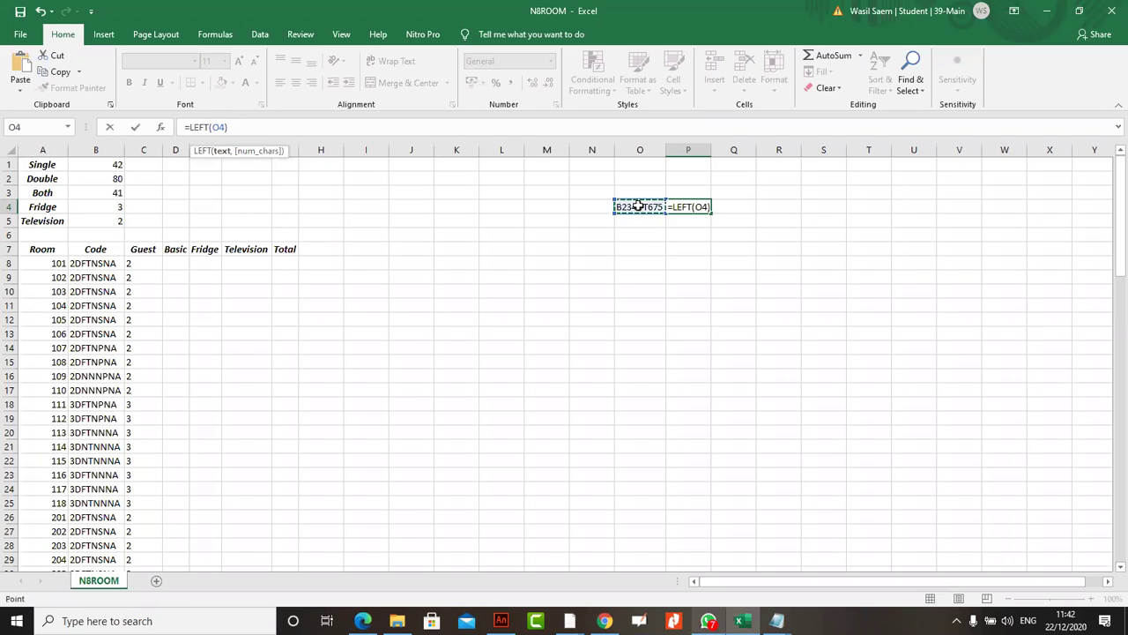
text(,2)
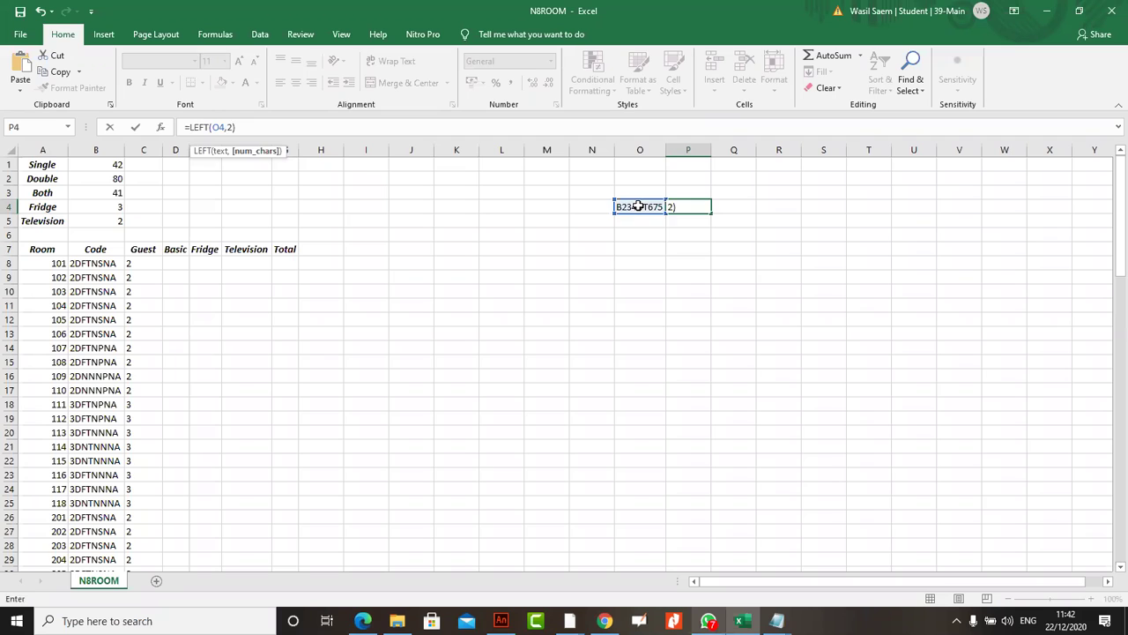
key(Return)
- Change the number of characters in the P4 LEFT formula to 3
click(701, 207)
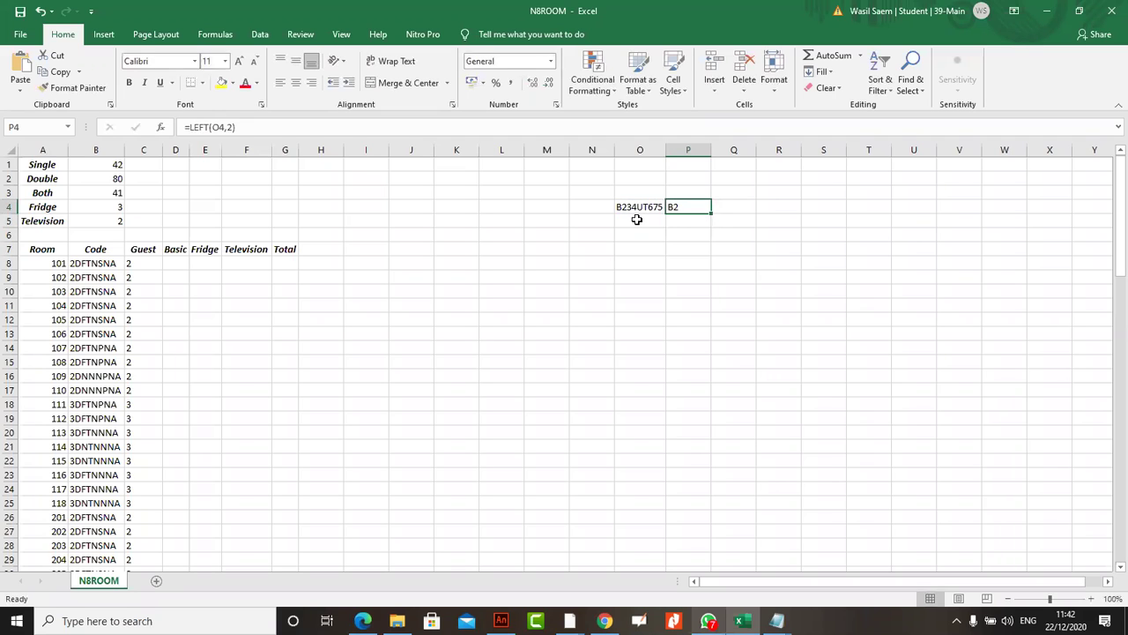
click(292, 126)
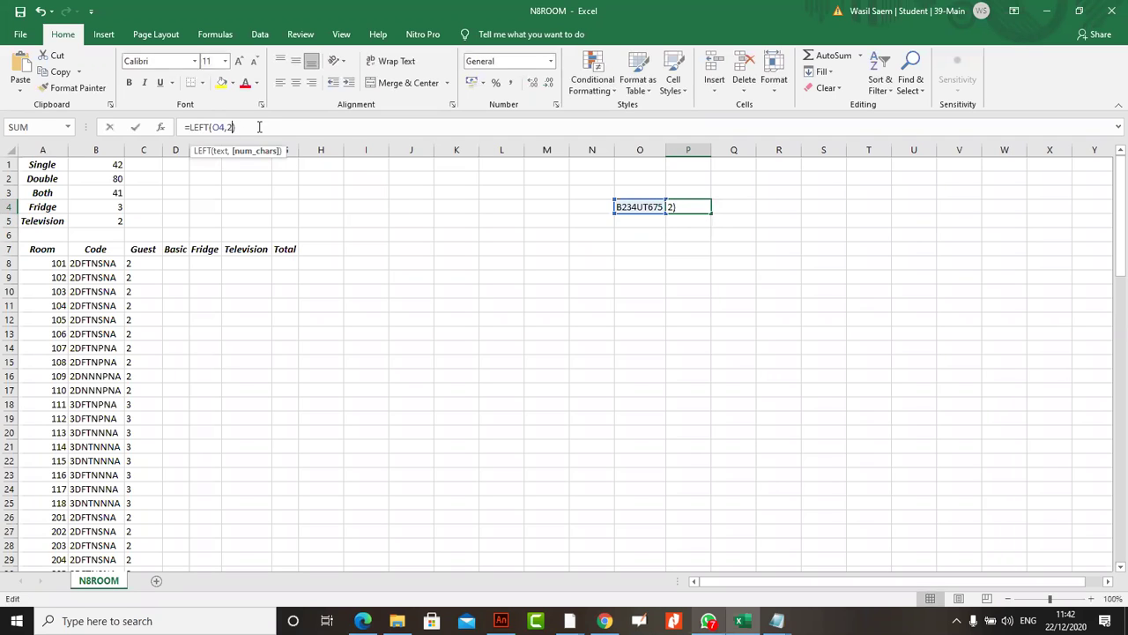
text(3)
key(Return)
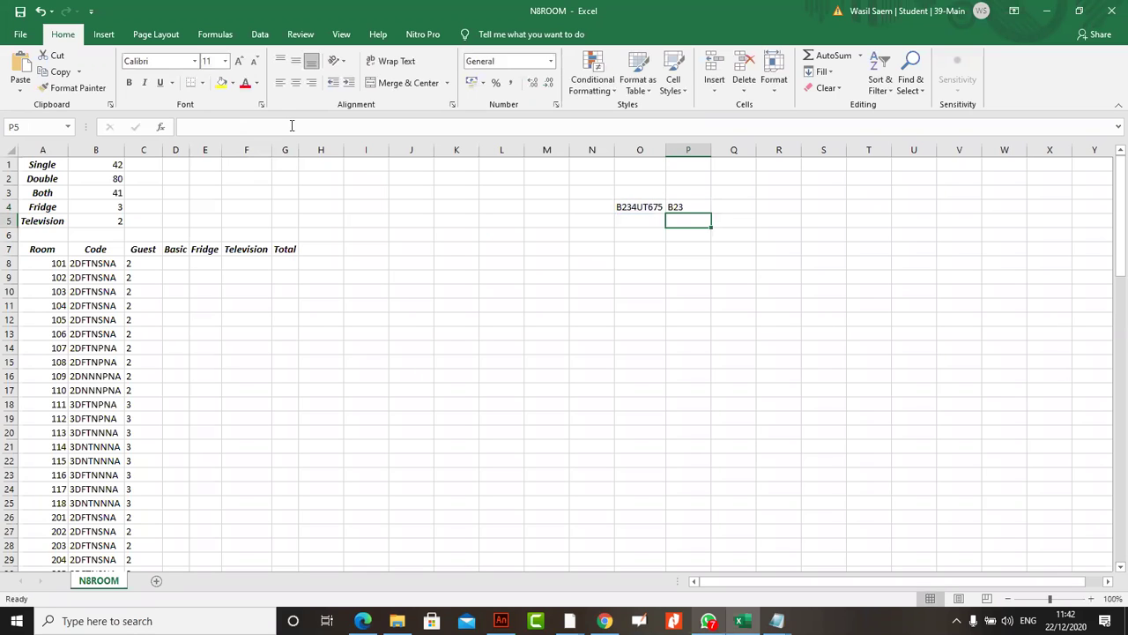
- Rebuild the arguments of the P4 formula by picking O4 again, entering it as =LEFT(O4,3)
click(693, 208)
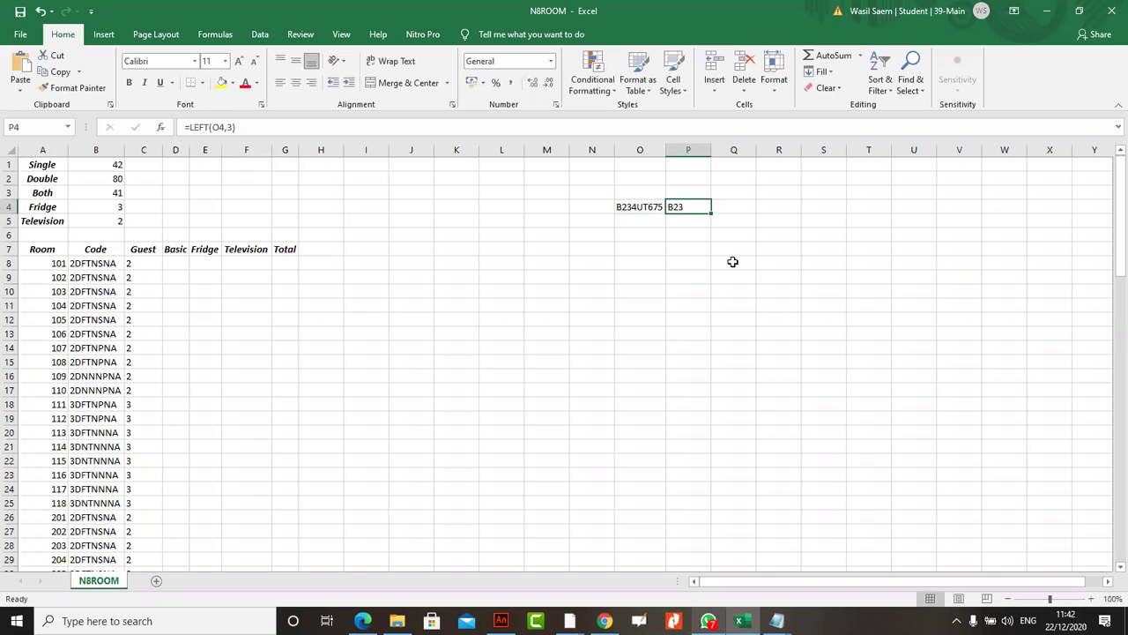
click(259, 126)
key(BackSpace)
key(BackSpace)
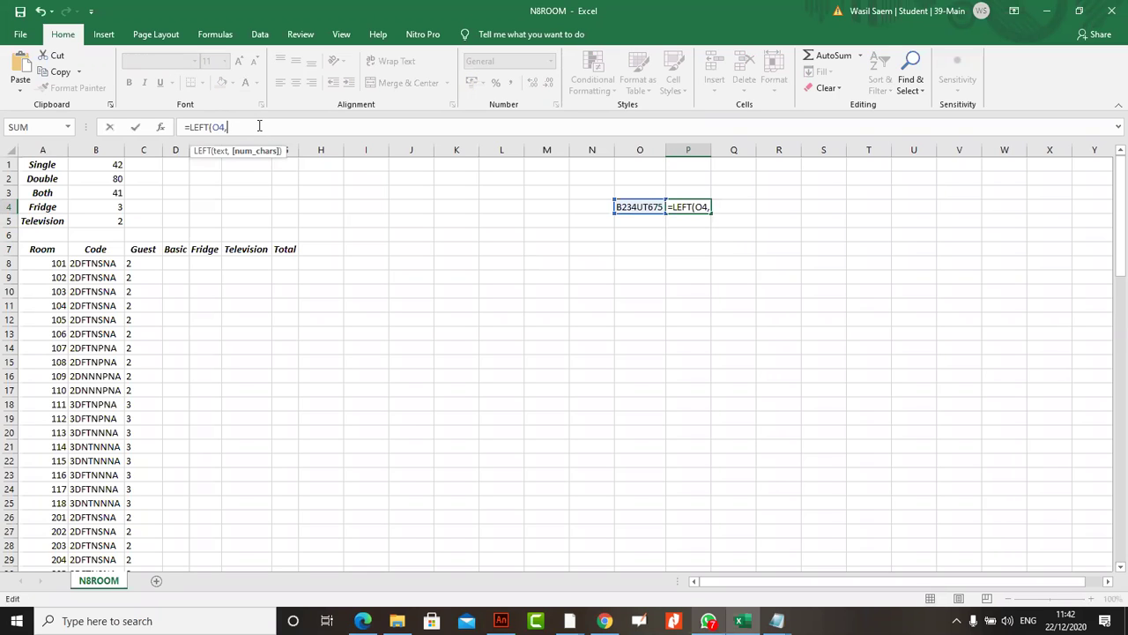
key(BackSpace)
key(BackSpace)
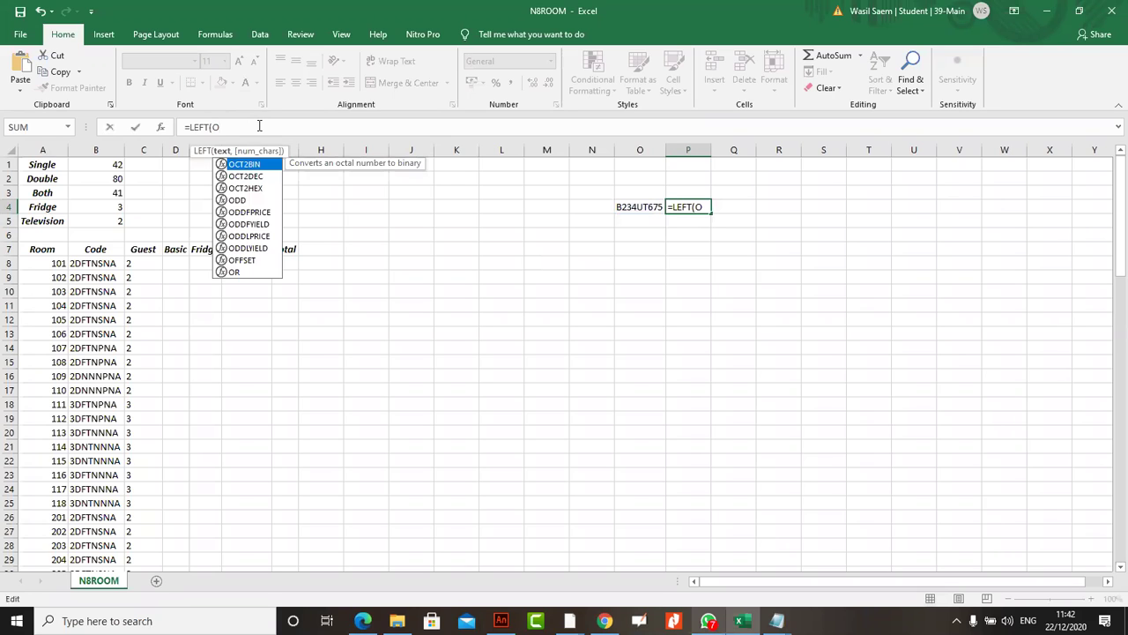
key(BackSpace)
click(625, 207)
text(,3))
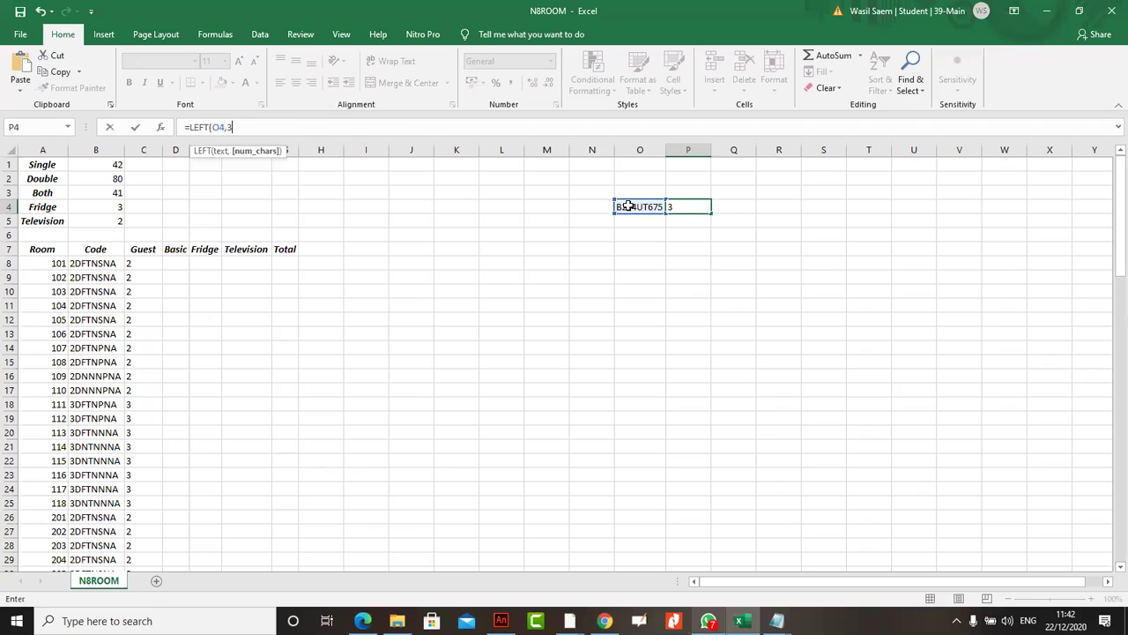
key(Return)
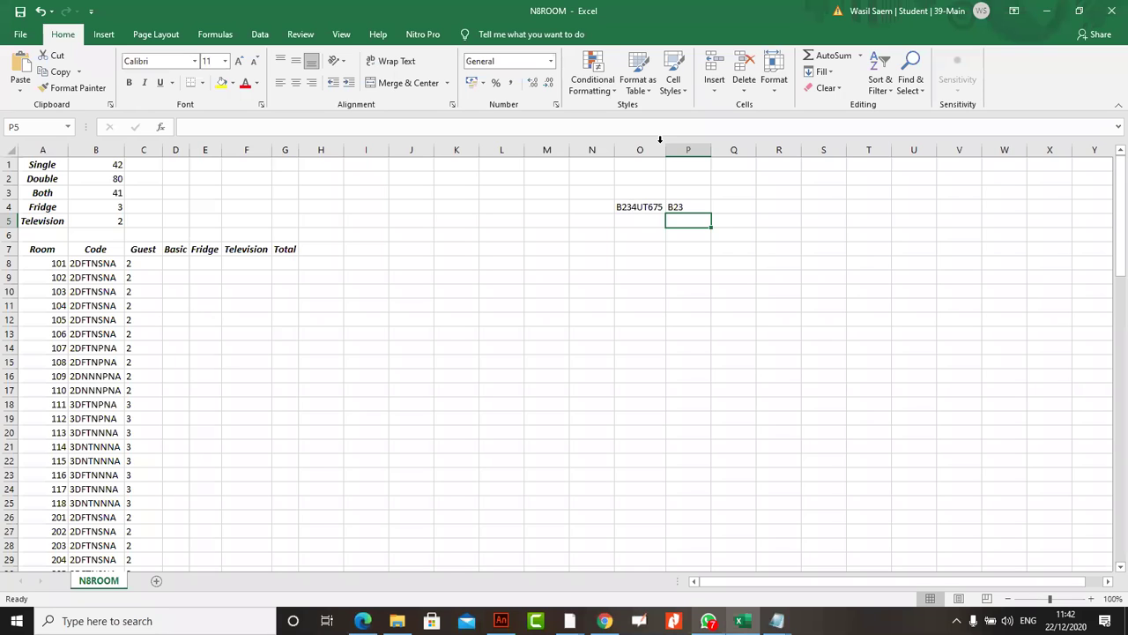
- Replace the LEFT formula in P4 with =RIGHT(O4,2) to extract the last two characters of the sample code
click(677, 206)
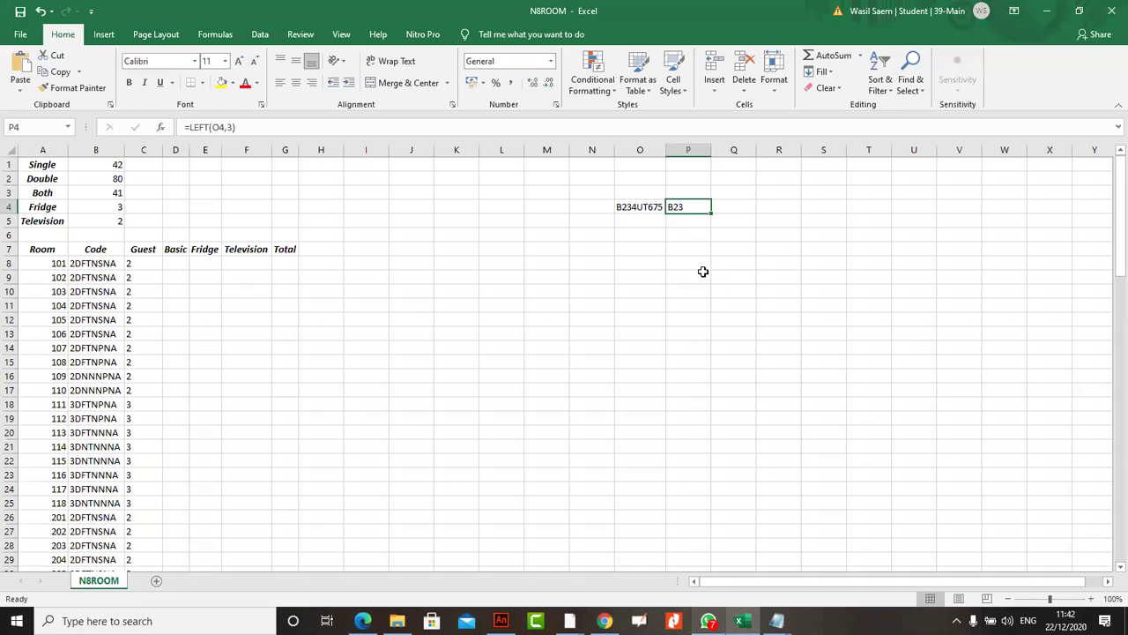
click(273, 130)
key(BackSpace)
key(BackSpace)
key(BackSpace)
key(BackSpace)
key(BackSpace)
key(BackSpace)
key(BackSpace)
key(BackSpace)
key(BackSpace)
key(BackSpace)
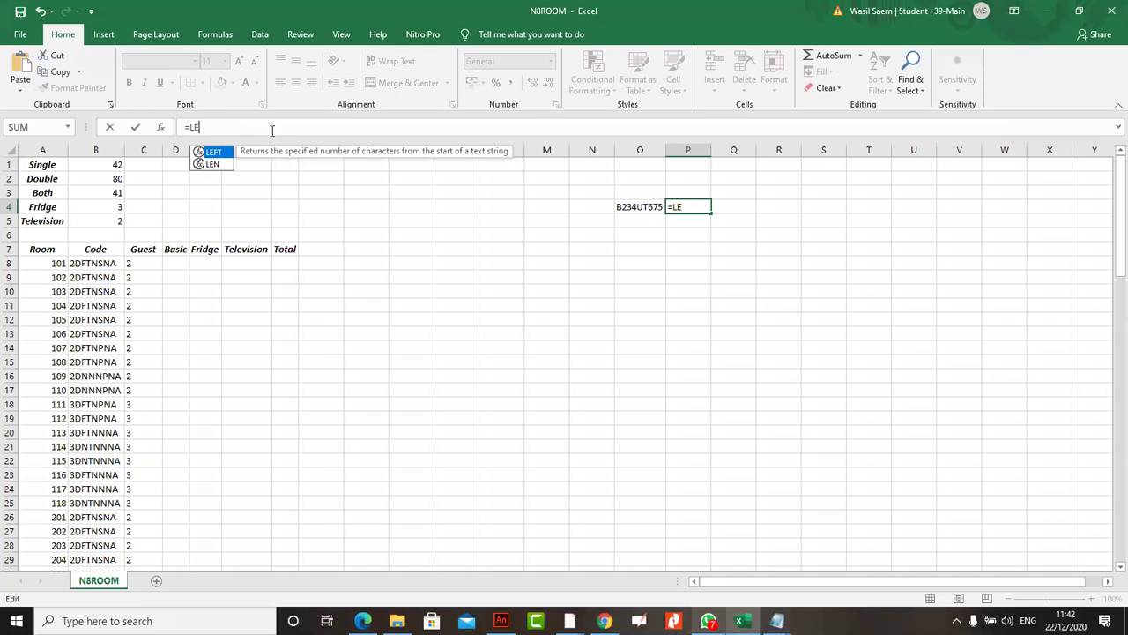
text(RIGHT)
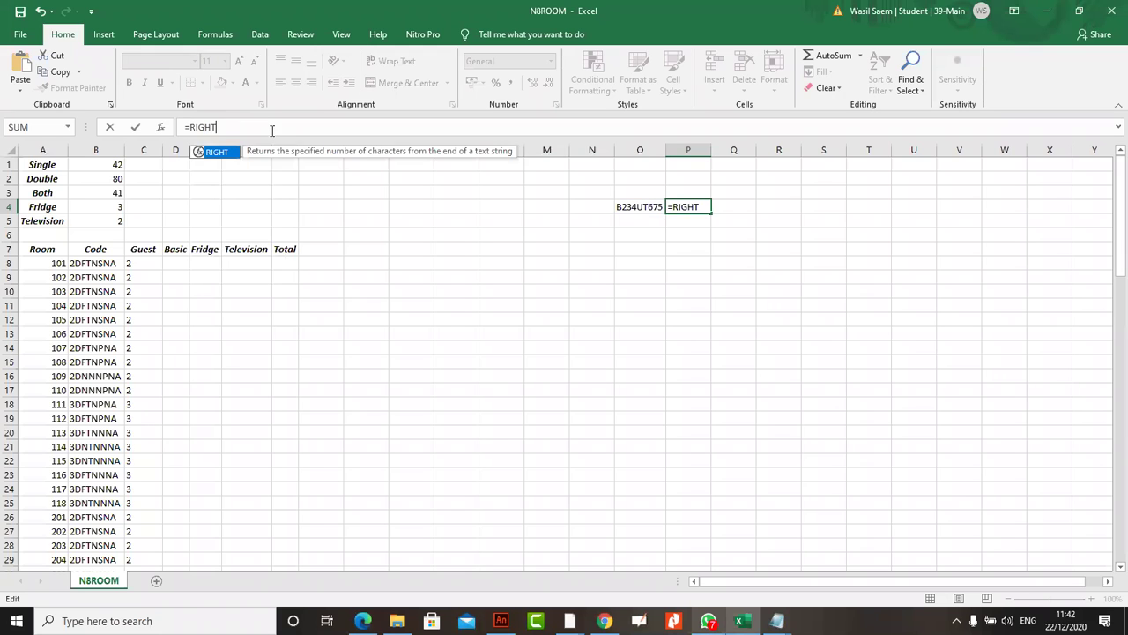
text(()
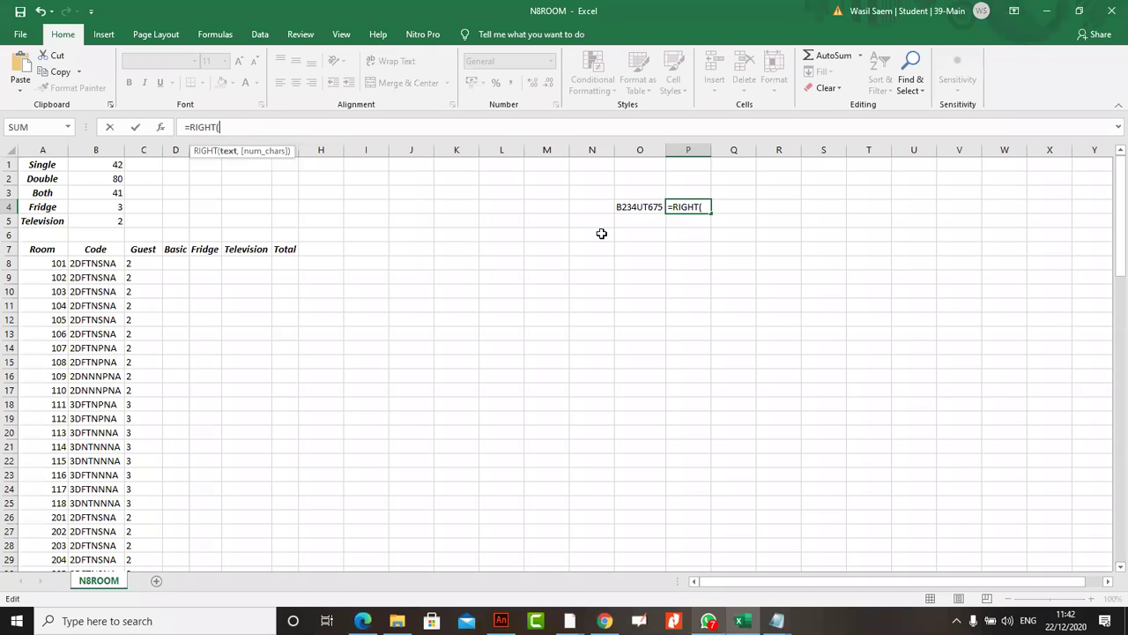
click(628, 206)
text(,2)
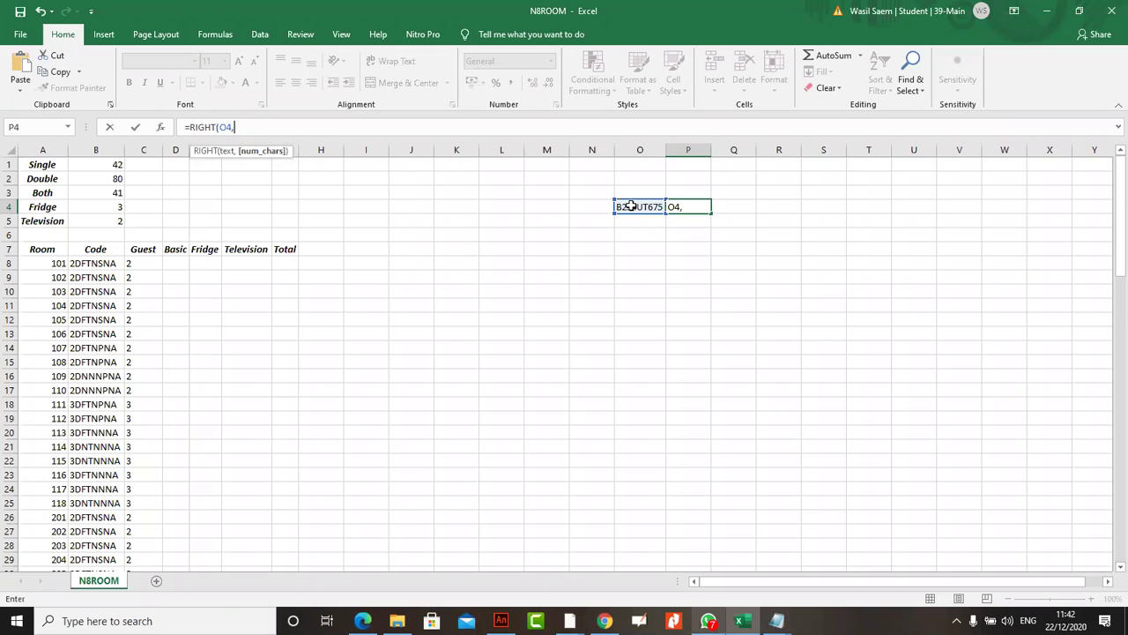
key(Return)
- Format the sample code in O4 as bold 18 pt and the formula cell P4 as bold 16 pt
click(657, 205)
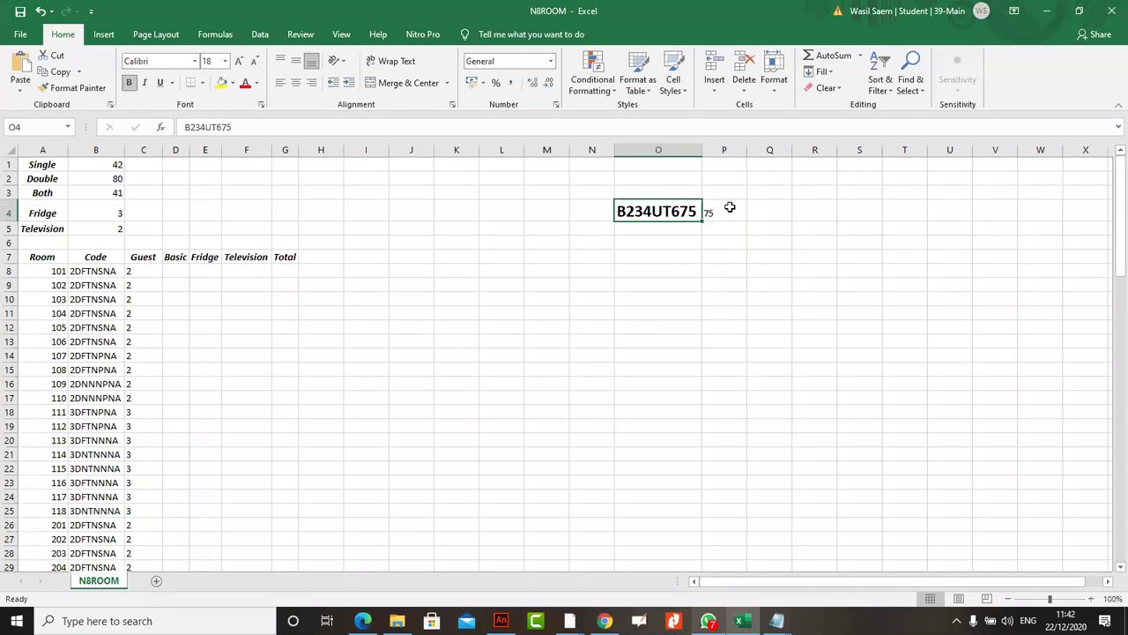
click(717, 212)
click(129, 82)
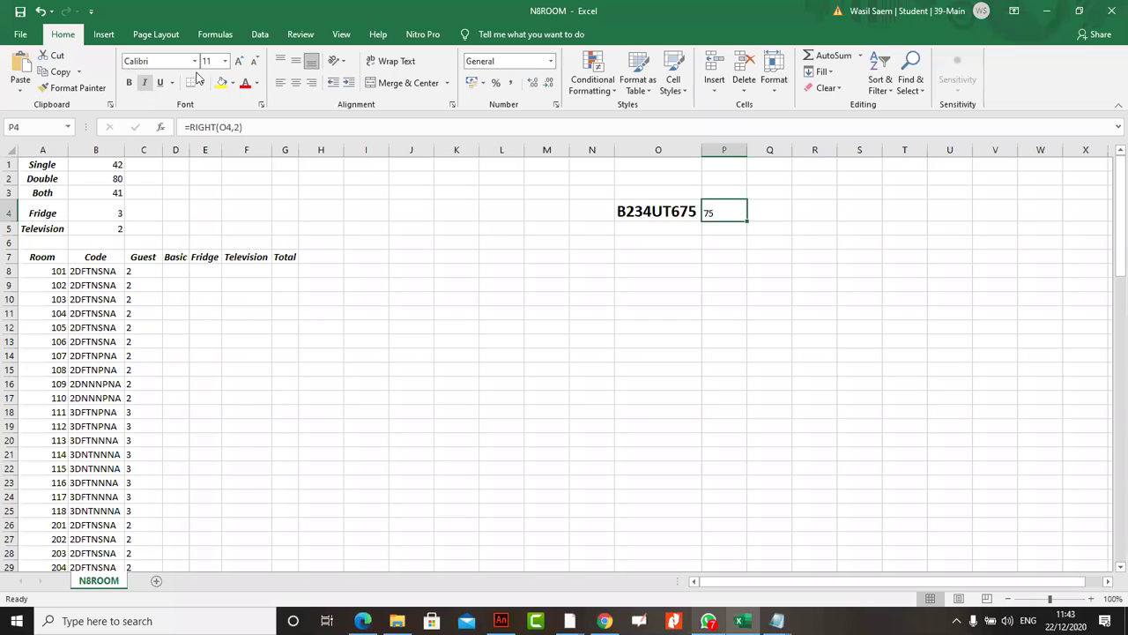
click(239, 61)
click(239, 61)
click(239, 61)
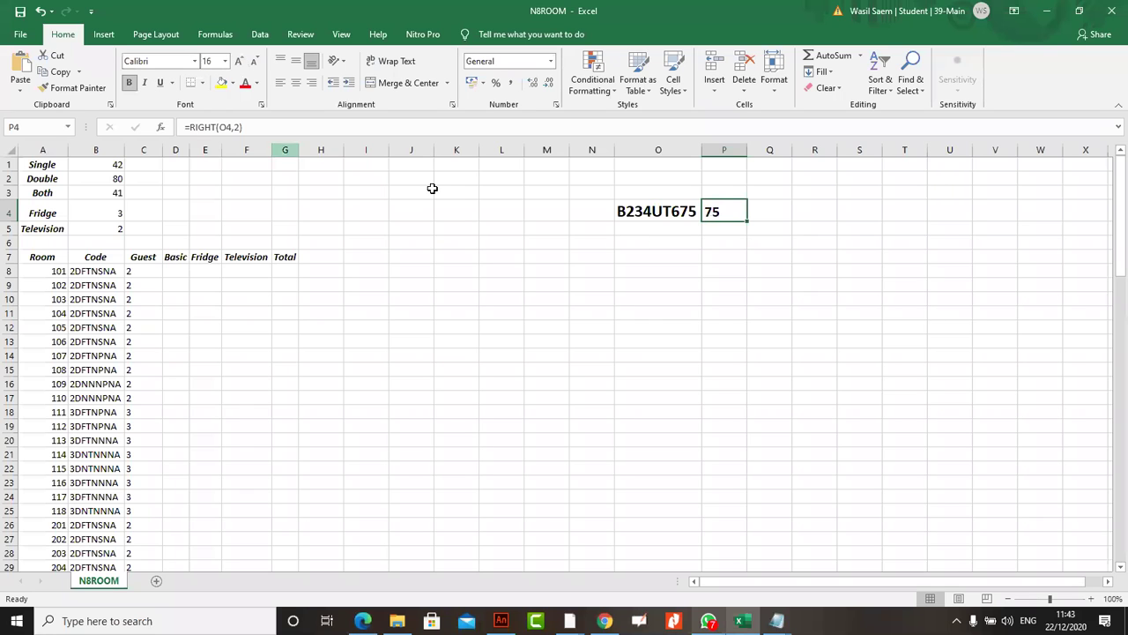
- Change the number of characters in the P4 RIGHT formula to 3
click(288, 132)
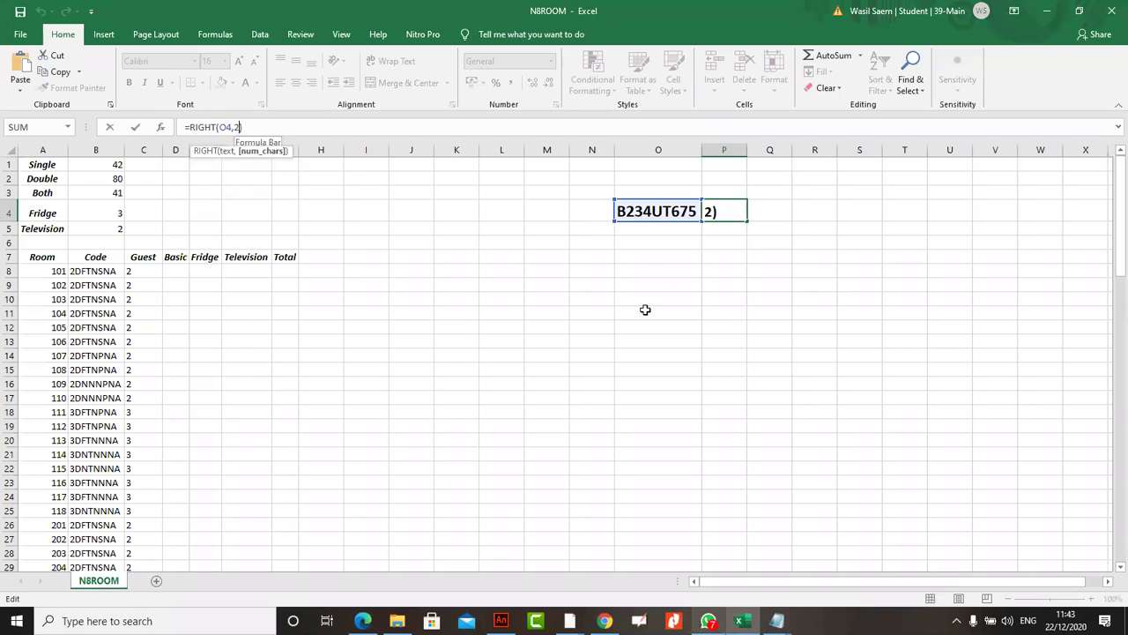
key(BackSpace)
text(3)
key(Return)
click(718, 211)
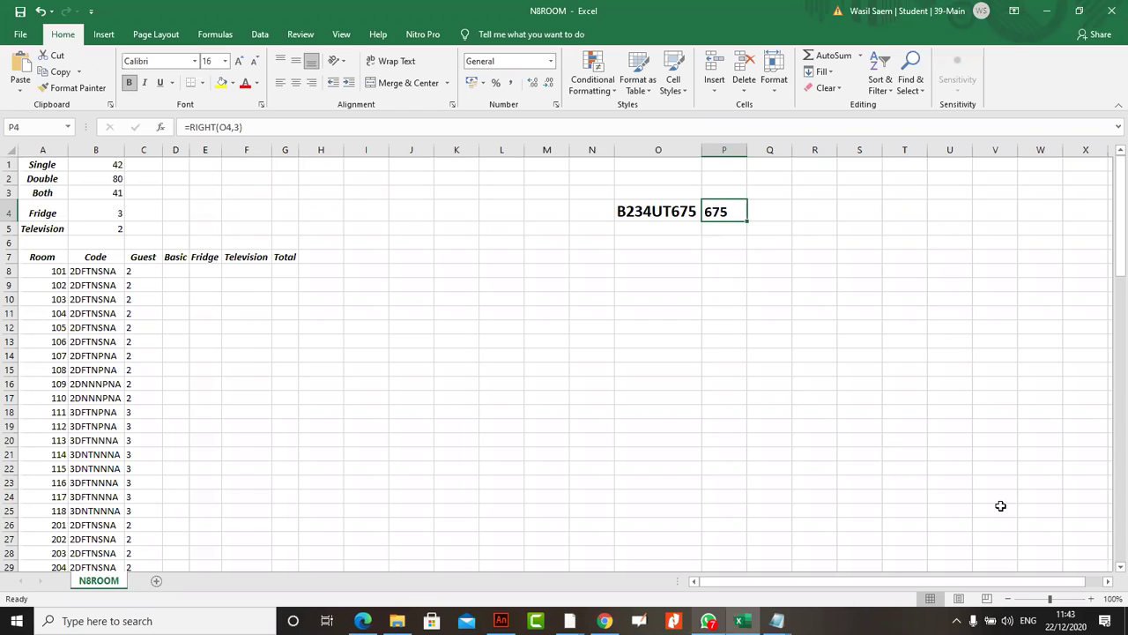
click(956, 620)
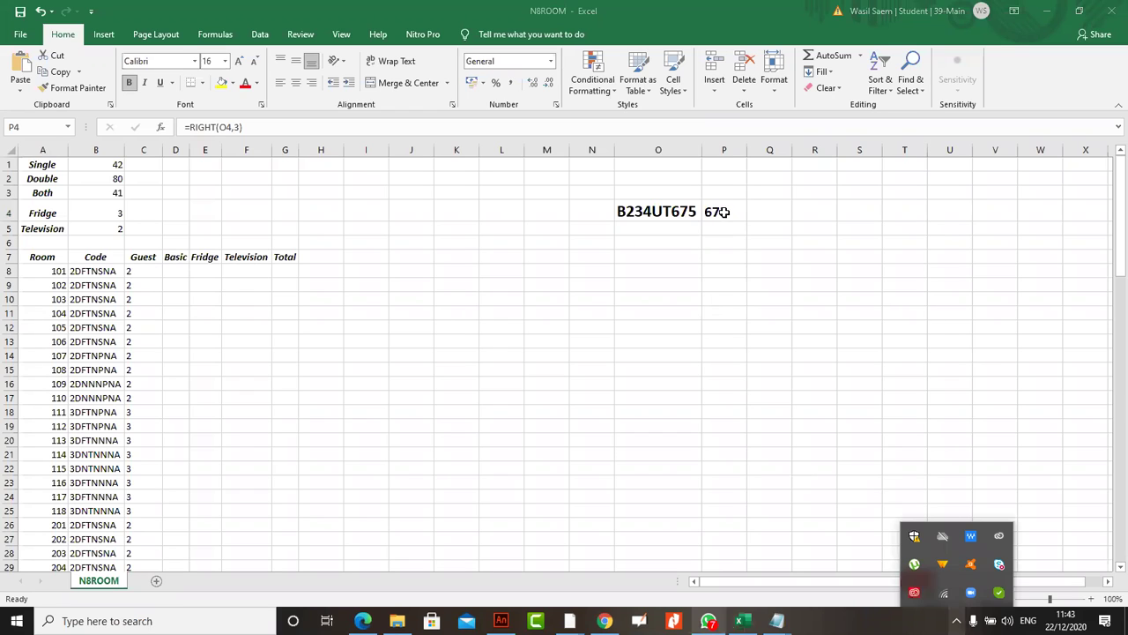
click(881, 398)
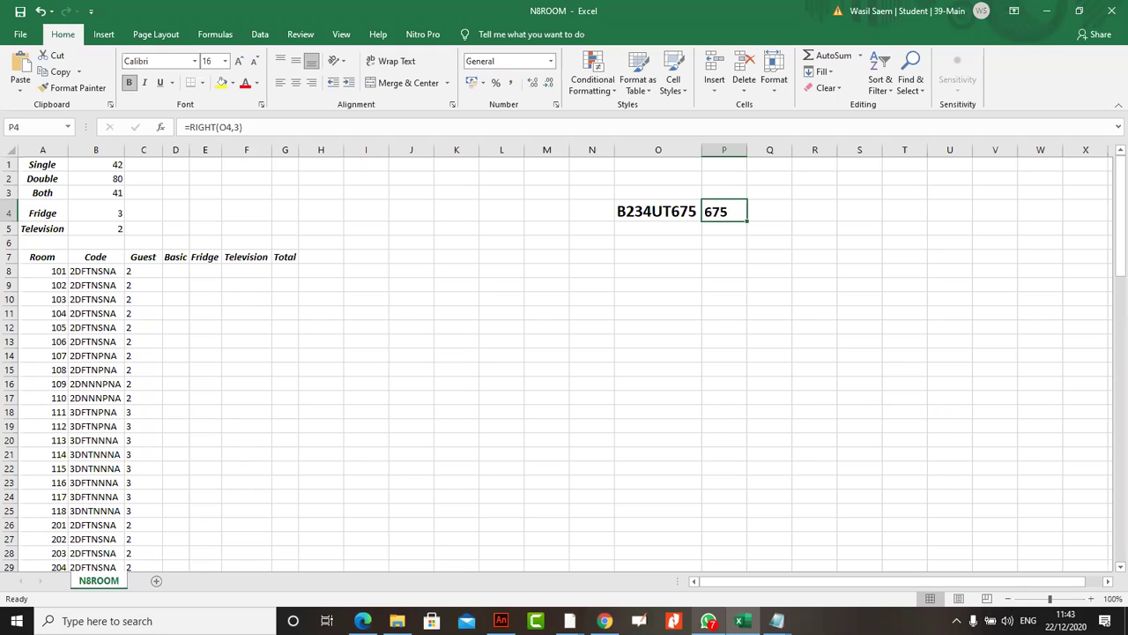
click(956, 621)
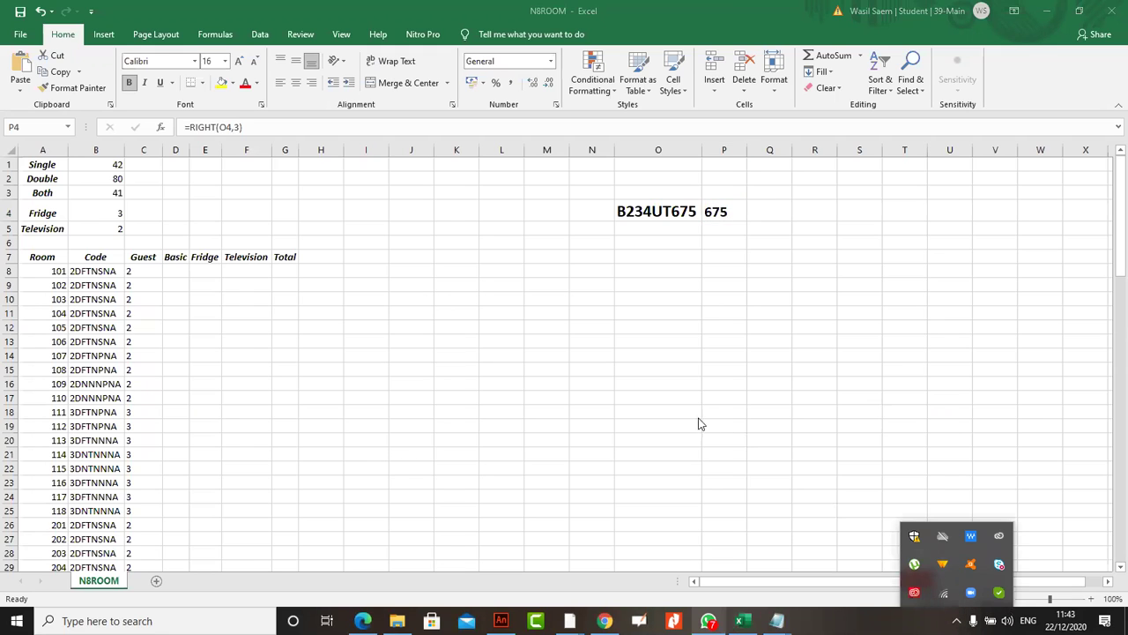
click(667, 267)
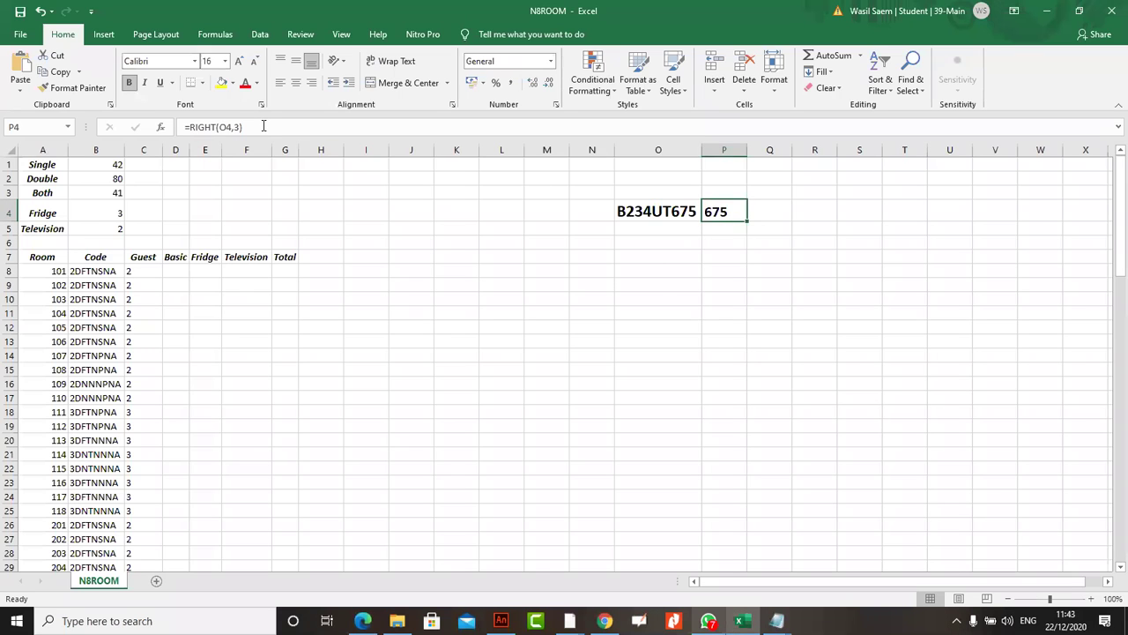
- Replace the P4 formula with =MID(O4,2,1) to extract one character starting at the second position of the sample code
text(=R)
key(BackSpace)
text(MID())
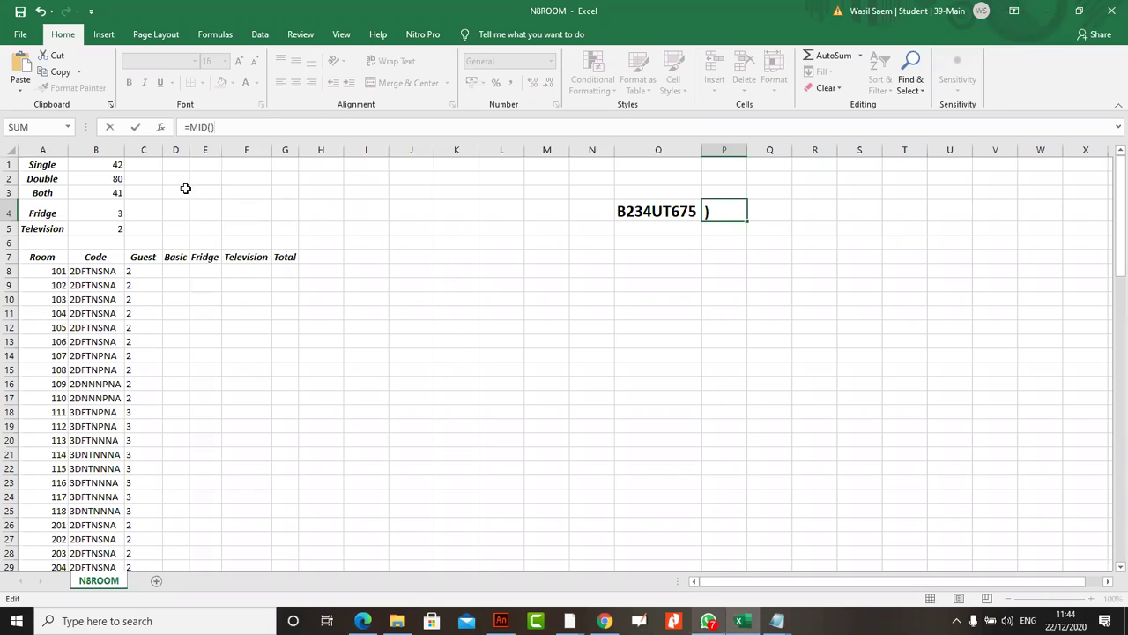
click(212, 127)
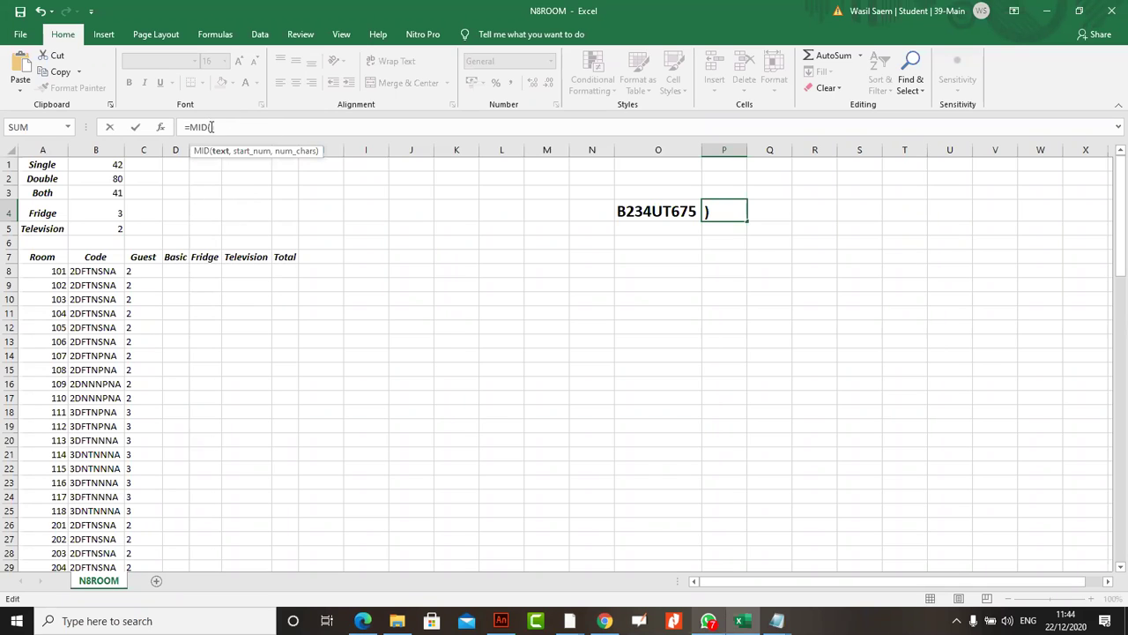
click(669, 212)
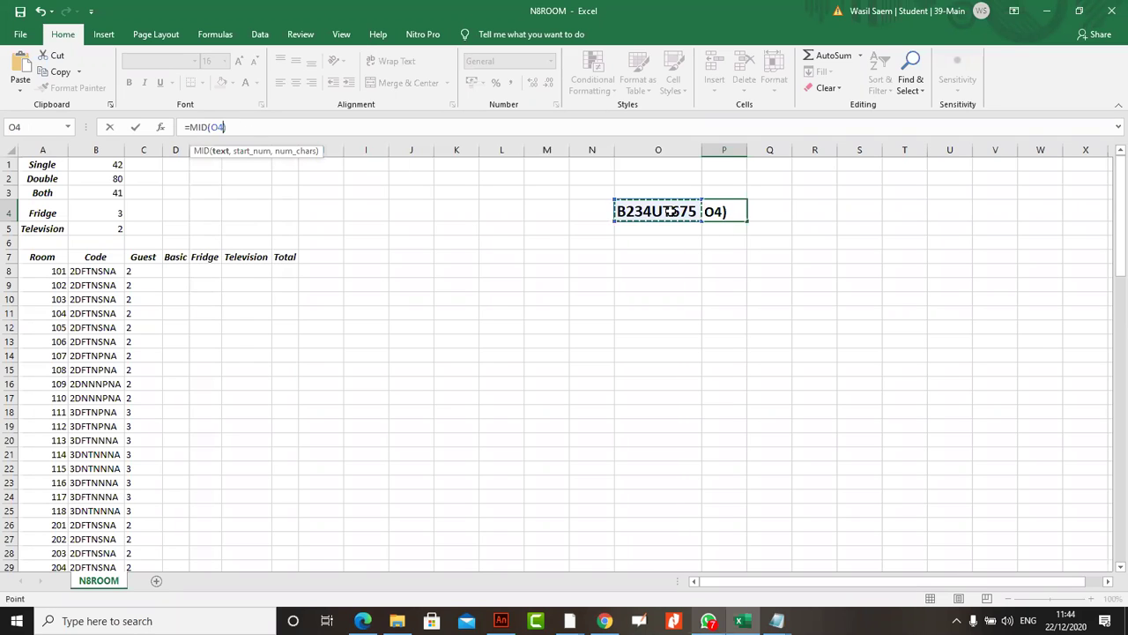
text(,2)
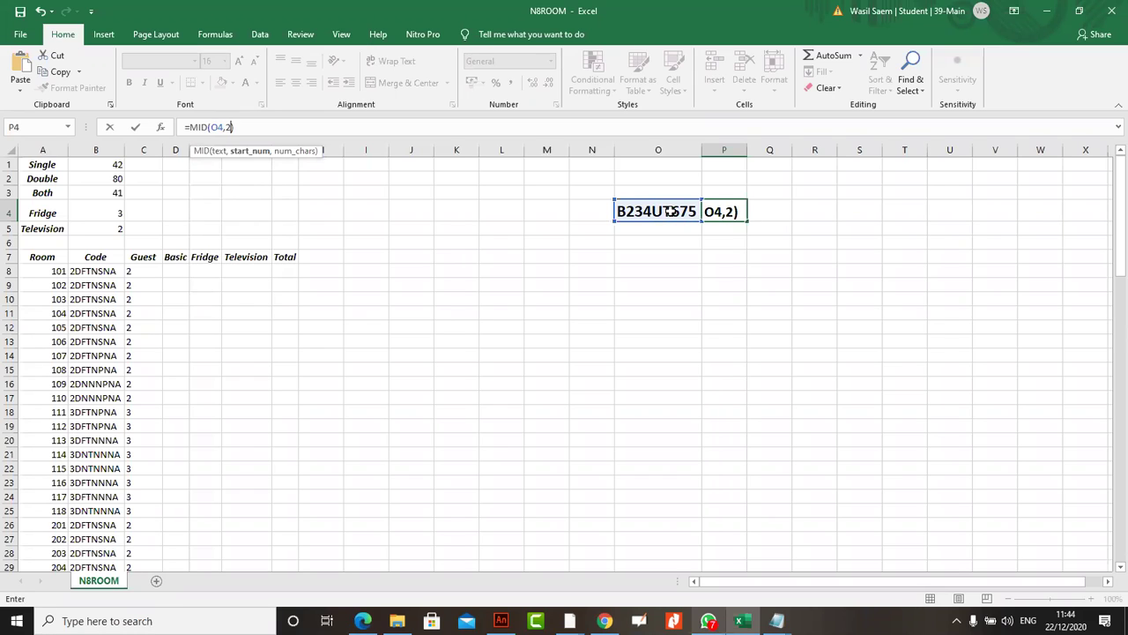
text(,1)
key(Return)
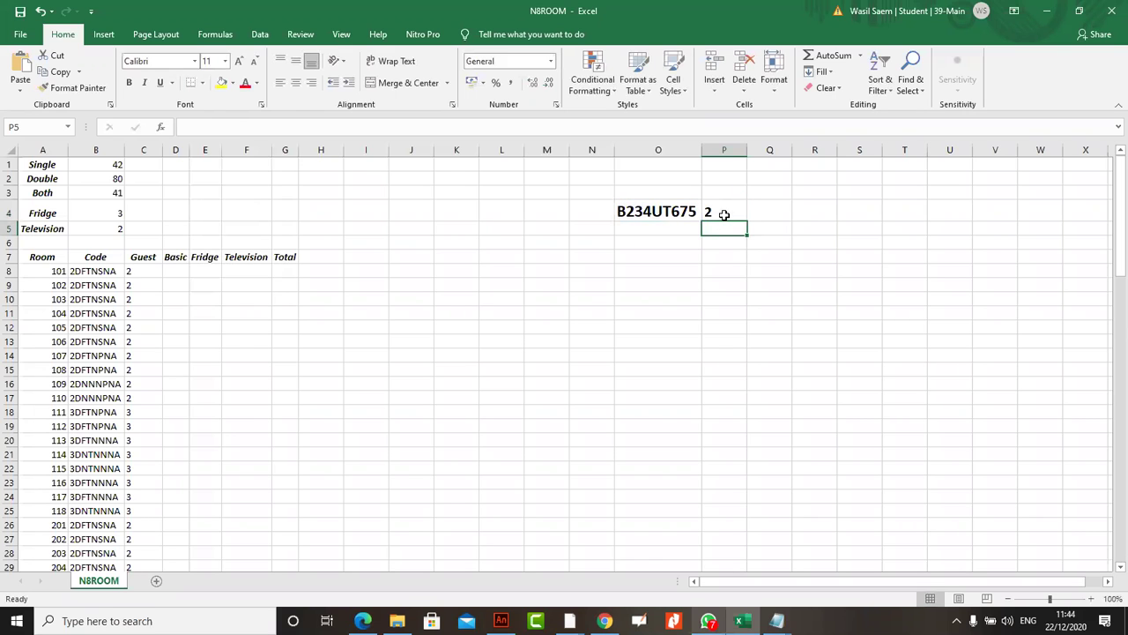
- Change the number of characters in the P4 MID formula to 2
click(726, 215)
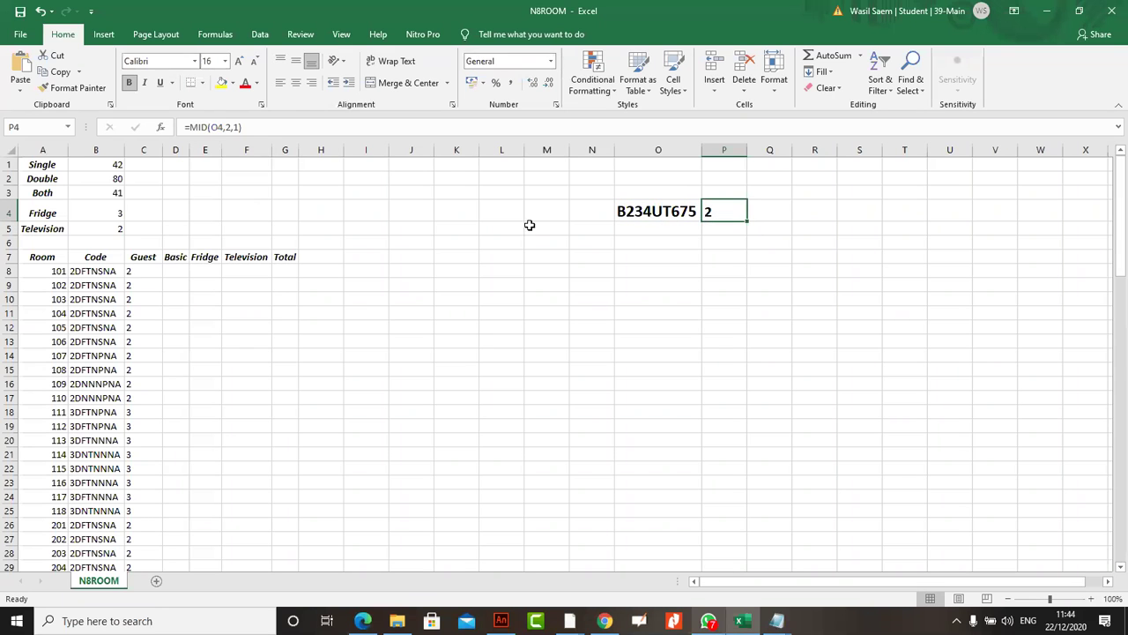
click(238, 127)
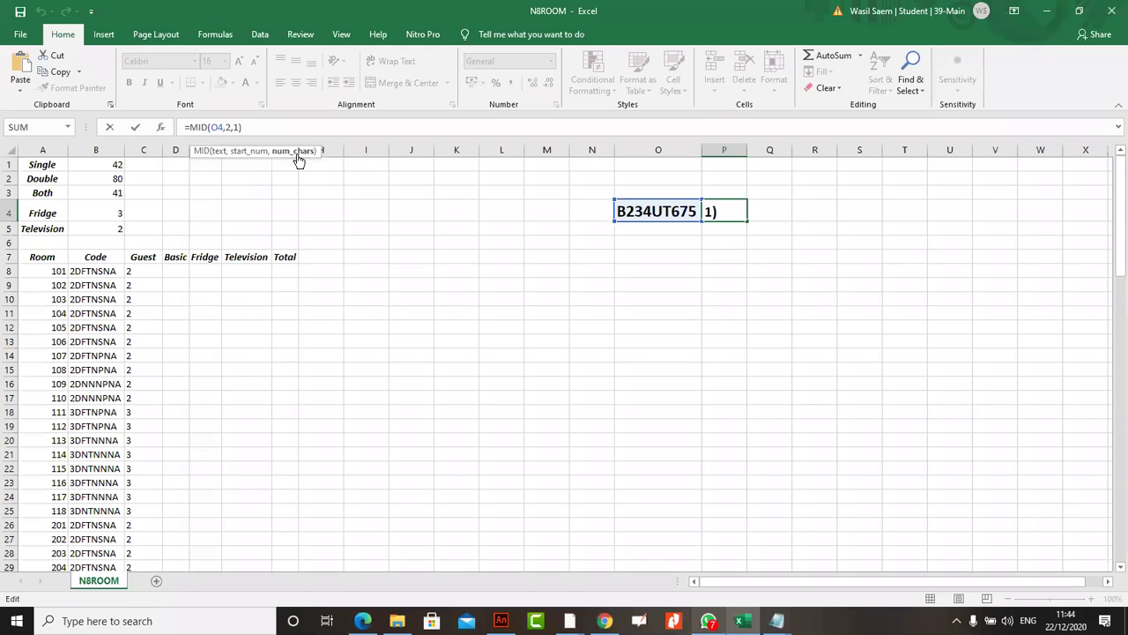
key(BackSpace)
text(2)
key(Return)
- Increase the P4 MID formula's number of characters to 3
click(740, 210)
click(235, 127)
key(BackSpace)
text(3)
key(Return)
- Set the number of characters in the P4 MID formula to 4, making it =MID(O4,2,4), and reselect P4
key(Up)
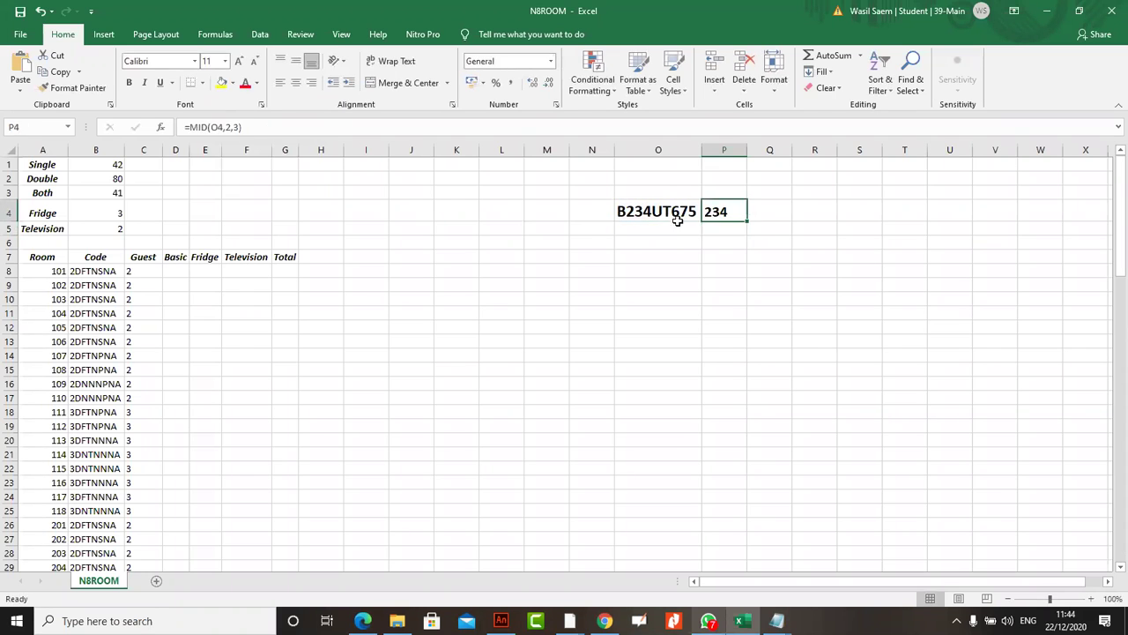
click(291, 129)
key(BackSpace)
text(4)
key(Return)
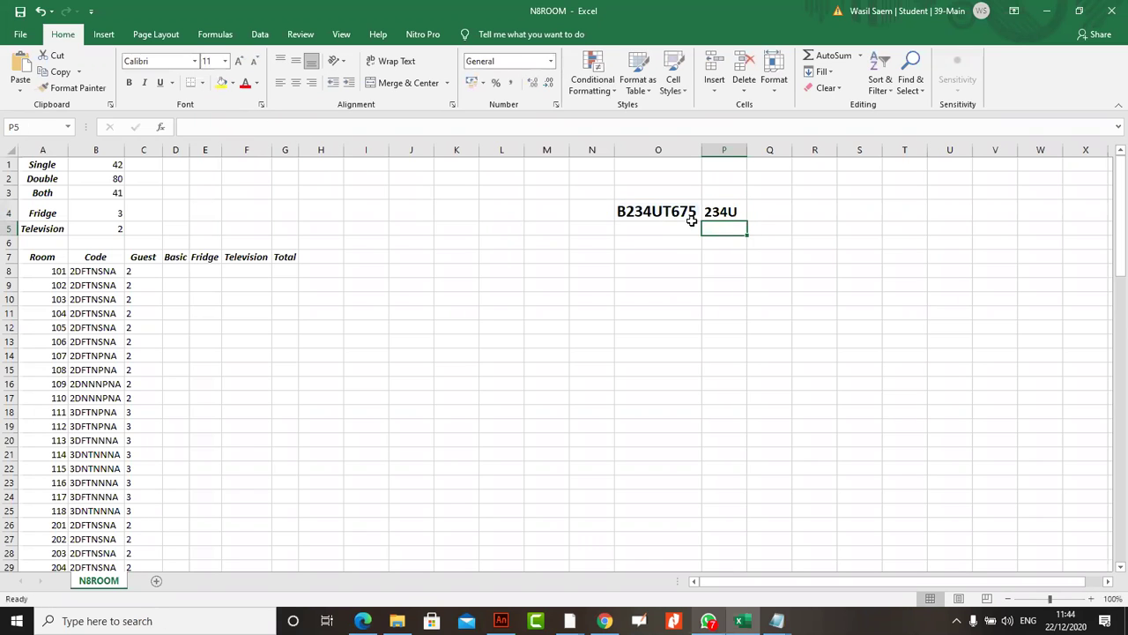
key(Up)
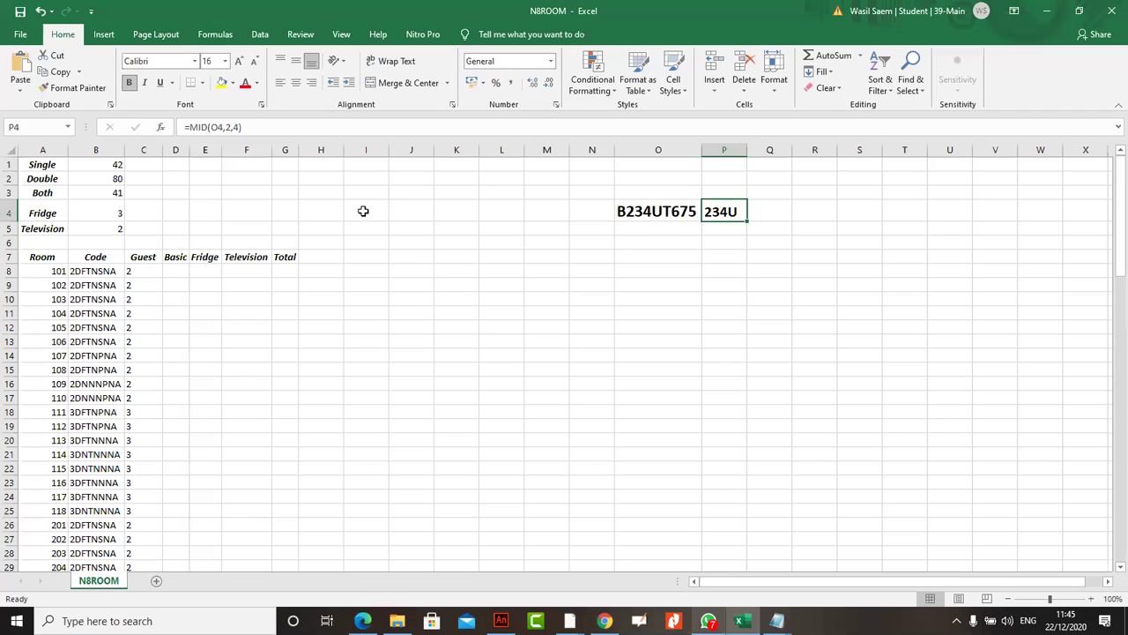
- Change the P4 formula to =MID(O4,5,1) to extract one character starting at the fifth position, and reselect P4
click(239, 127)
key(BackSpace)
key(BackSpace)
key(BackSpace)
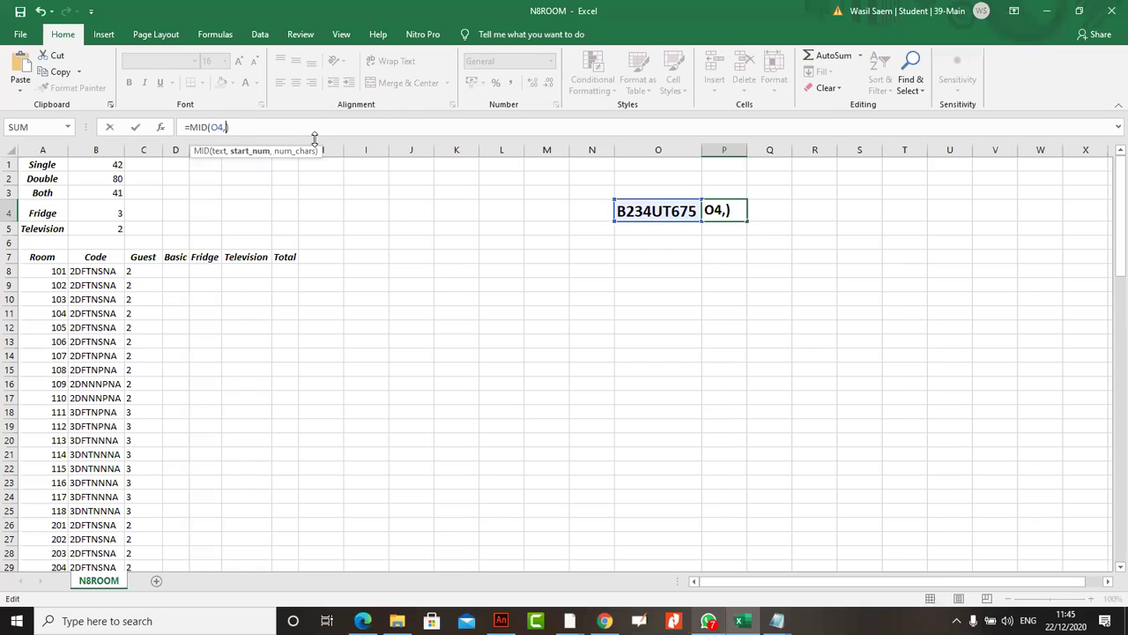
text(5,)
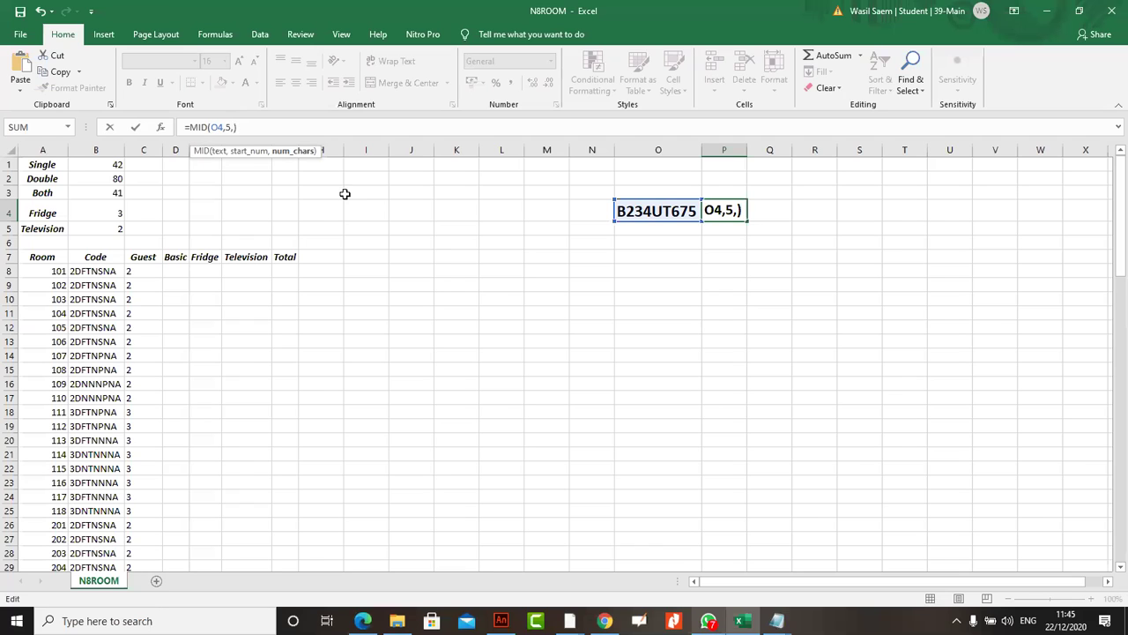
text(1)
key(Return)
click(714, 211)
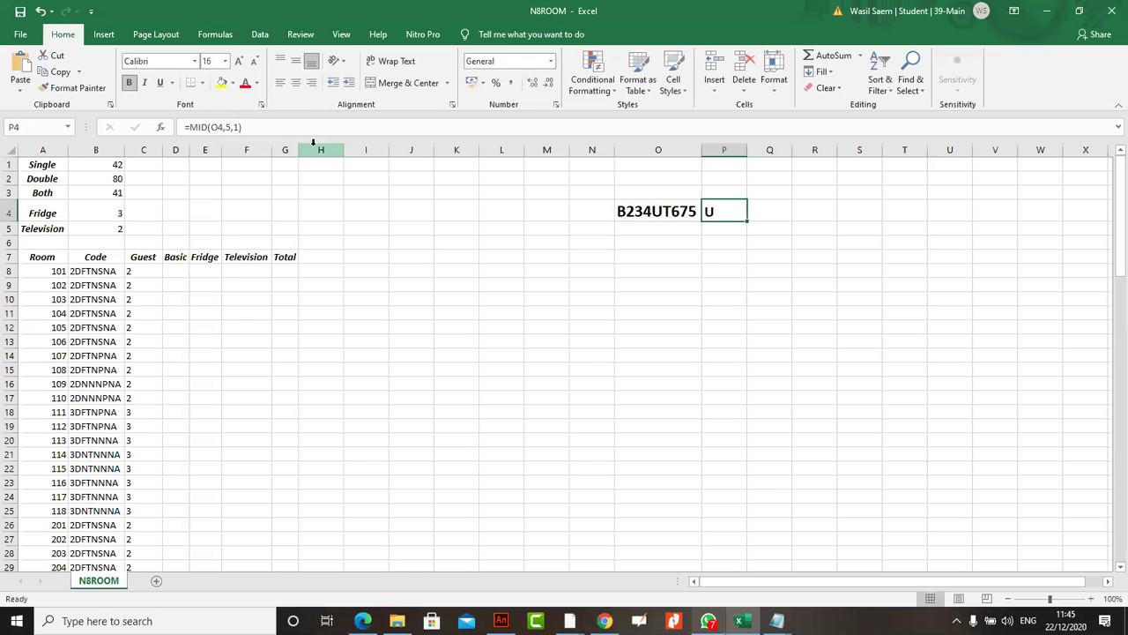
- Set the number of characters in the P4 MID formula to 2, making it =MID(O4,5,2)
click(242, 128)
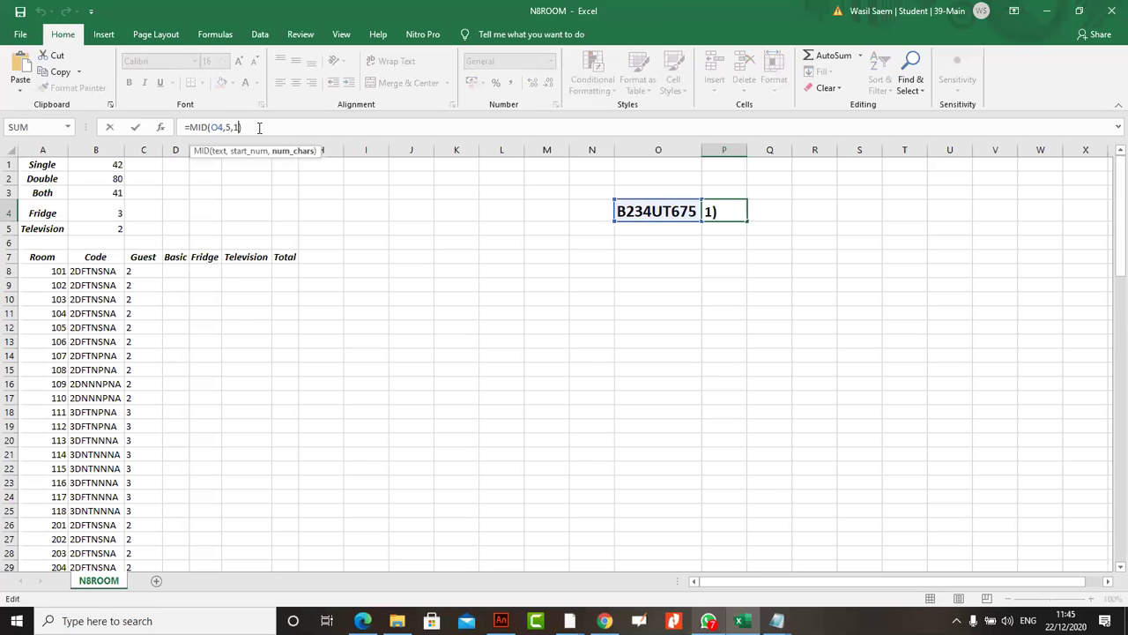
key(BackSpace)
text(2)
key(Return)
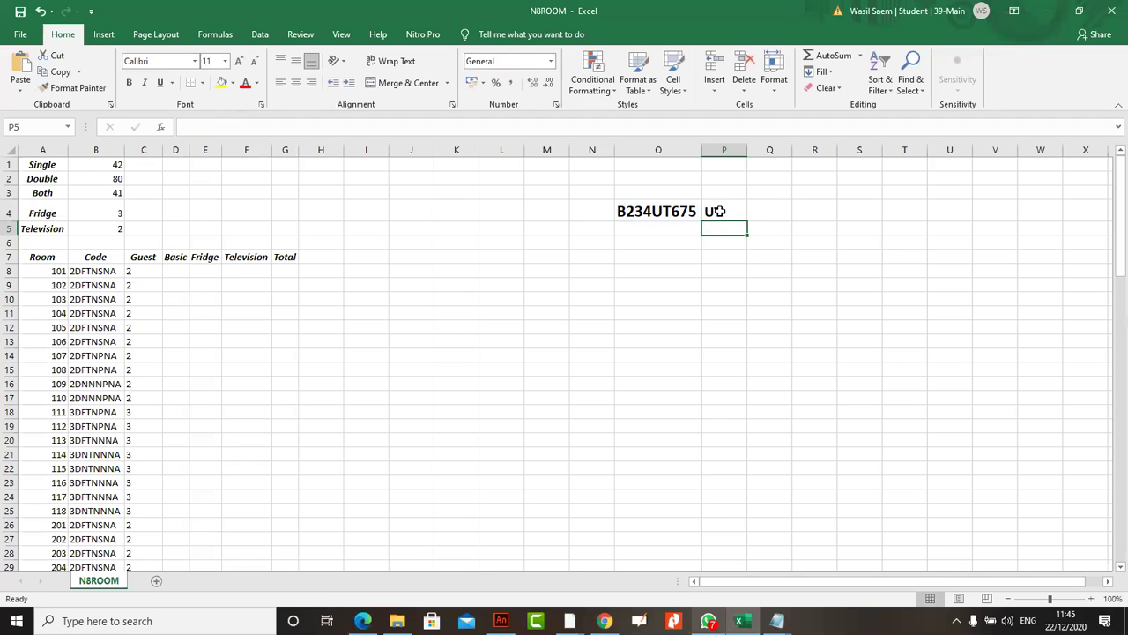
key(Up)
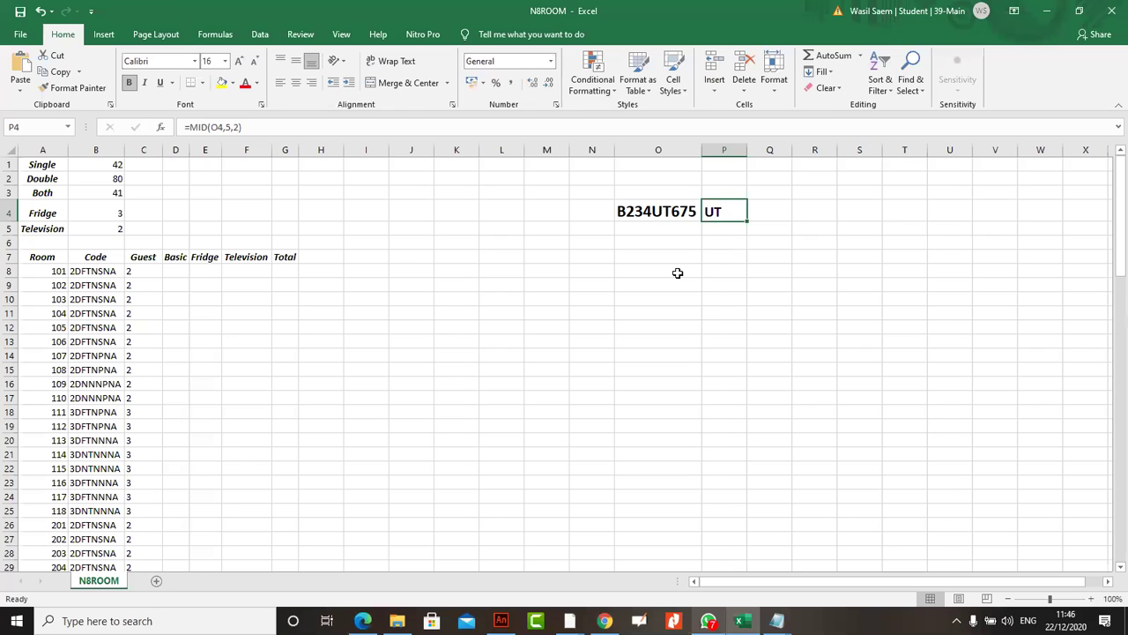
- Review the Guest formula in C8 and the instructions for questions 27 and 28 in SPREADSHEETS.pdf
click(143, 271)
click(186, 277)
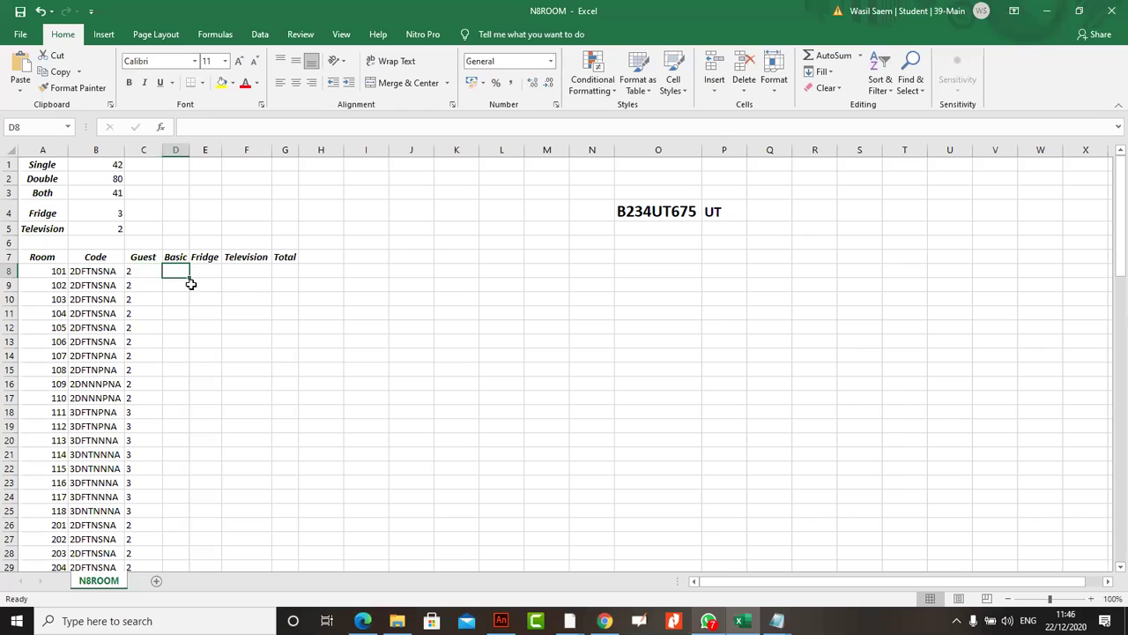
click(147, 270)
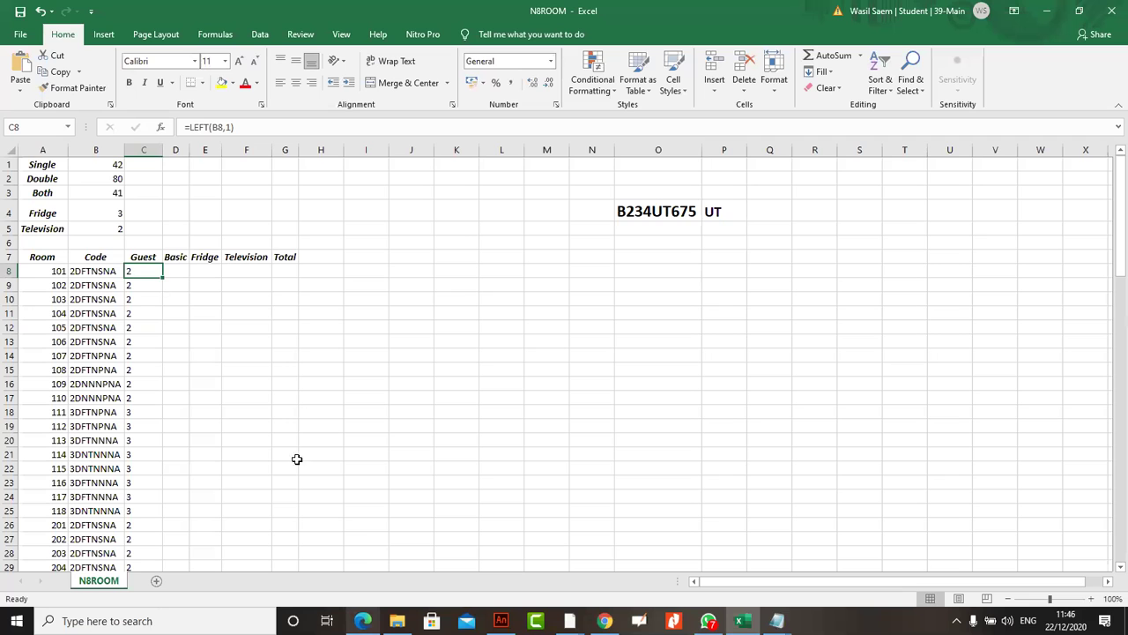
key(alt+Tab)
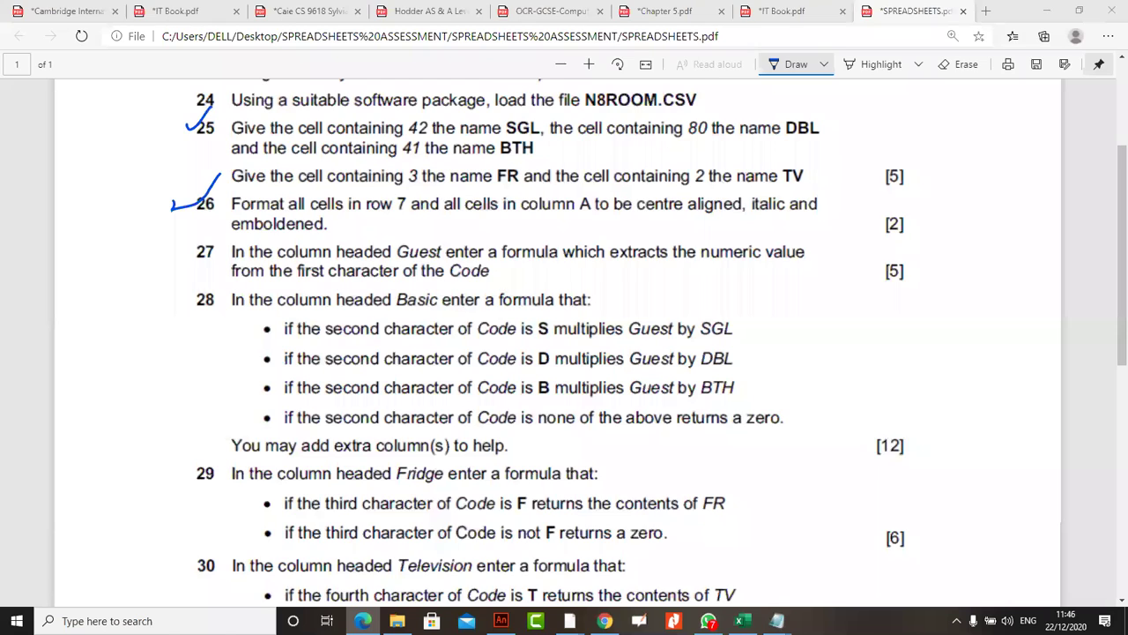
key(alt+Tab)
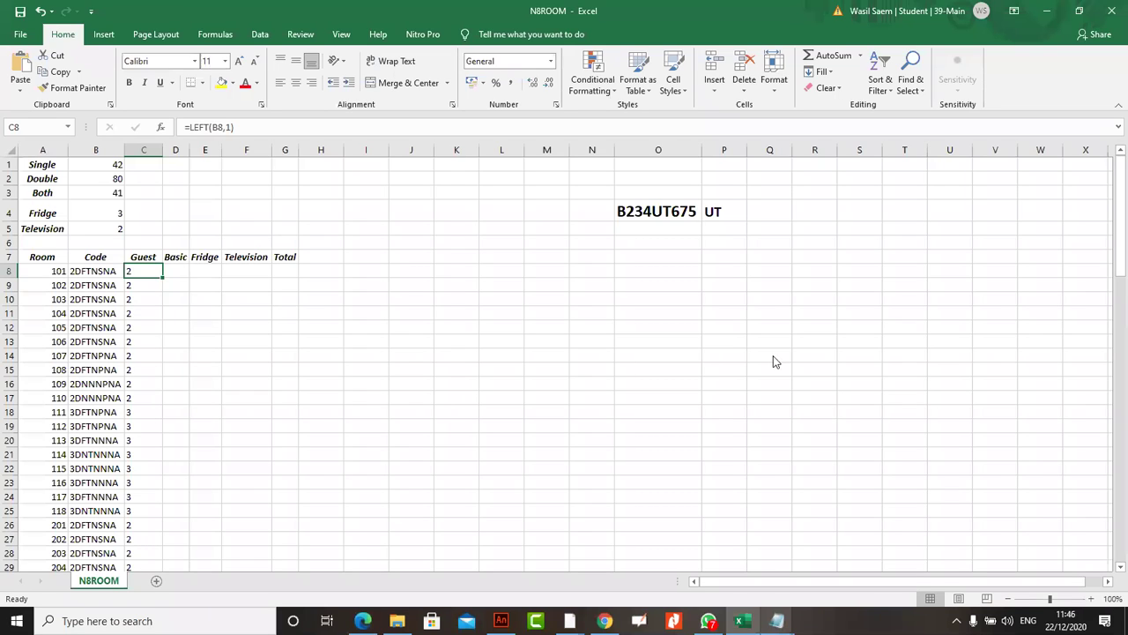
key(alt+Tab)
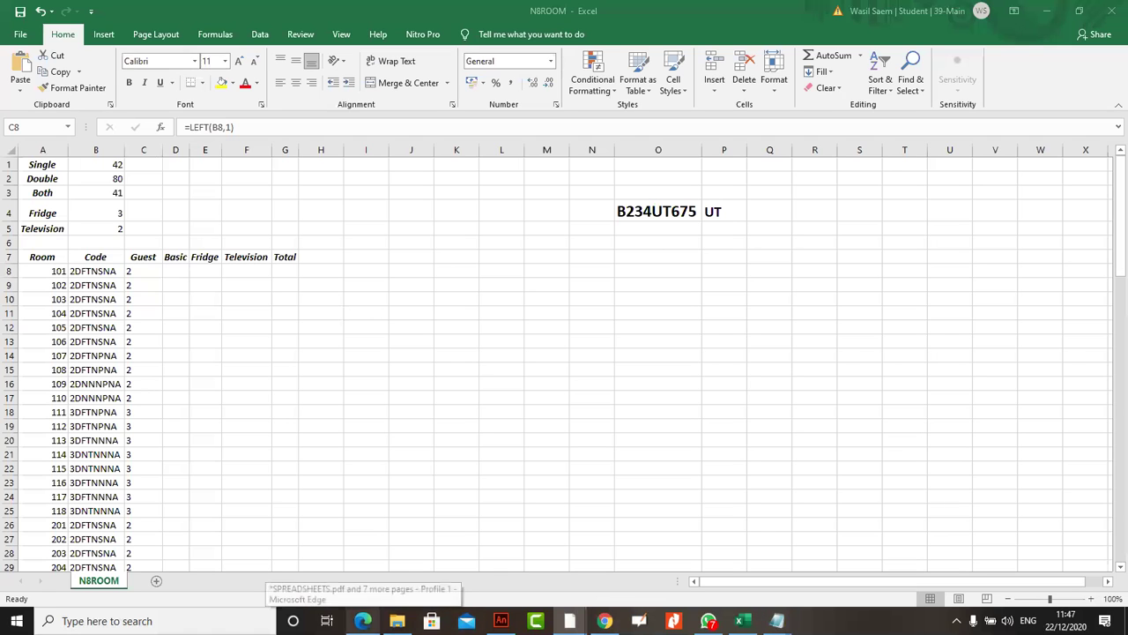
click(353, 596)
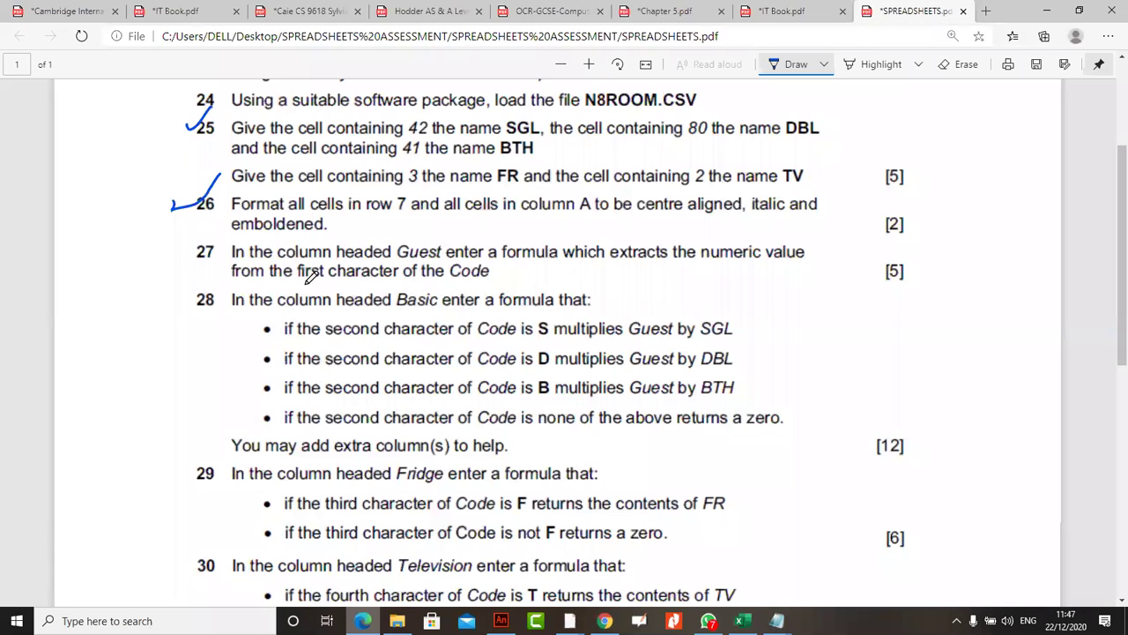
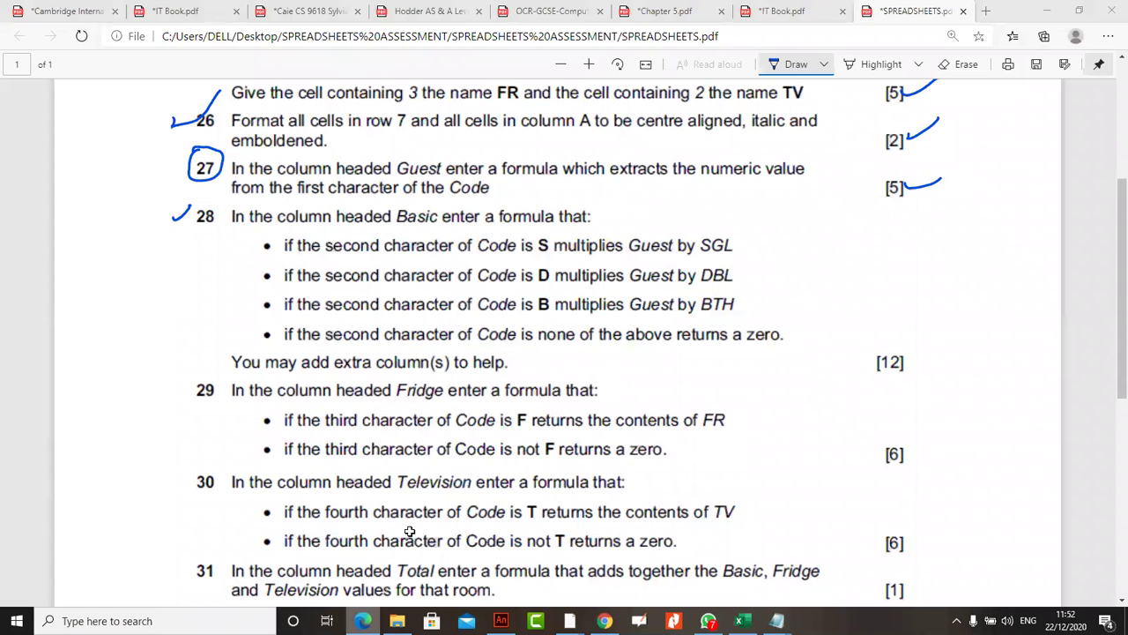
- Return to Excel and complete the "B" condition in the D8 nested IF with the result C8*BTH
key(alt+Tab)
click(143, 269)
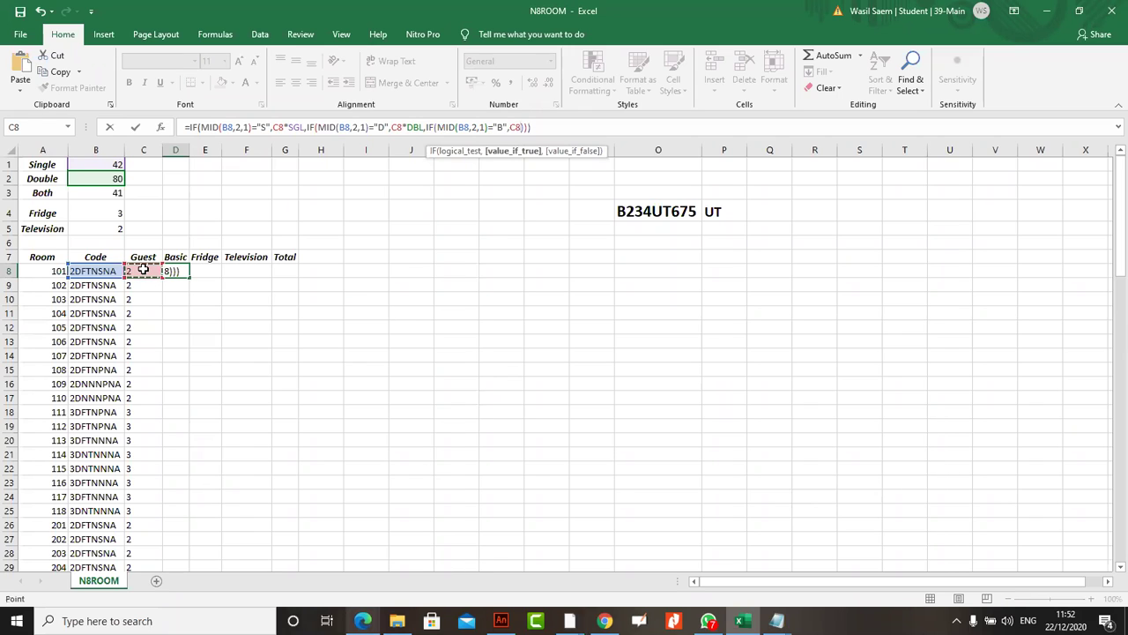
text(*)
click(97, 193)
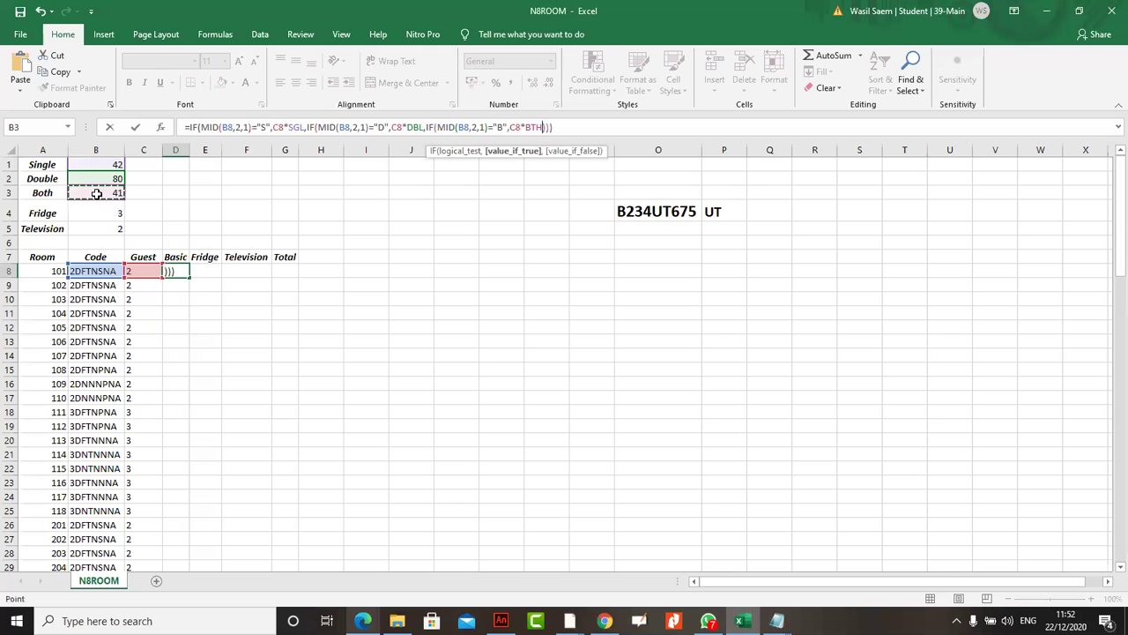
- Check the question's default case and try to add 0 after the third IF's closing parenthesis in D8
key(alt+Tab)
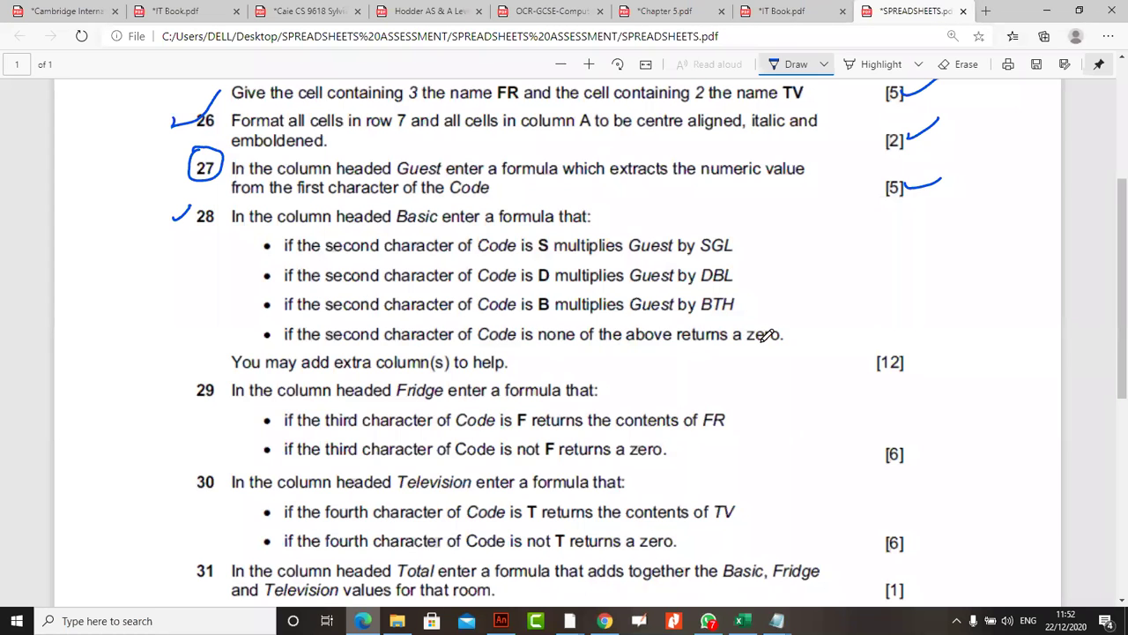
key(alt+Tab)
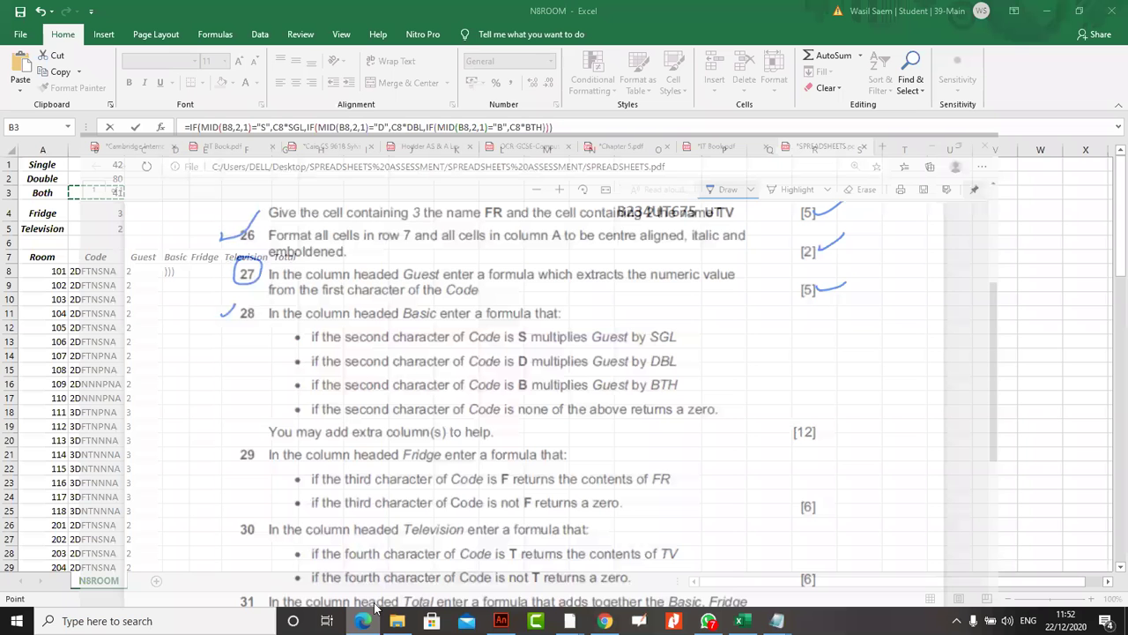
click(552, 127)
text(,)
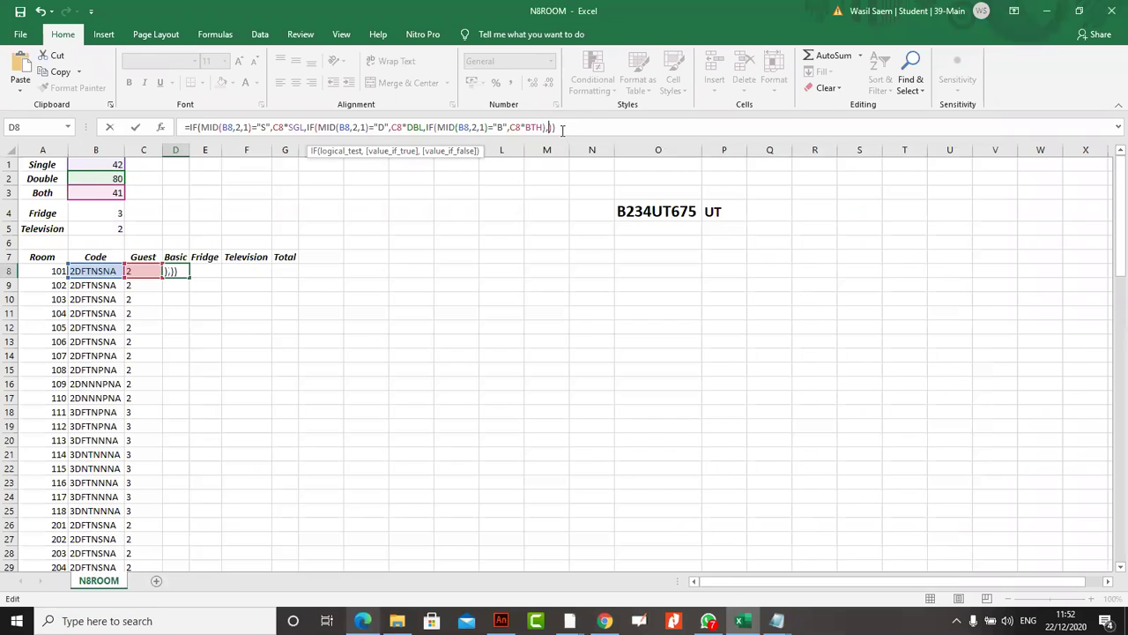
text(0)
key(Return)
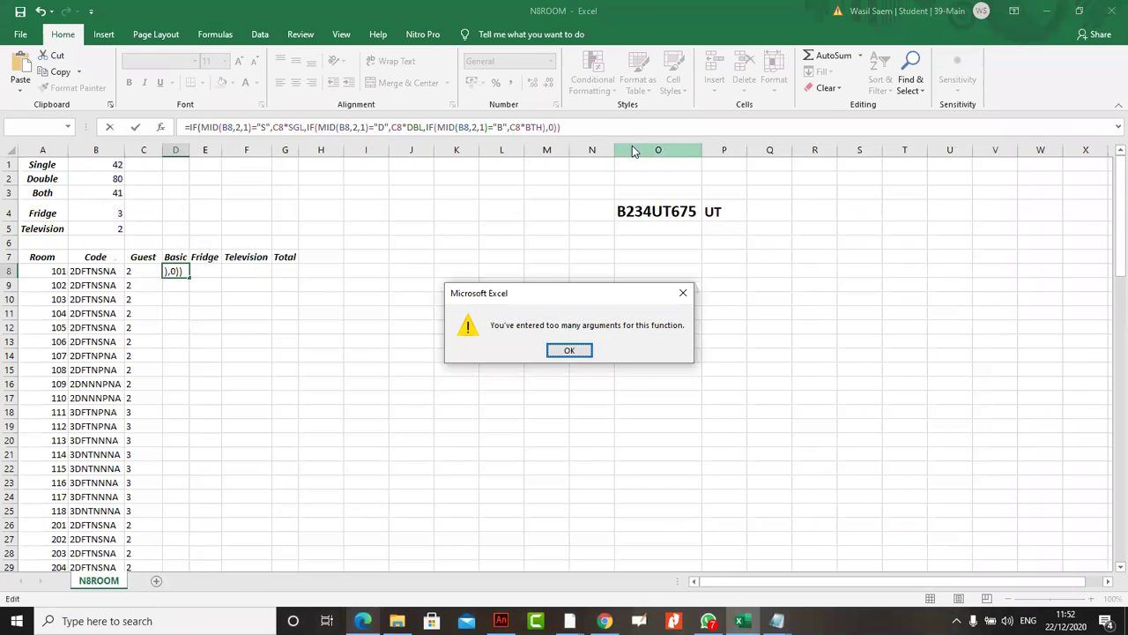
click(574, 349)
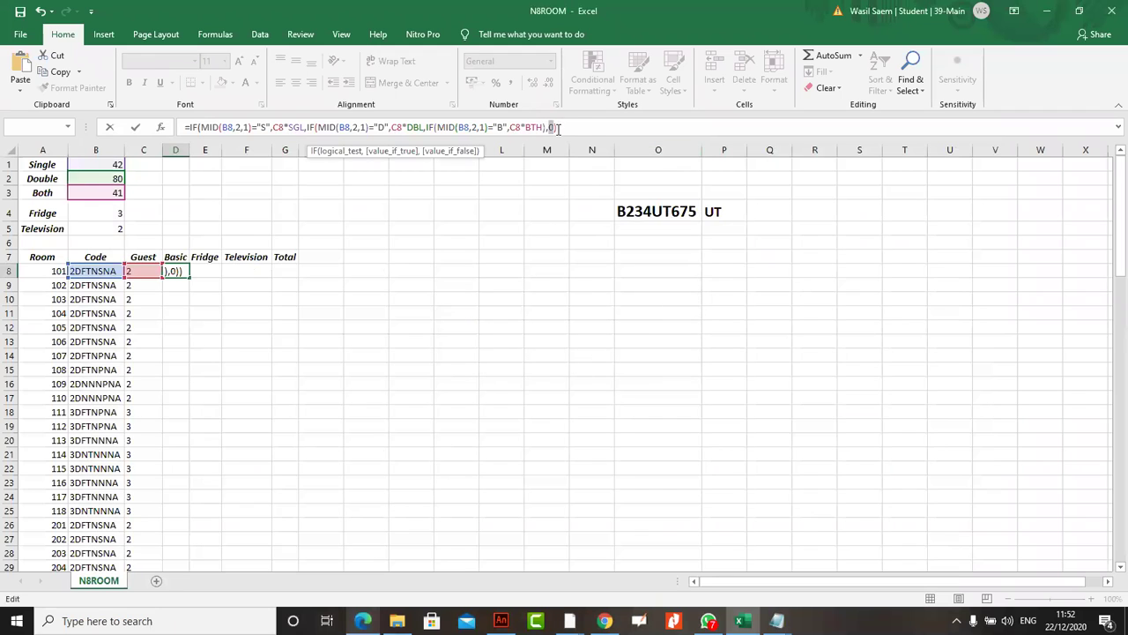
key(BackSpace)
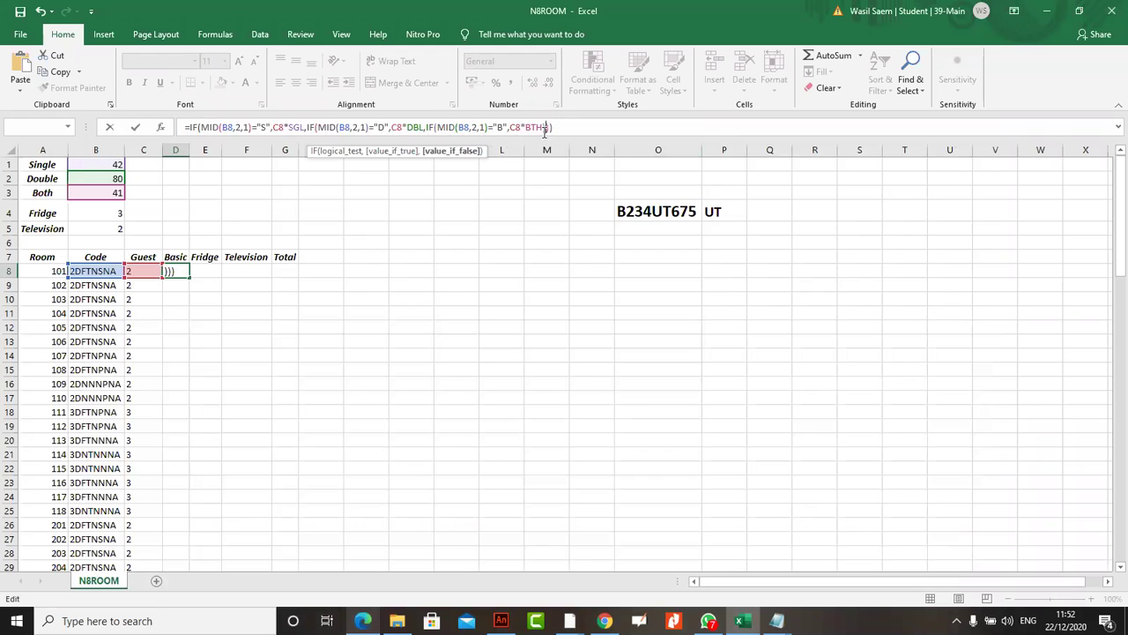
- Add 0 as the third IF's false value in D8, fill the formula down the Basic column, and check the rows
click(544, 128)
text(,0)
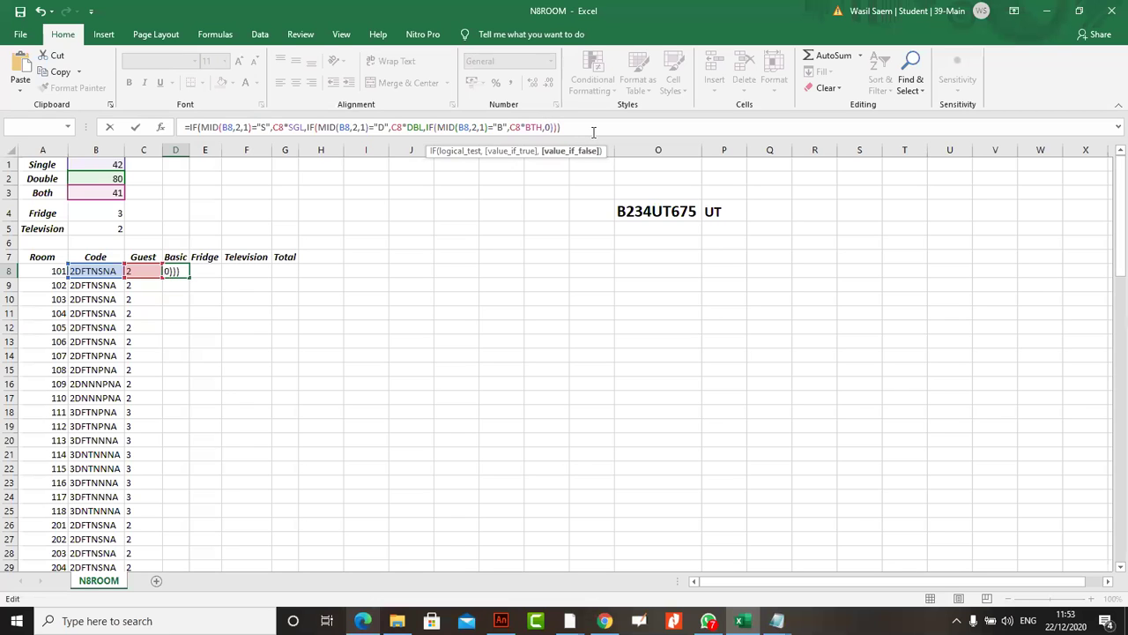
key(Return)
click(183, 273)
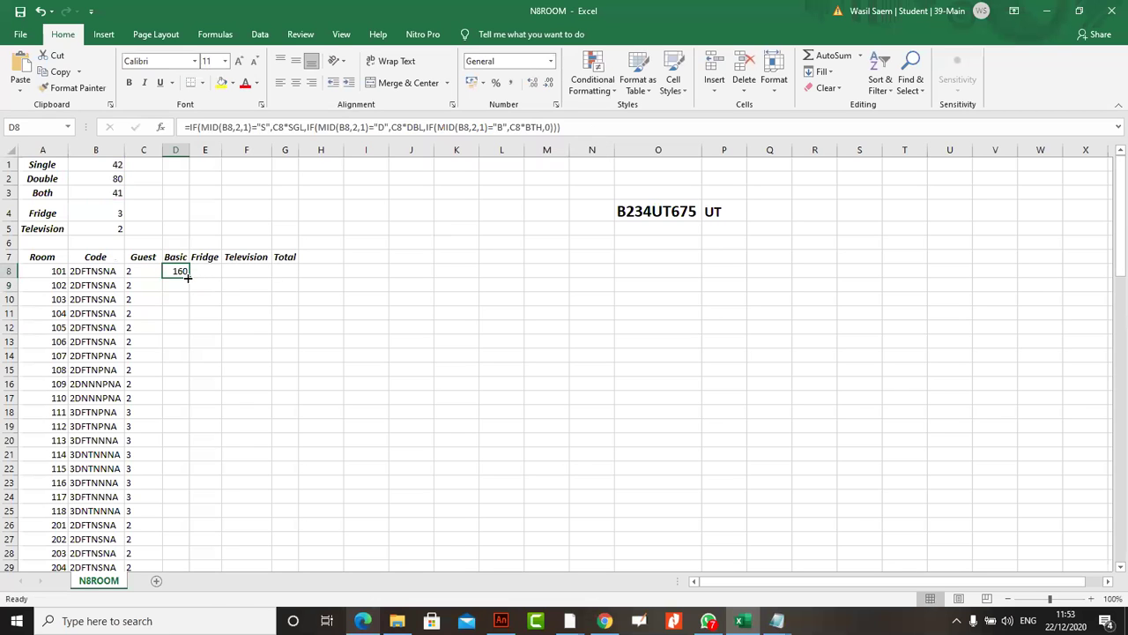
double_click(187, 277)
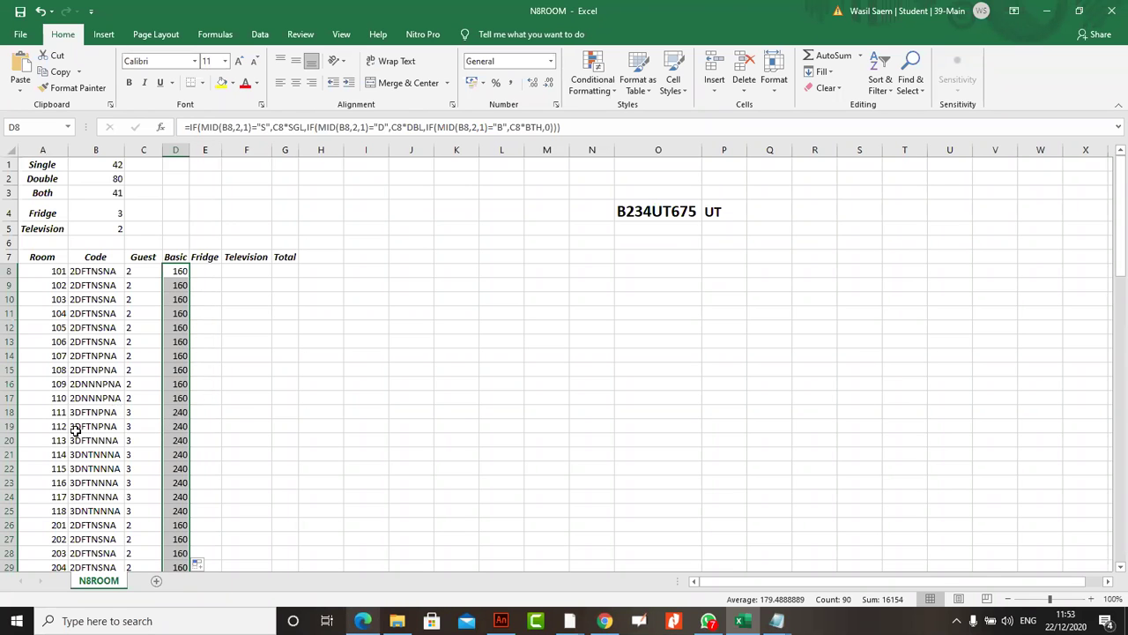
scroll(84, 493, down, 11)
scroll(97, 498, up, 11)
- Copy the full text of the nested IF formula from cell D8
click(180, 271)
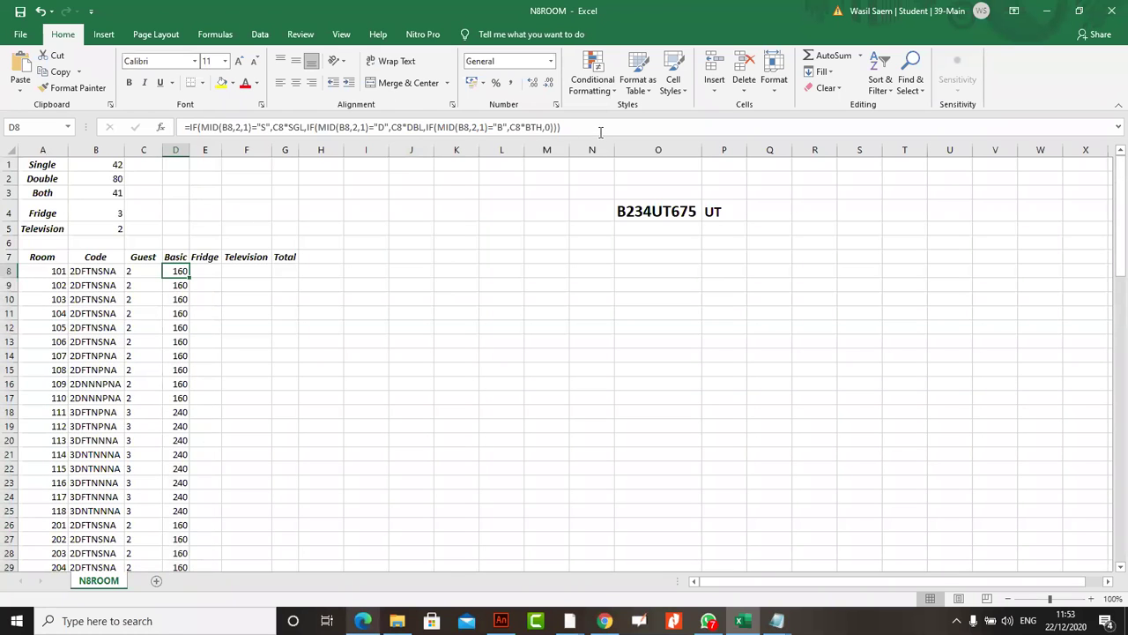
click(602, 126)
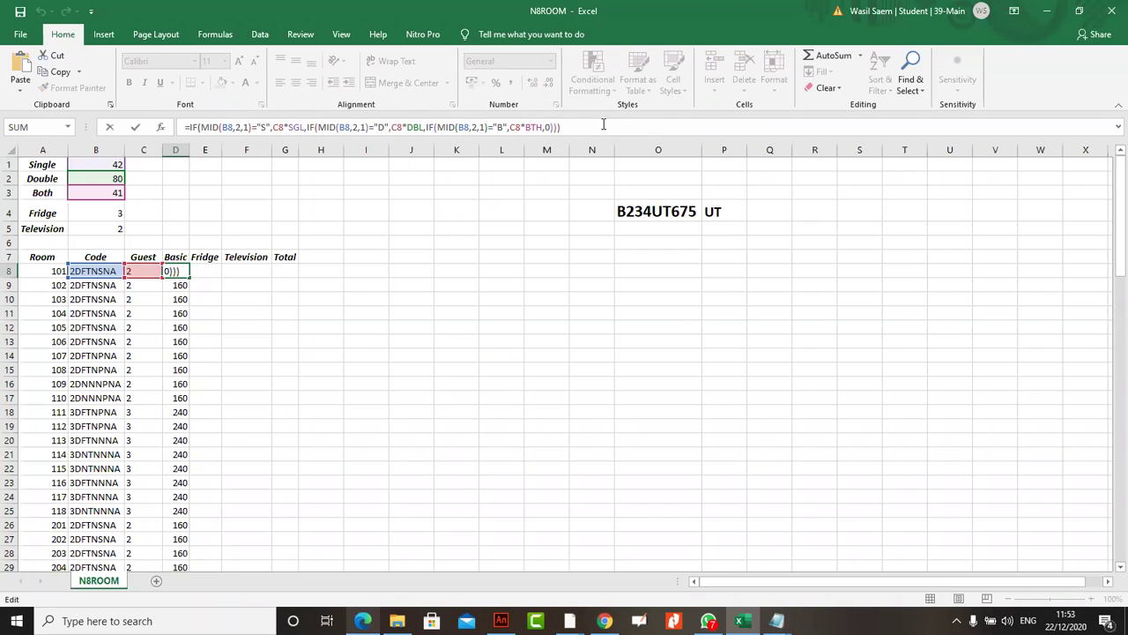
drag(603, 126, 170, 141)
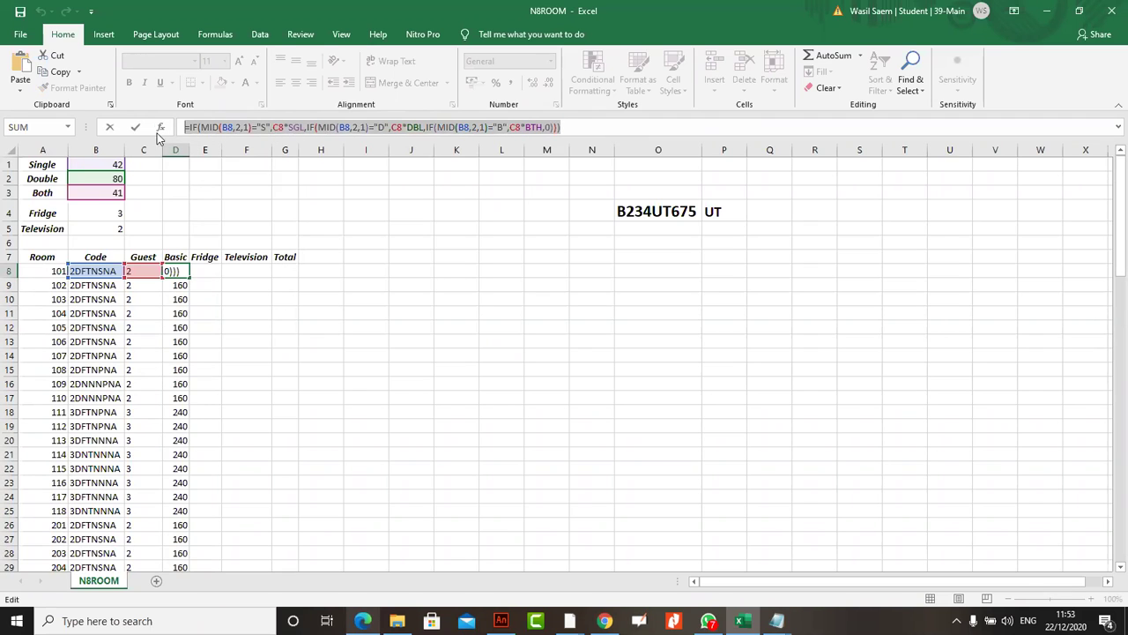
click(134, 129)
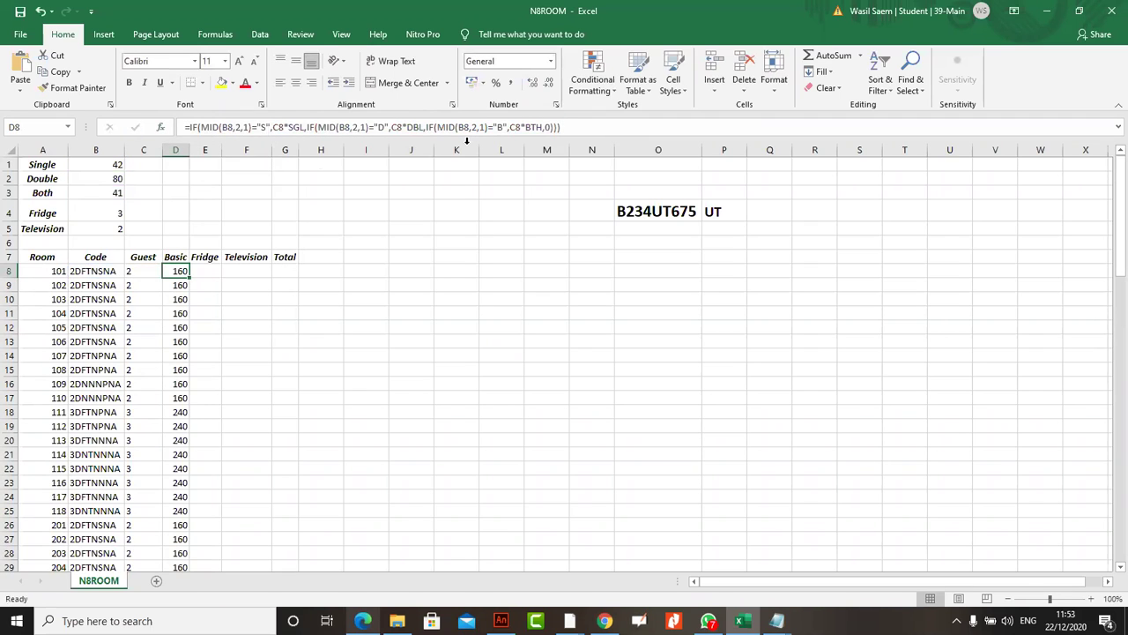
drag(579, 125, 231, 246)
key(ctrl+c)
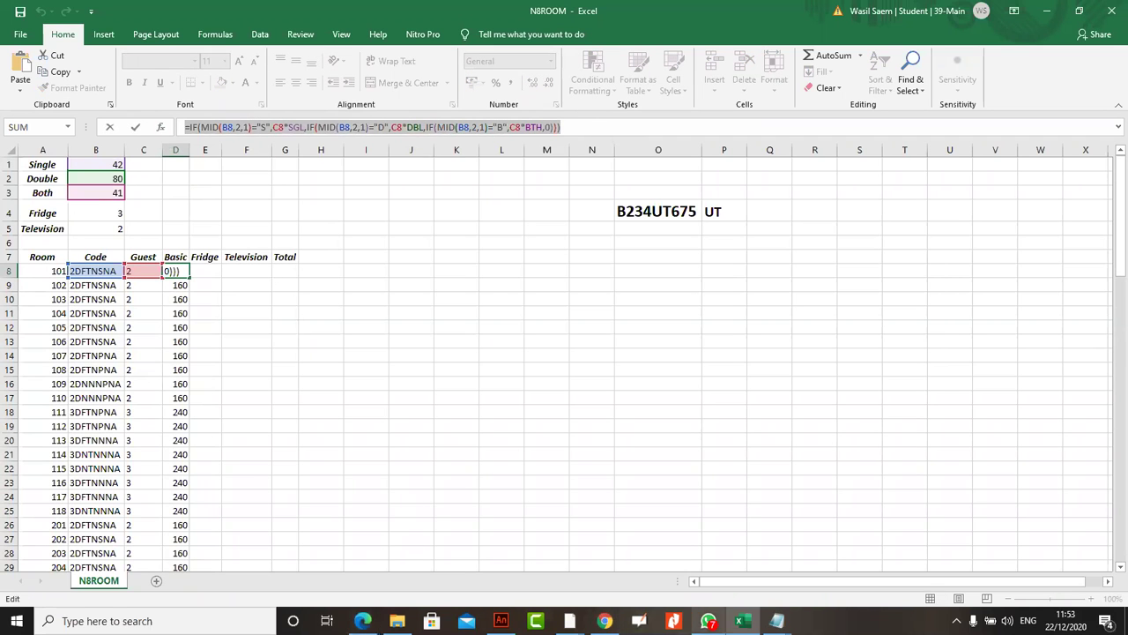
- Switch to WhatsApp, send the copied formula to the 10C LGS Paragon group, and minimise the chat window
click(708, 621)
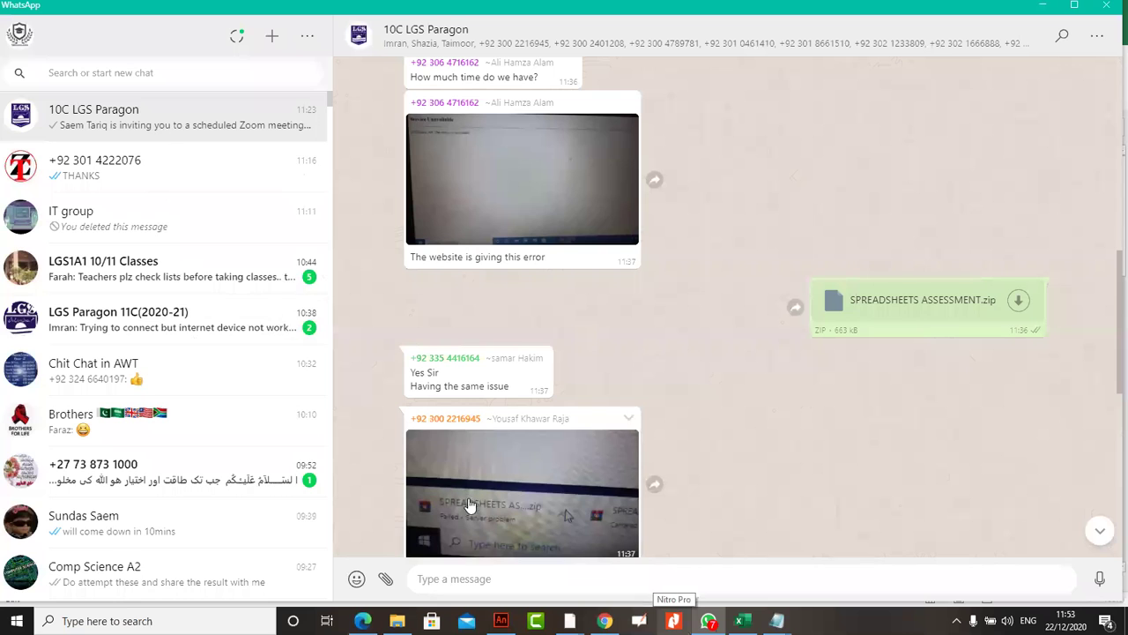
key(ctrl+v)
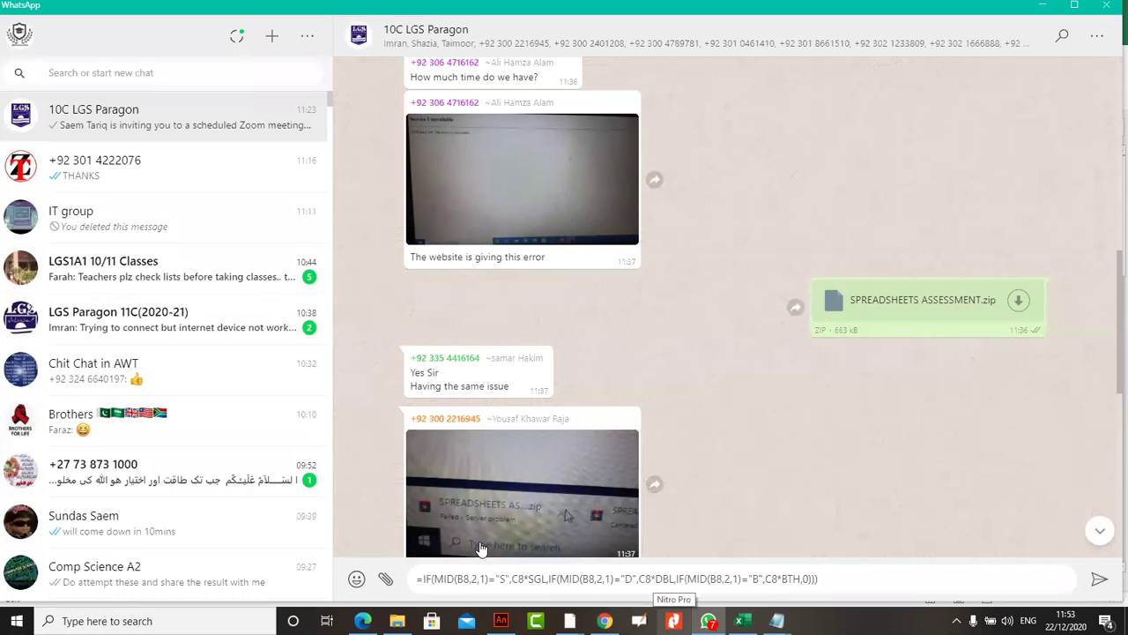
key(Return)
click(1043, 5)
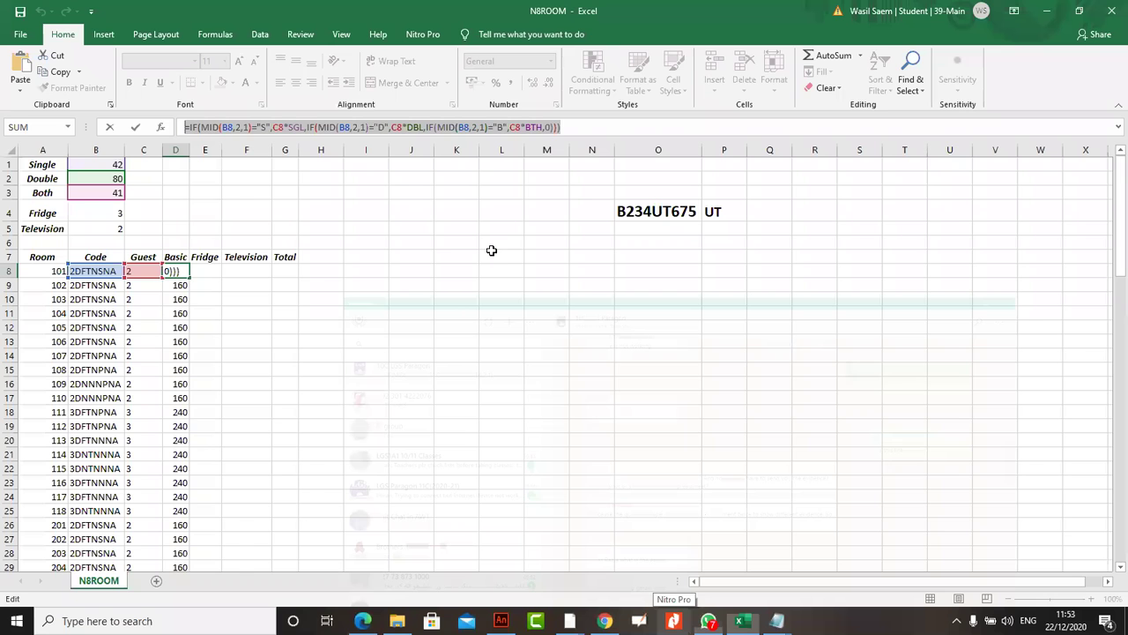
- Switch to SPREADSHEETS.pdf in Edge, circle question number 28, and circle and tick its [12] marks with the pen
click(363, 620)
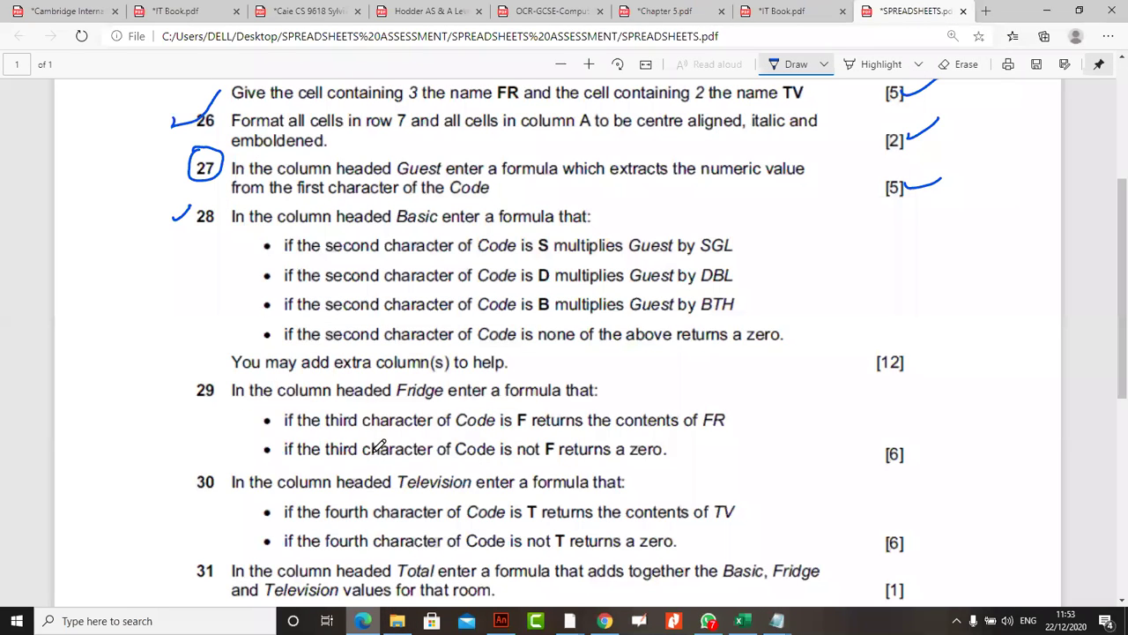
drag(235, 216, 216, 199)
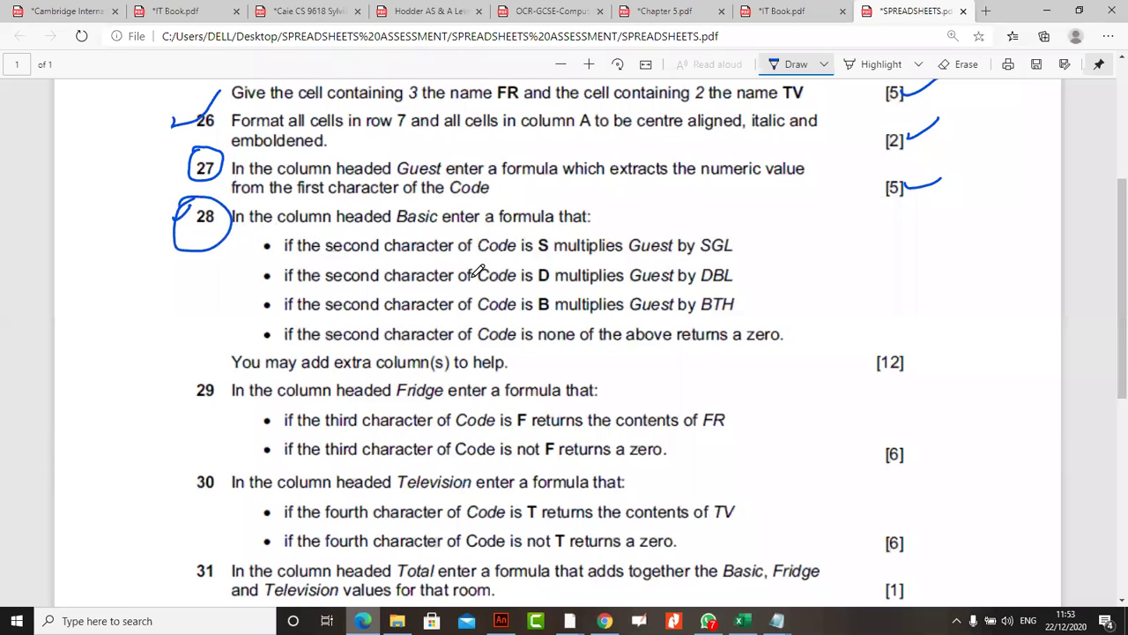
mouse_move(878, 325)
mouse_down()
mouse_move(937, 348)
mouse_move(874, 328)
mouse_move(944, 320)
mouse_move(1010, 284)
mouse_up()
scroll(673, 405, down, 3)
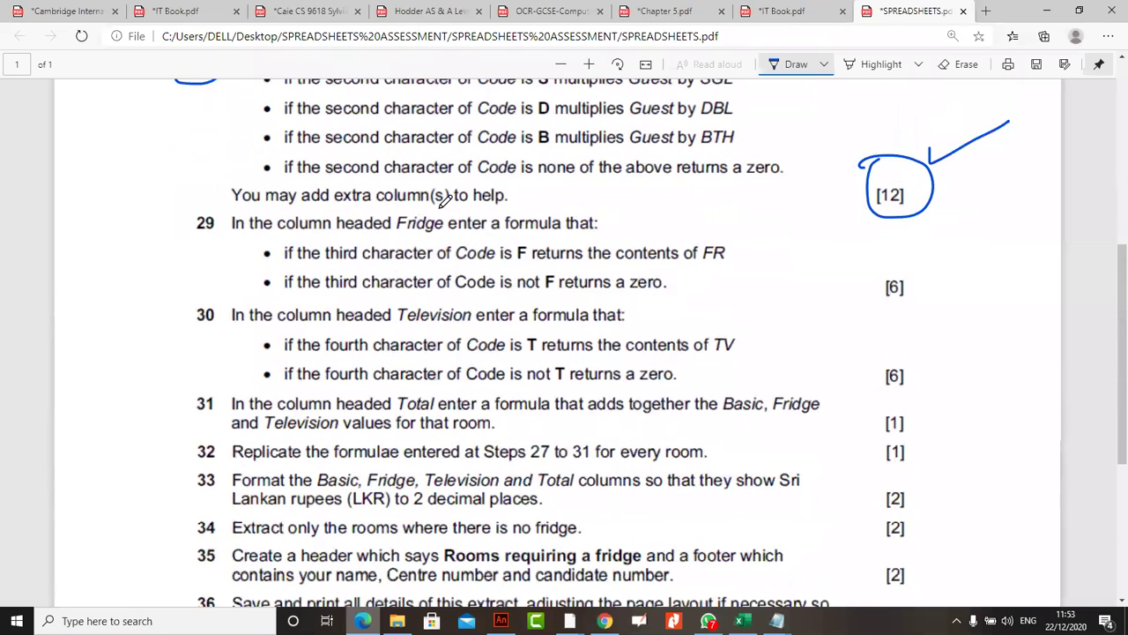
- With the pen, tick the end of question 28 and question 29's FR condition, and switch to the N8ROOM workbook in Excel
drag(501, 199, 545, 182)
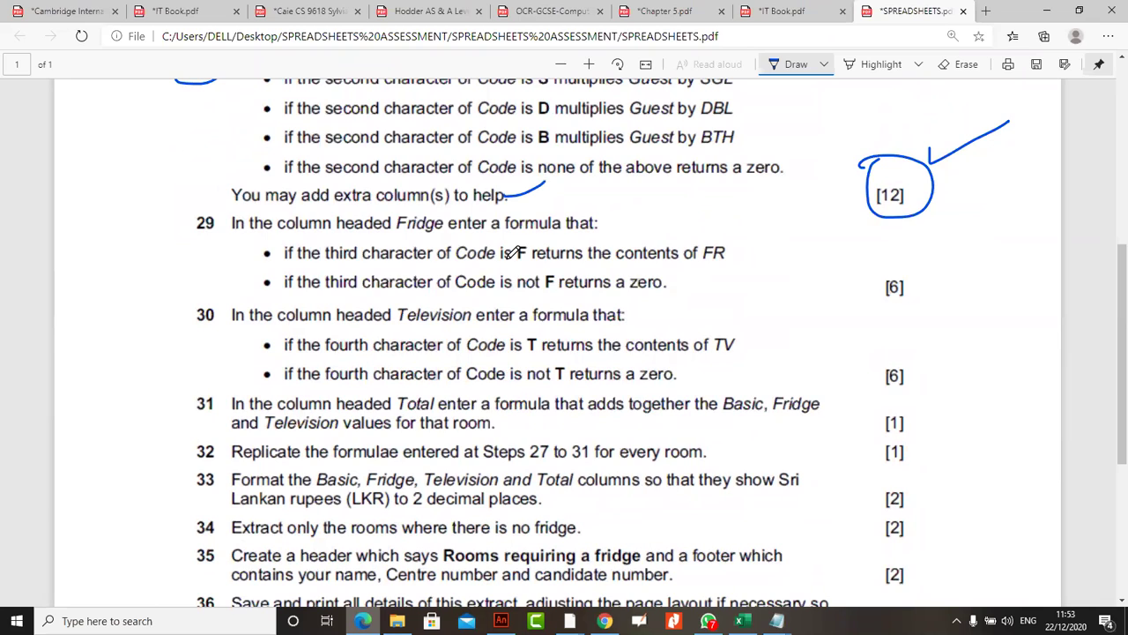
drag(731, 245, 766, 238)
click(742, 621)
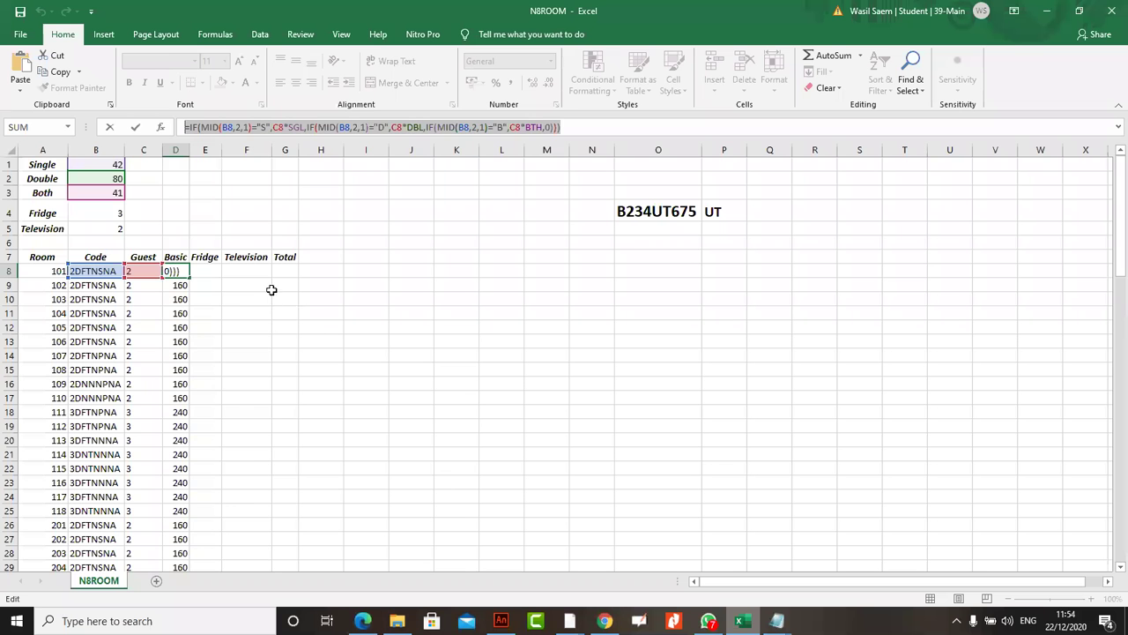
text(=)
click(205, 271)
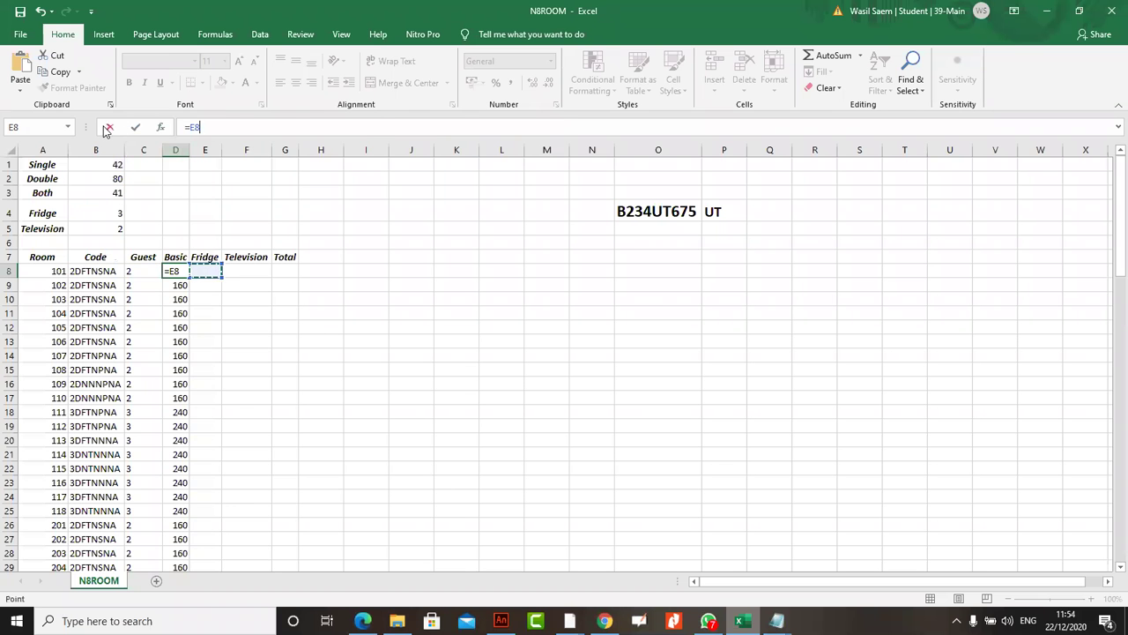
click(107, 128)
- Start an IF formula in E8 under Fridge with MID(B8,3,1) as its test, extracting the third character of Code
click(207, 271)
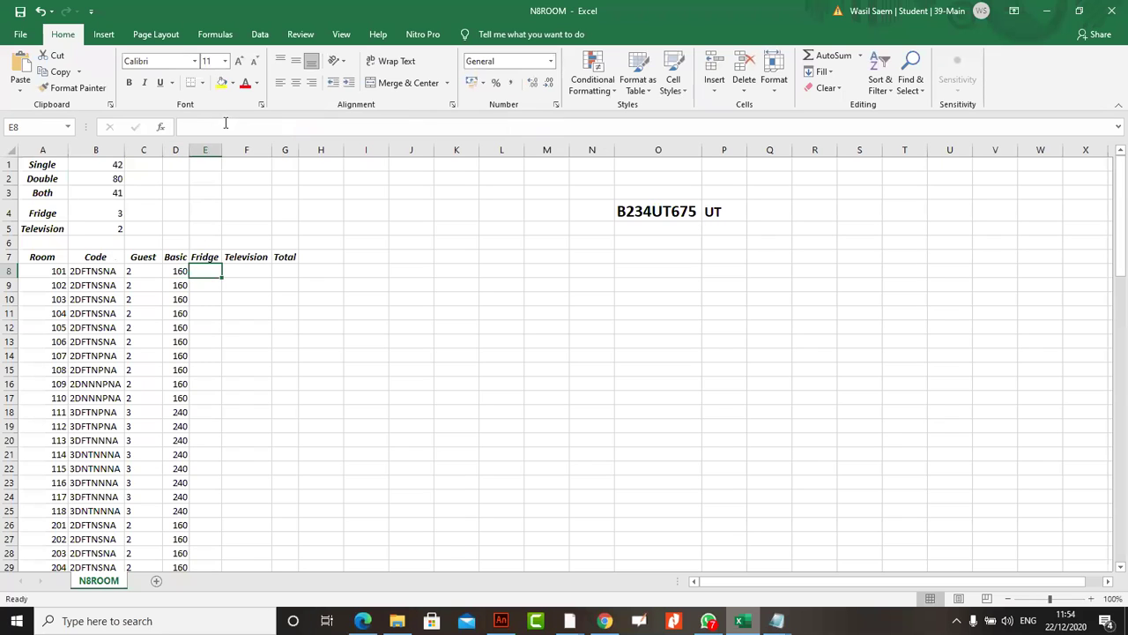
click(226, 123)
text(=)
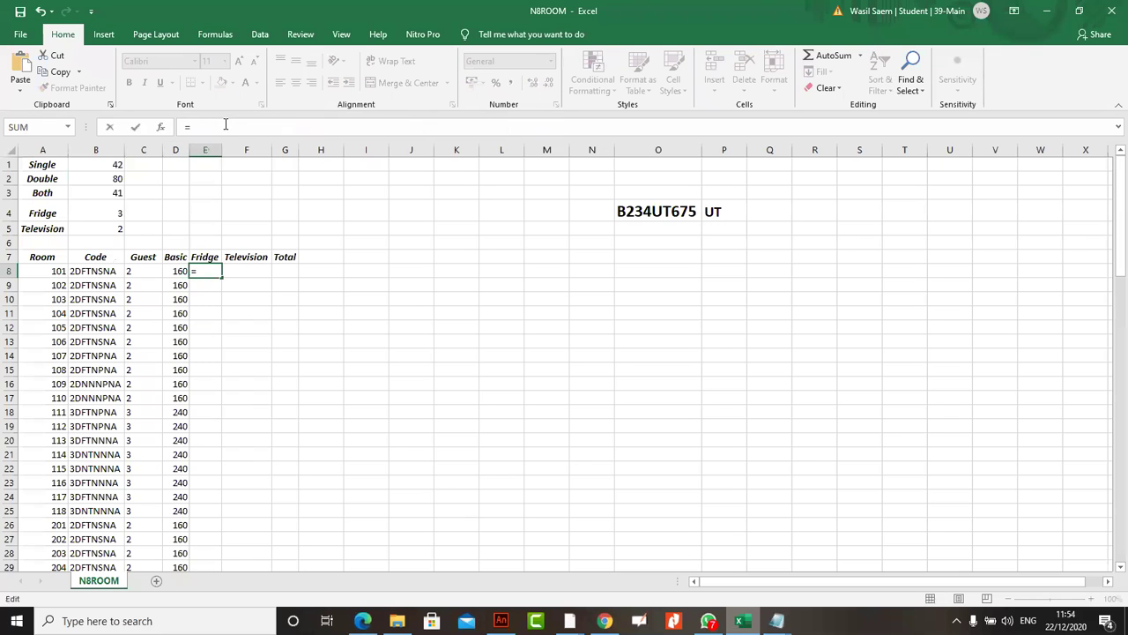
text(IF()
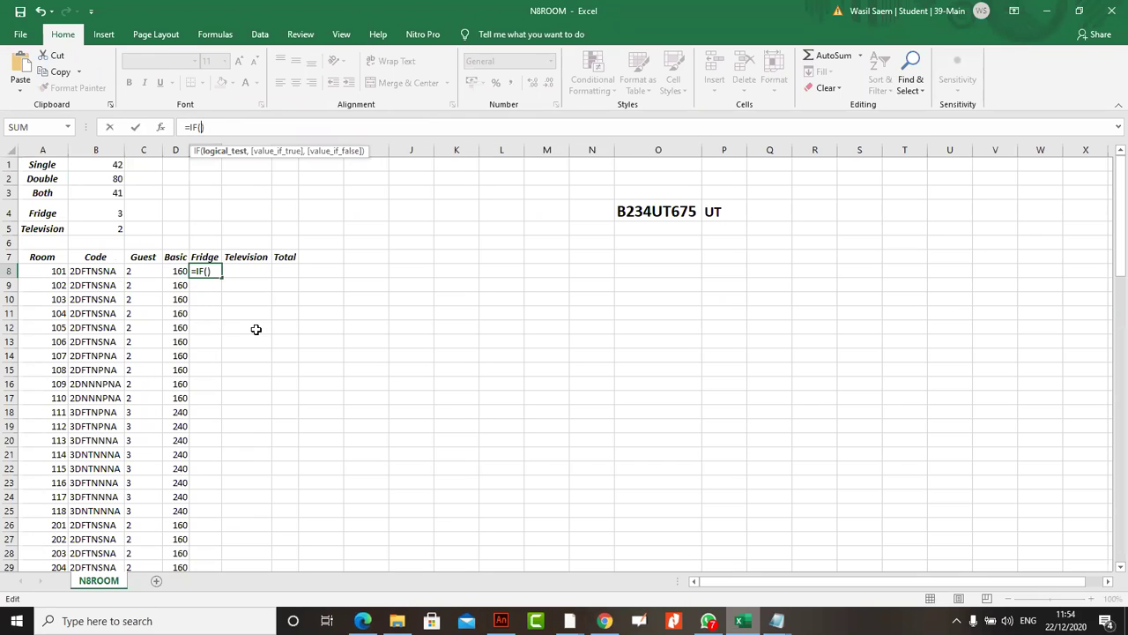
text(MID)
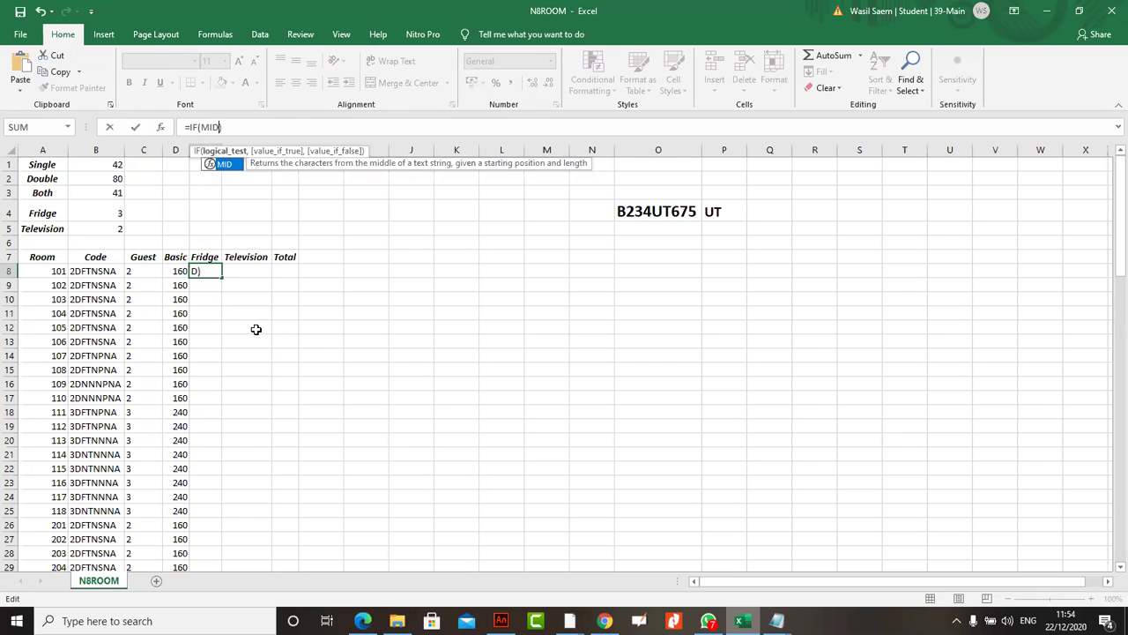
text(())
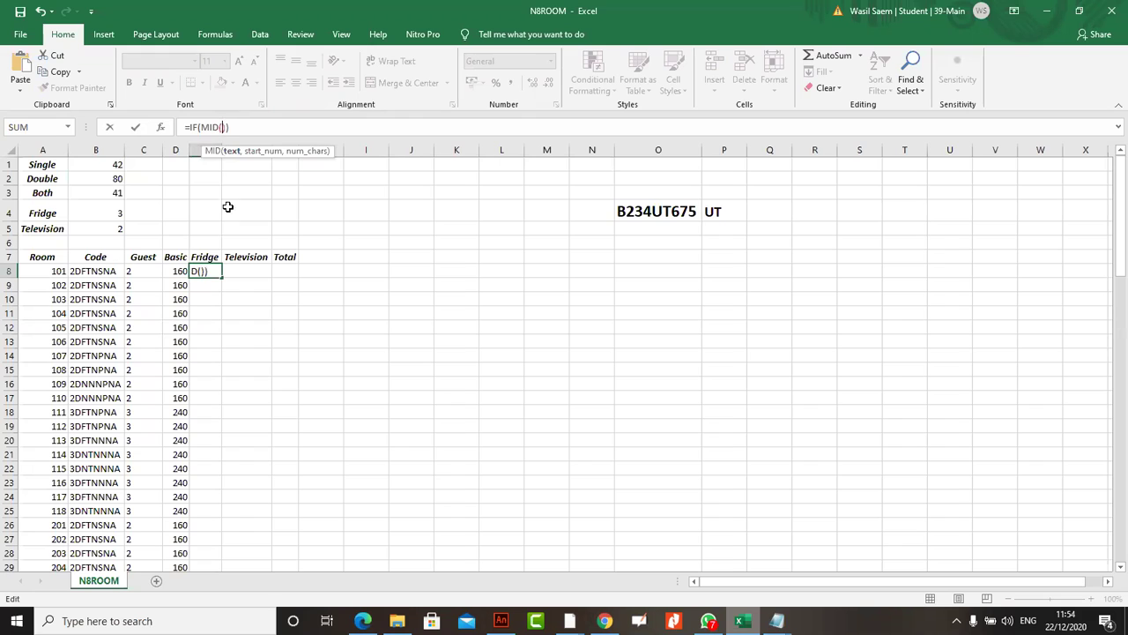
click(95, 273)
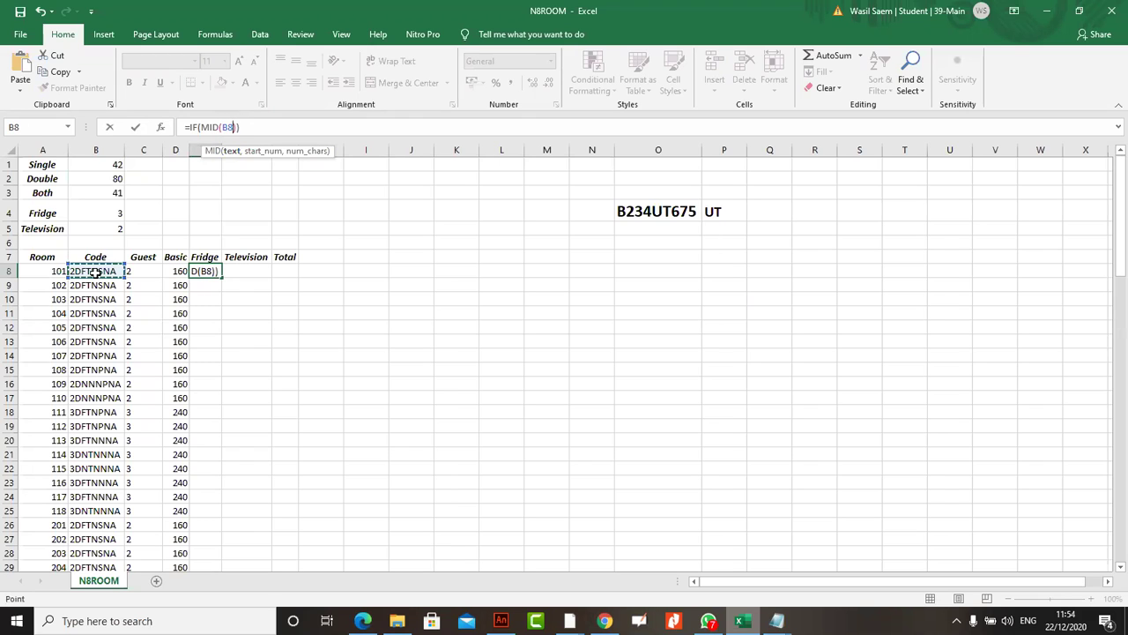
text(,3,1)
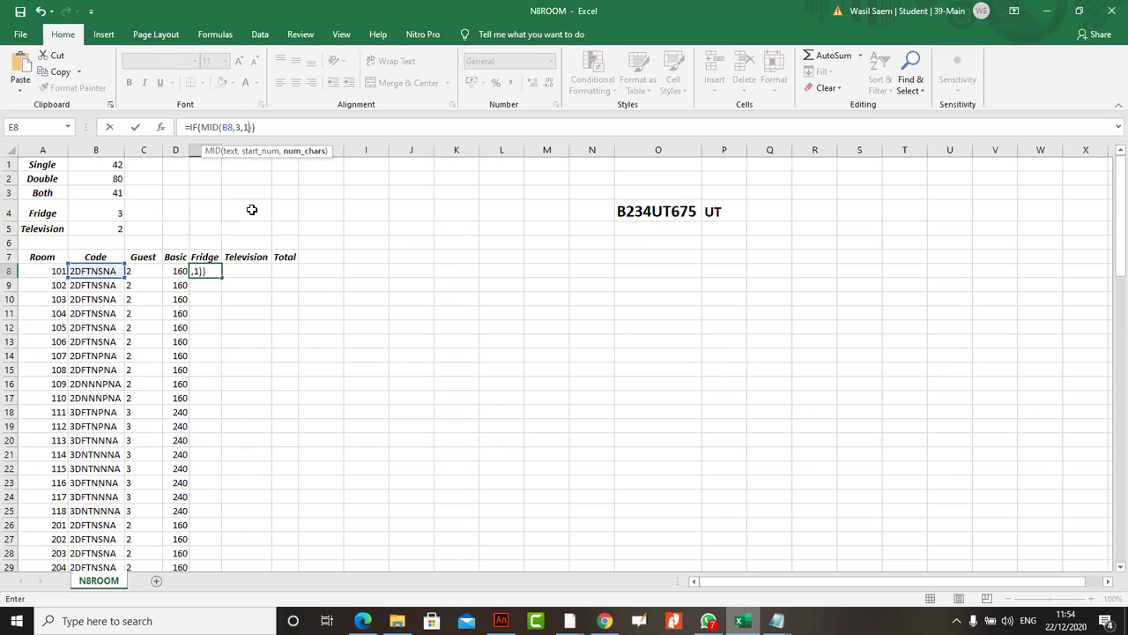
- Complete the logical test in E8 by comparing the MID result with "F", and consult question 29 in the PDF
click(251, 127)
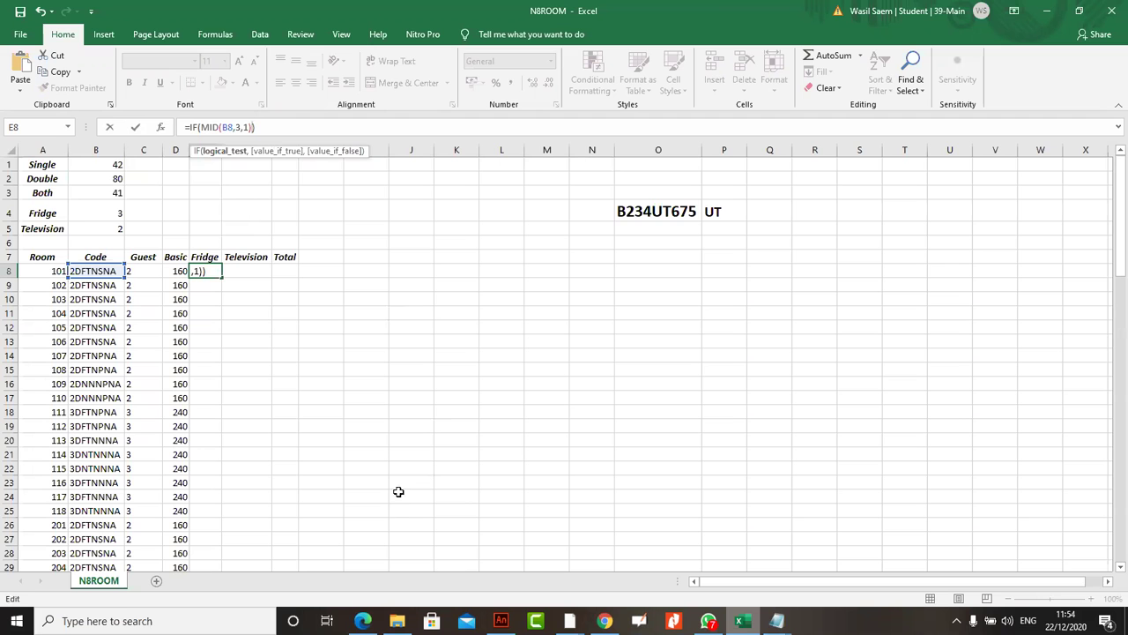
click(362, 620)
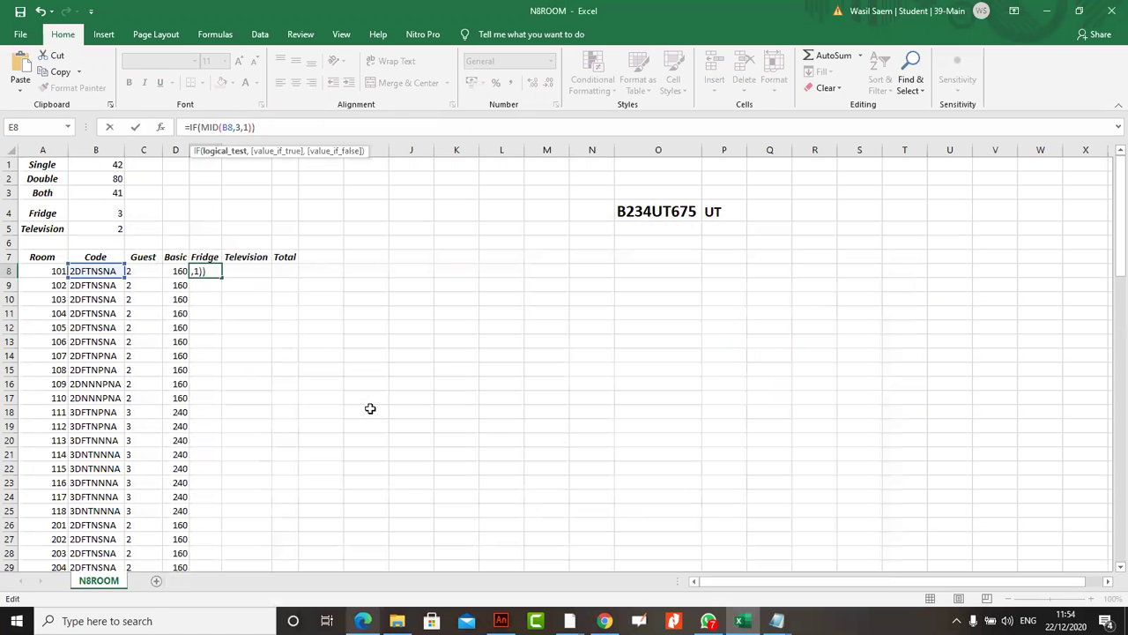
text("F)
text(,)
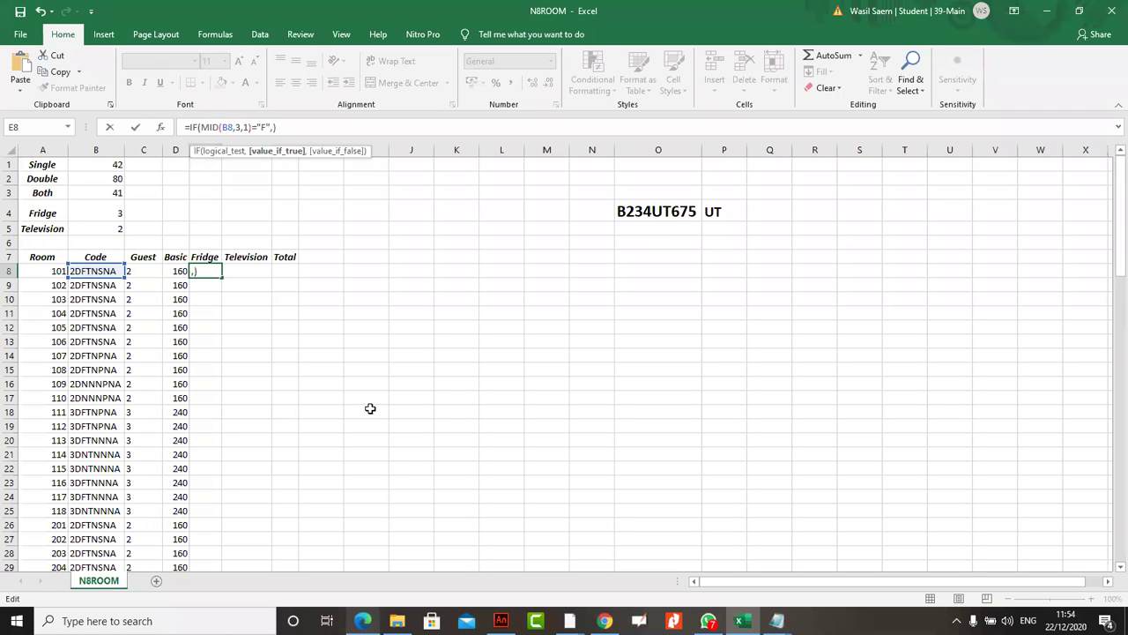
click(362, 626)
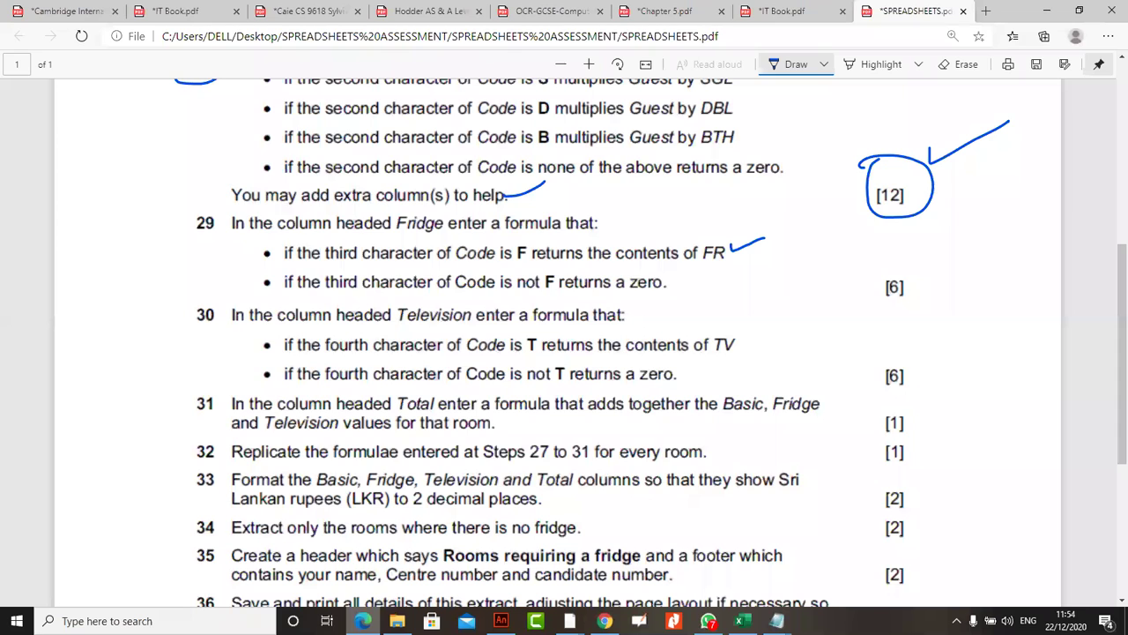
key(alt+Tab)
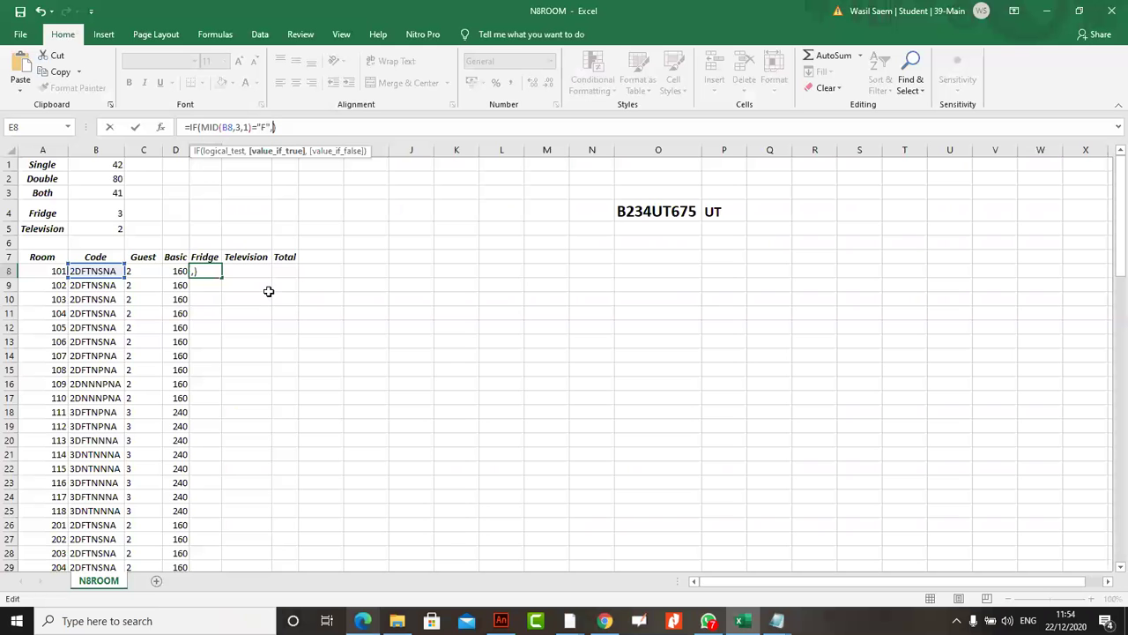
- Finish the E8 formula with the named cell FR as the true value and 0 as the false value
click(98, 164)
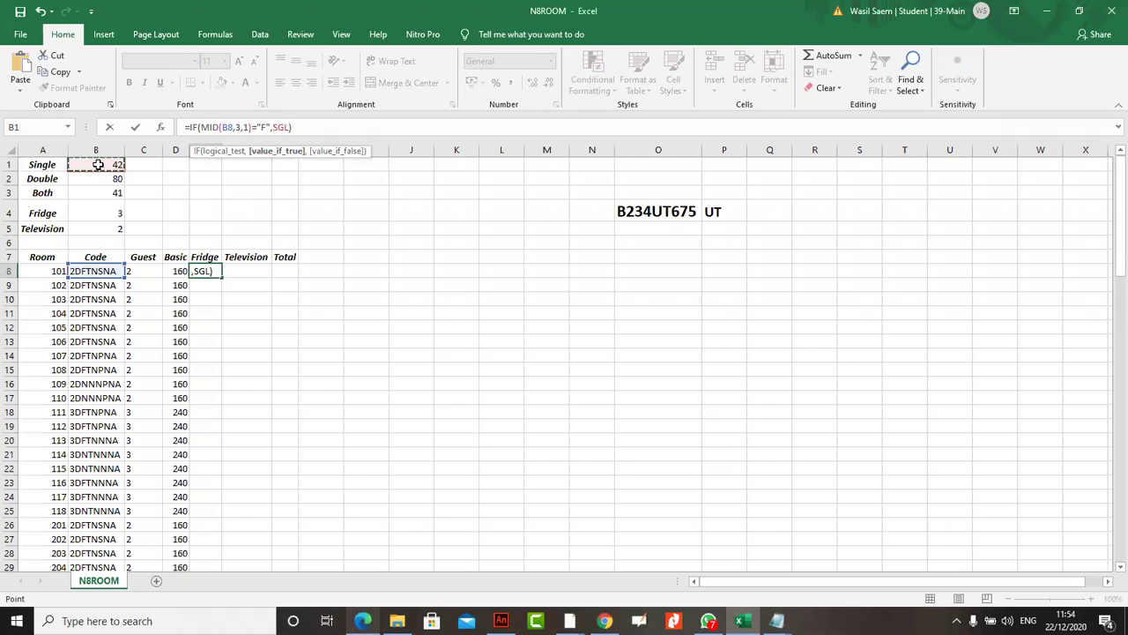
click(105, 211)
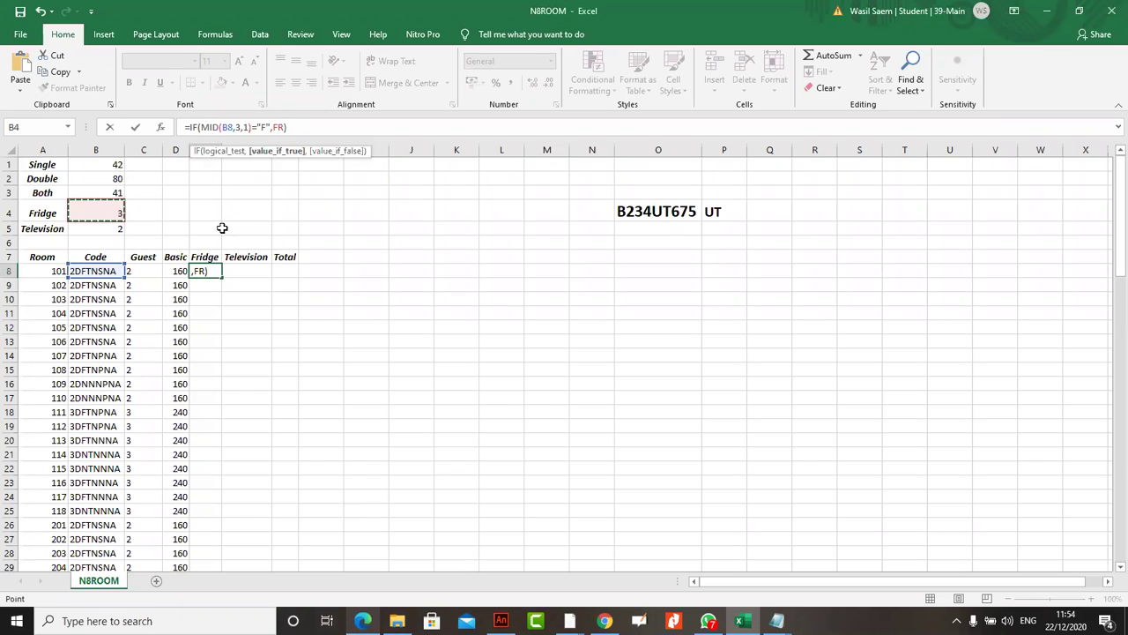
text(,)
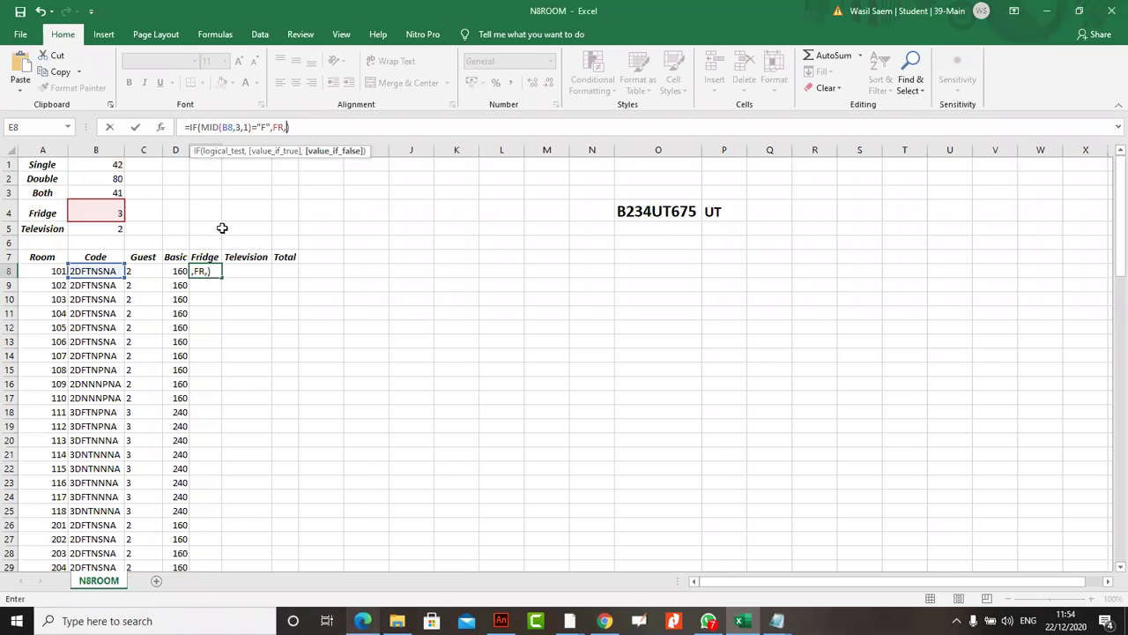
text(0)
key(Return)
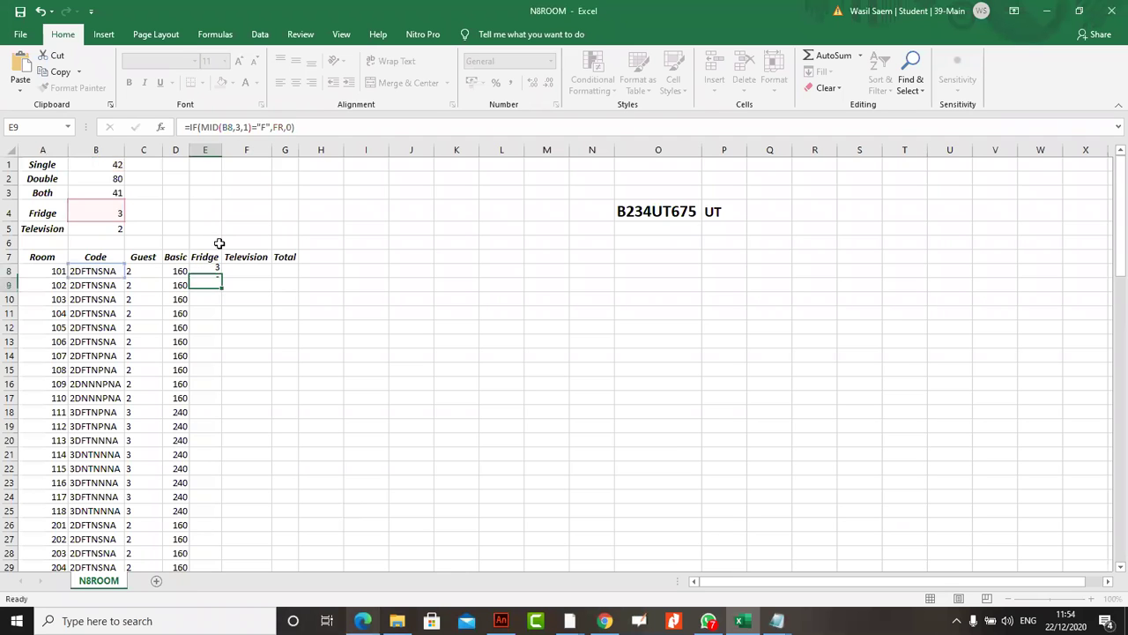
- Recheck question 29 in the PDF, fill the E8 formula down the Fridge column for every room, and reselect E8
key(alt+Tab)
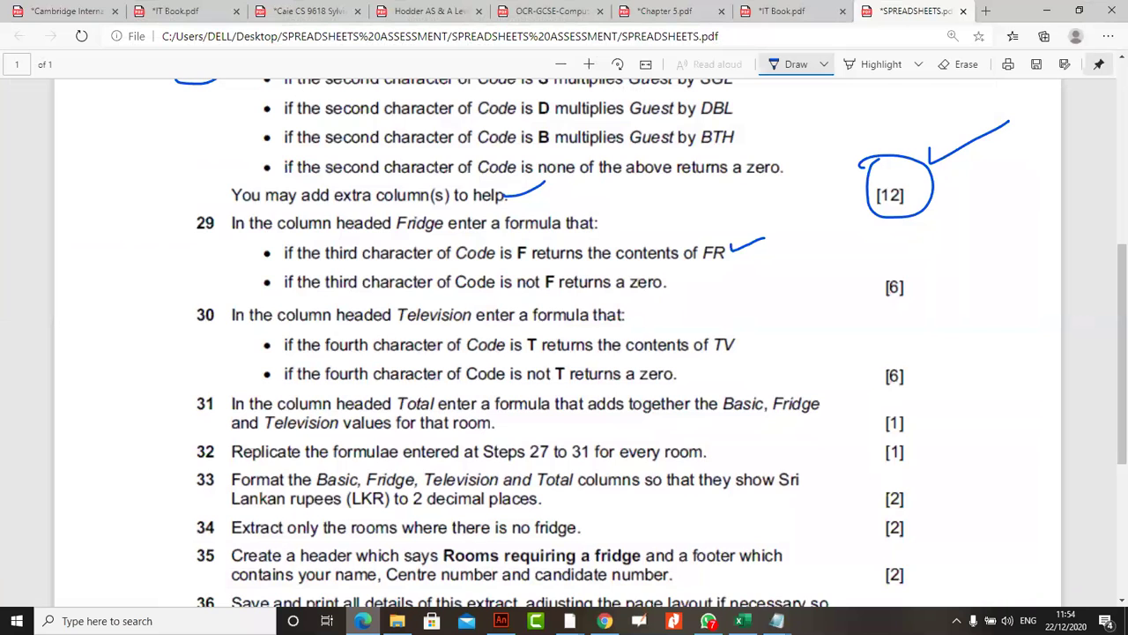
key(alt+Tab)
click(209, 271)
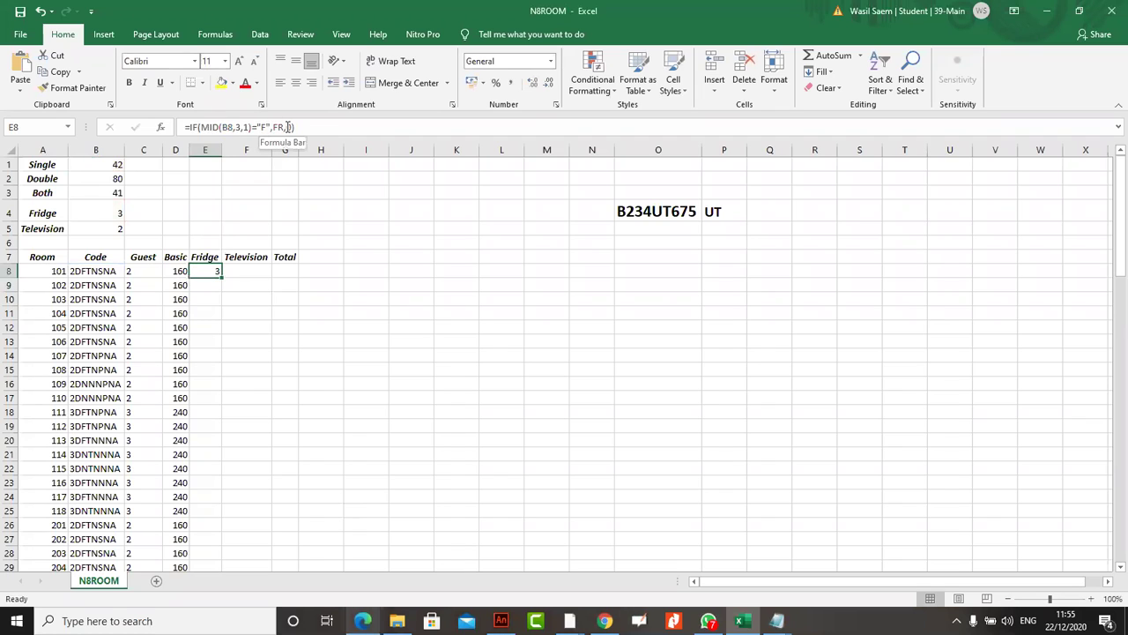
double_click(223, 278)
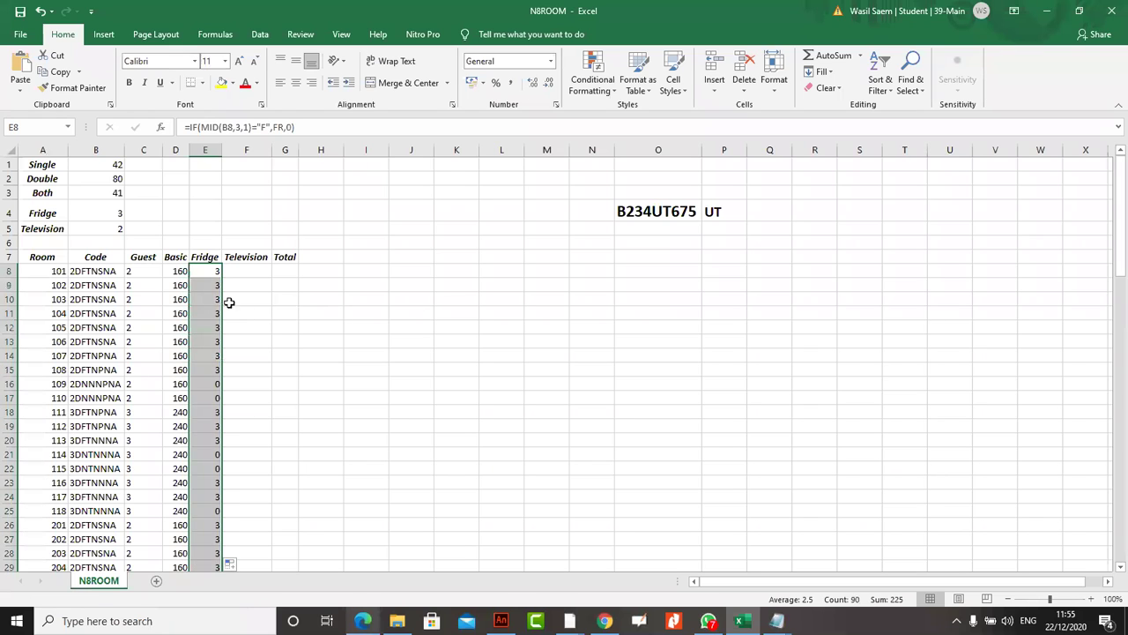
click(207, 274)
click(206, 274)
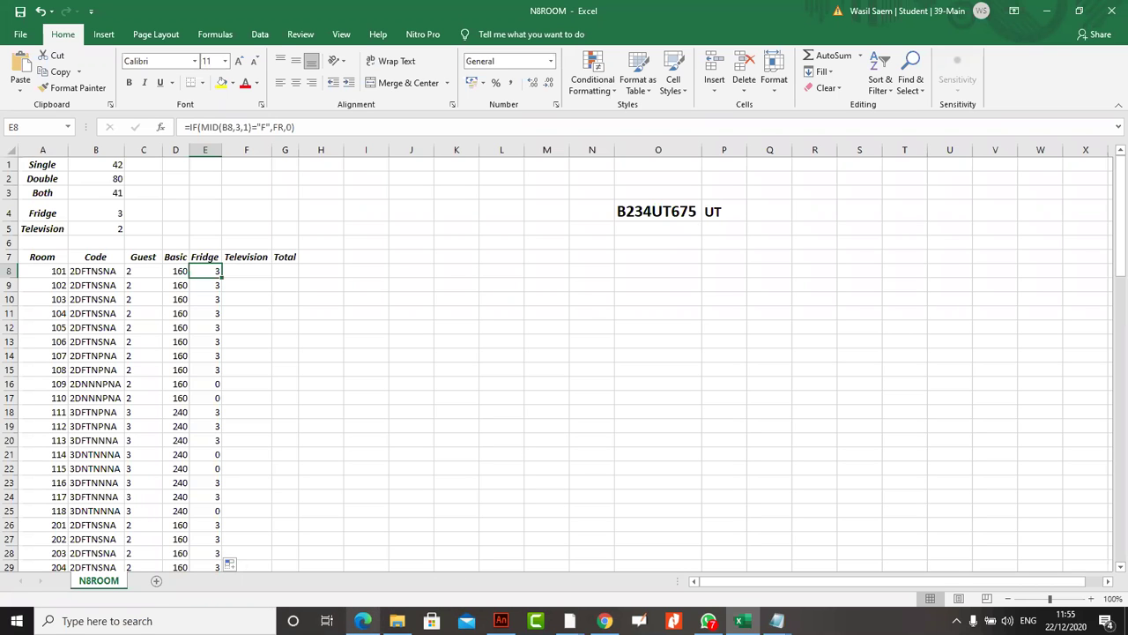
- Switch to SPREADSHEETS.pdf in Edge, and circle and tick question 29's [6] marks with the pen
key(alt+Tab)
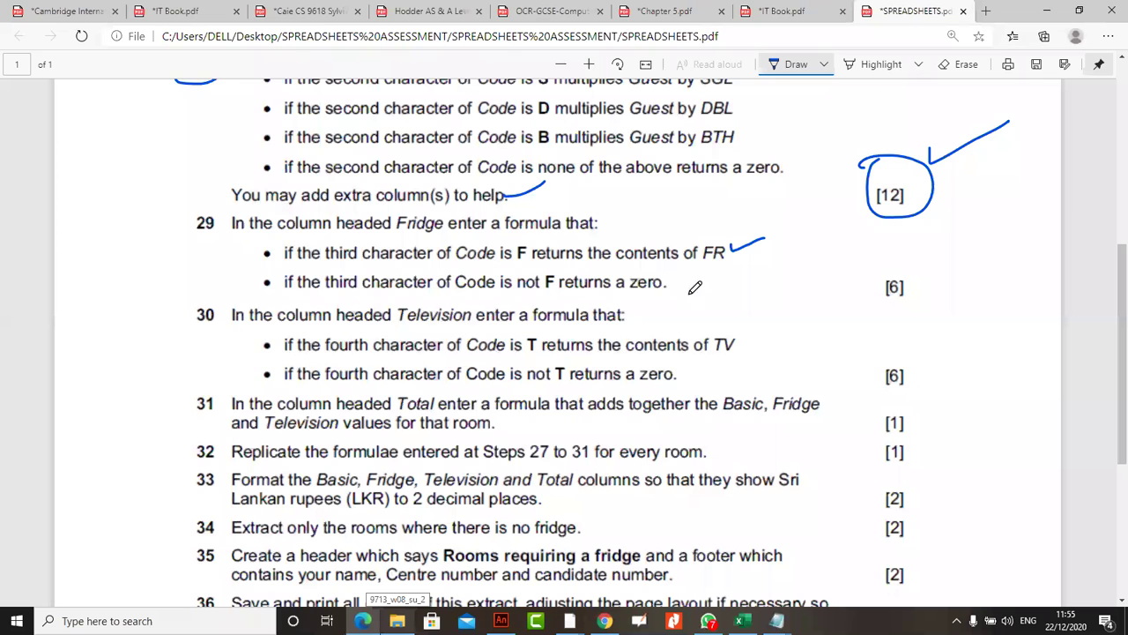
mouse_move(881, 256)
mouse_down()
mouse_move(902, 303)
mouse_move(935, 256)
mouse_move(1002, 228)
mouse_up()
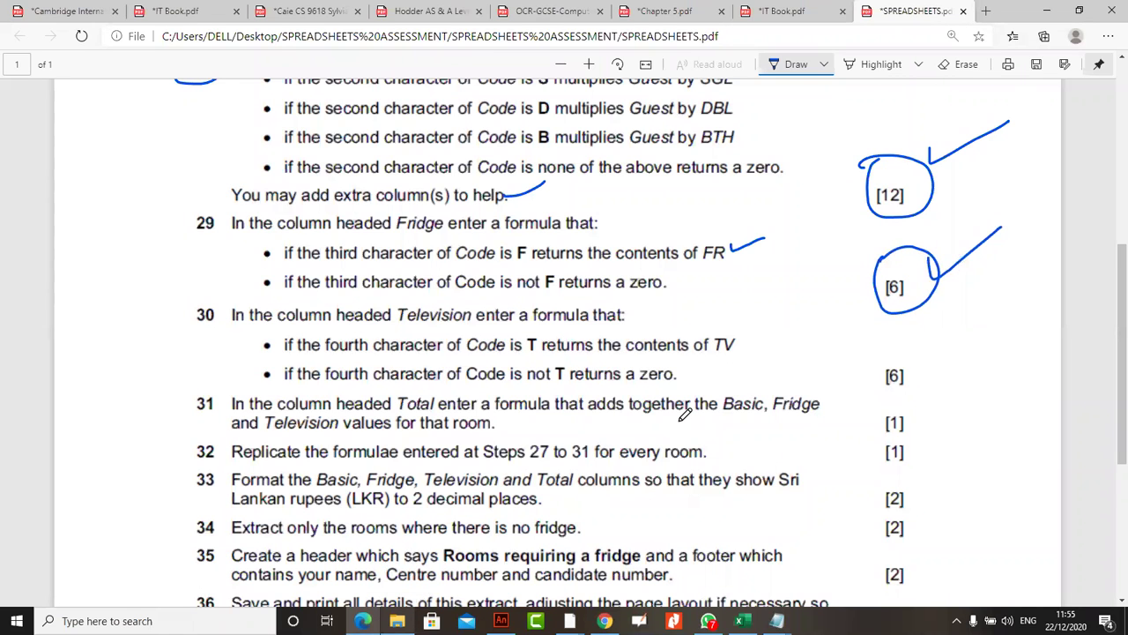
scroll(585, 391, down, 2)
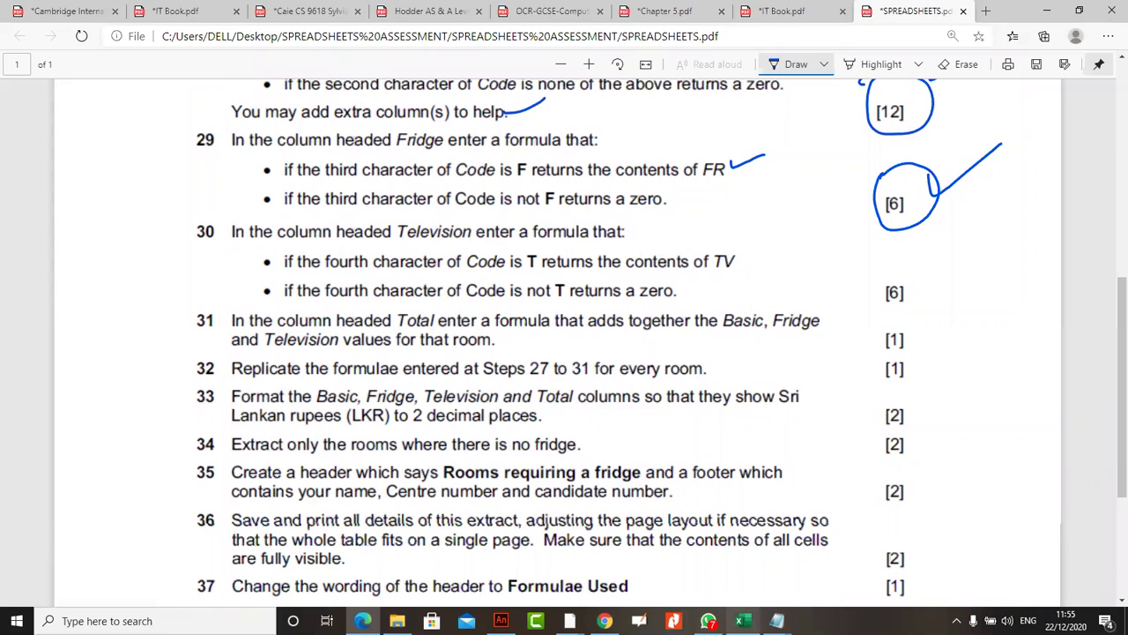
- In Excel, start an empty IF formula in F8 under Television, and consult question 30 in the PDF
click(743, 620)
click(243, 271)
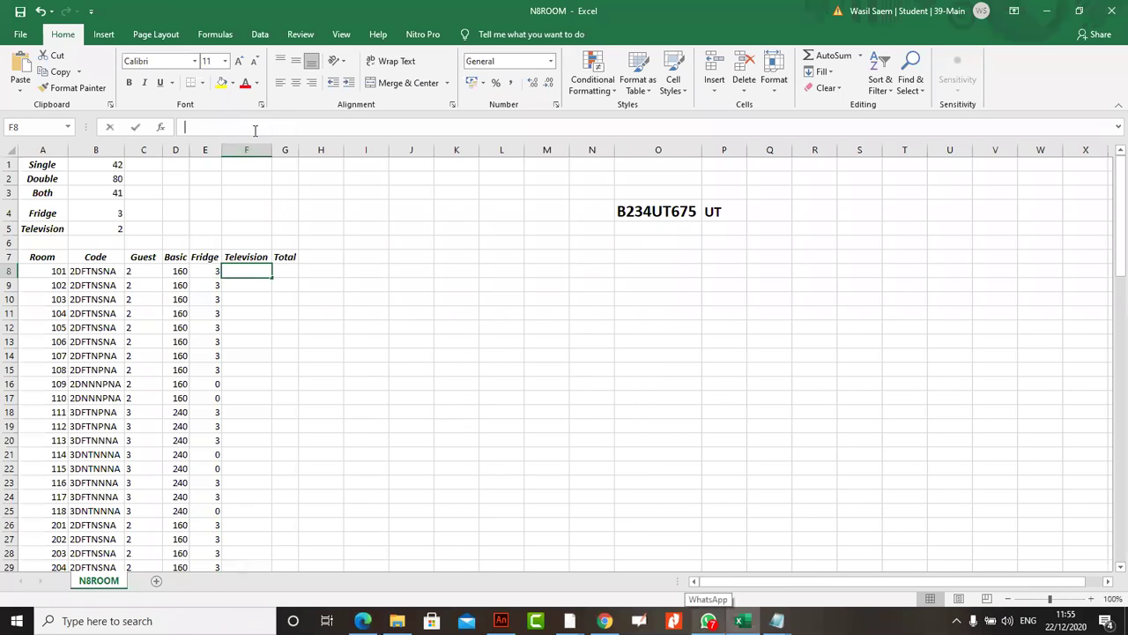
click(255, 131)
text(=IF)
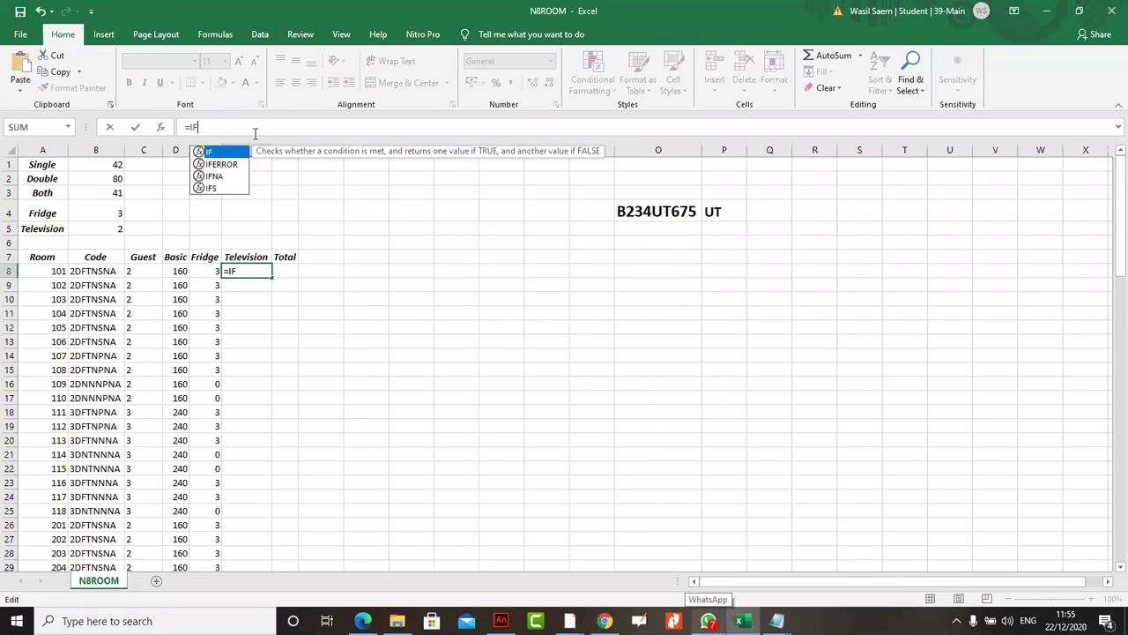
text(())
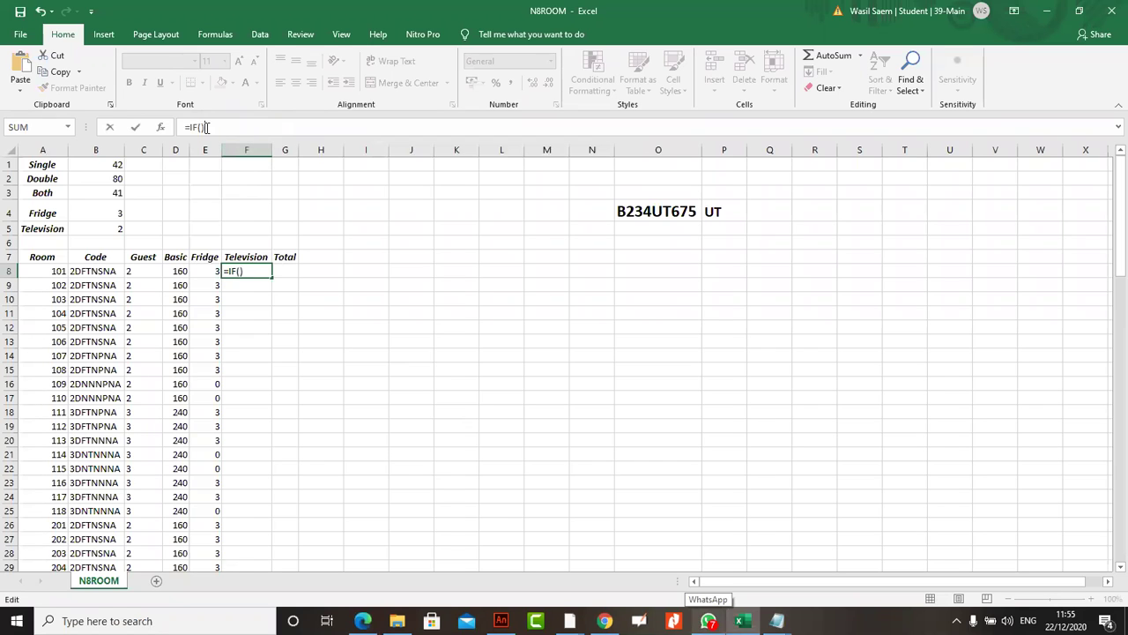
key(Left)
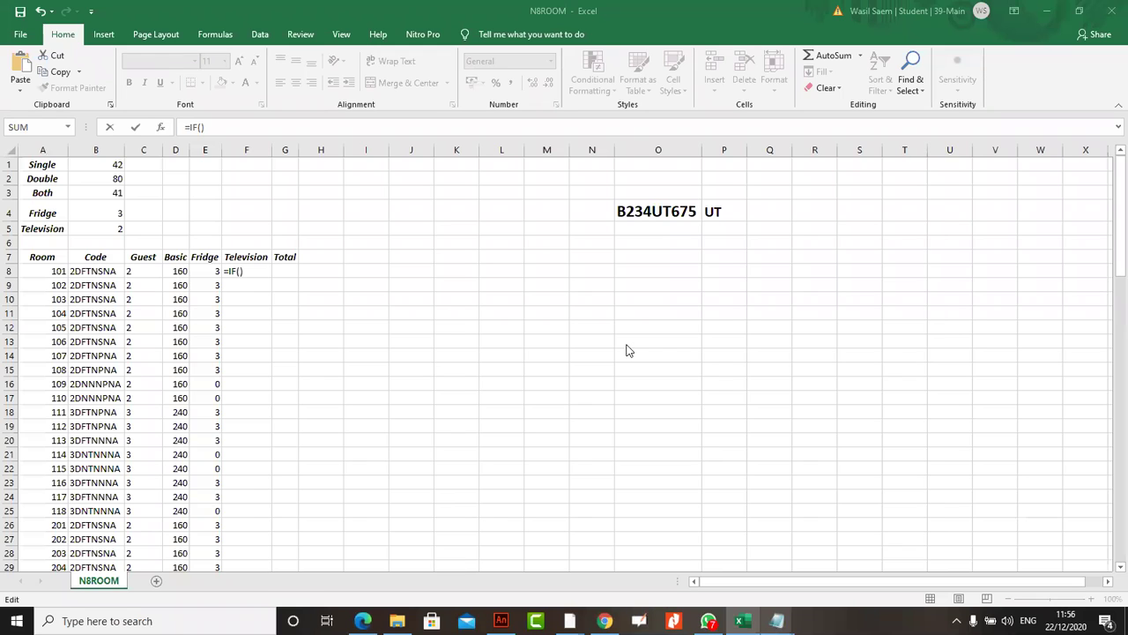
click(239, 271)
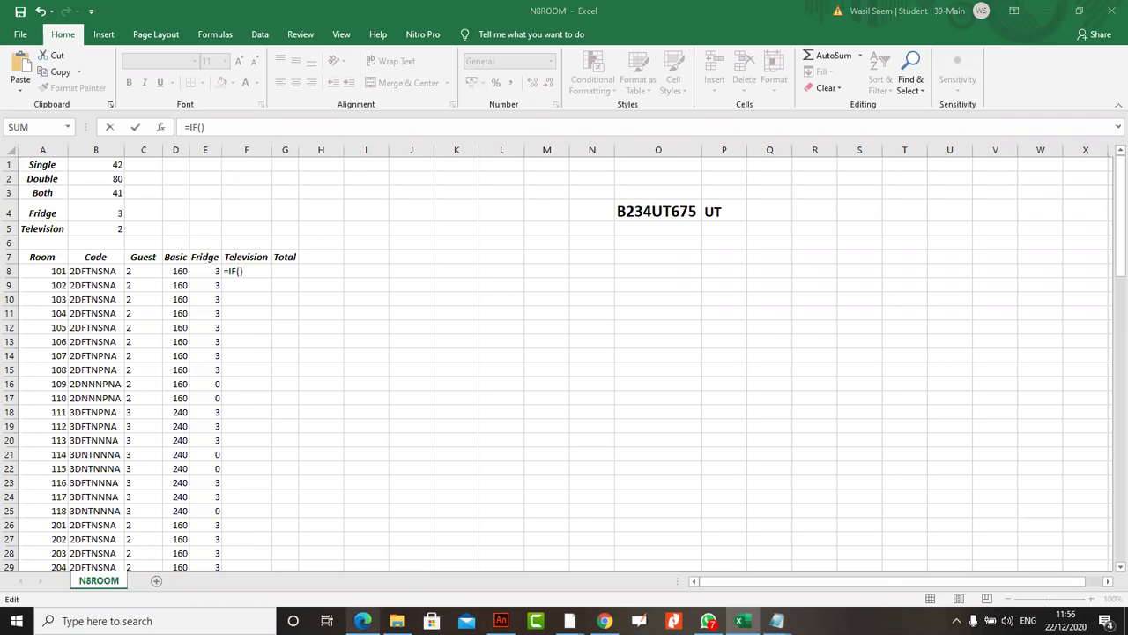
click(362, 621)
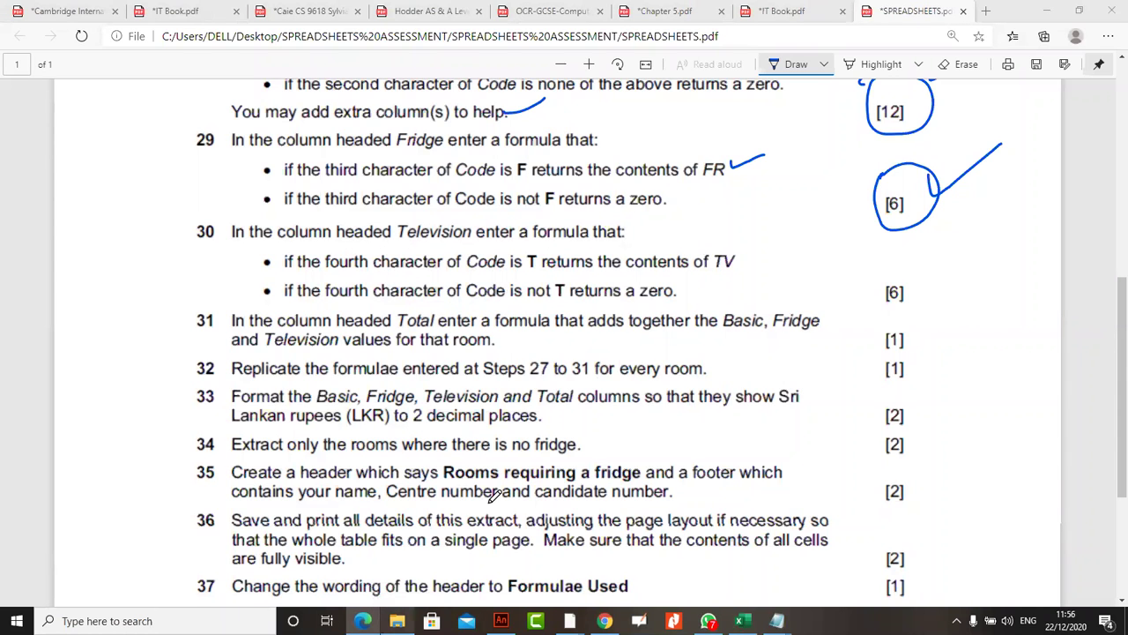
click(363, 621)
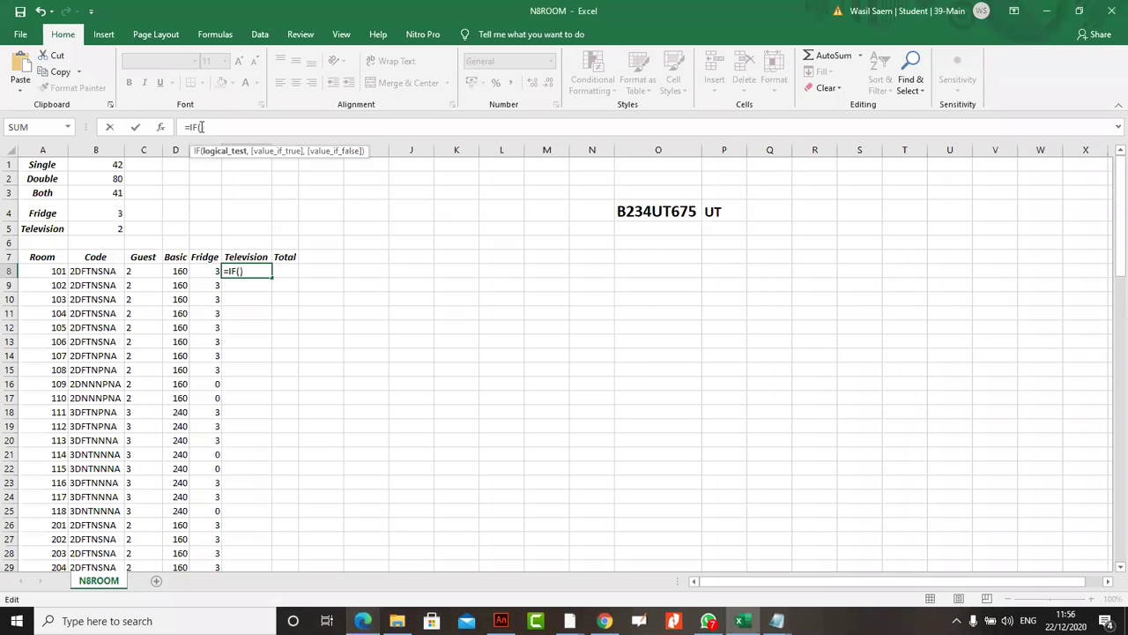
- Nest MID(B8,4,1) inside the IF in F8 to extract the fourth character of Code
text(MID())
click(223, 127)
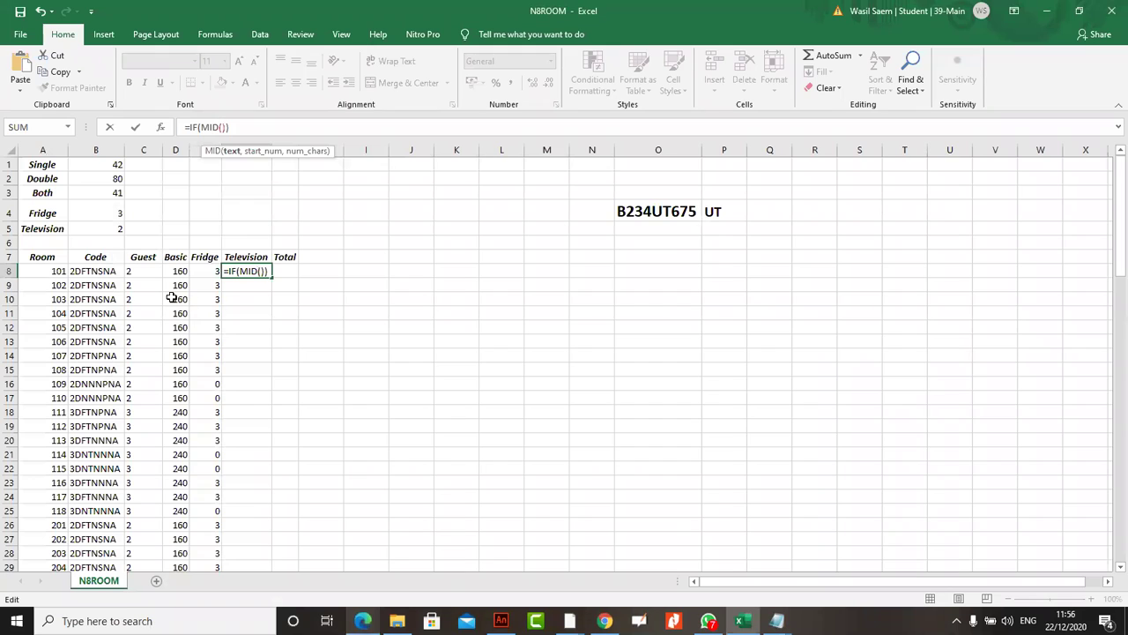
click(102, 273)
text(,4,1)
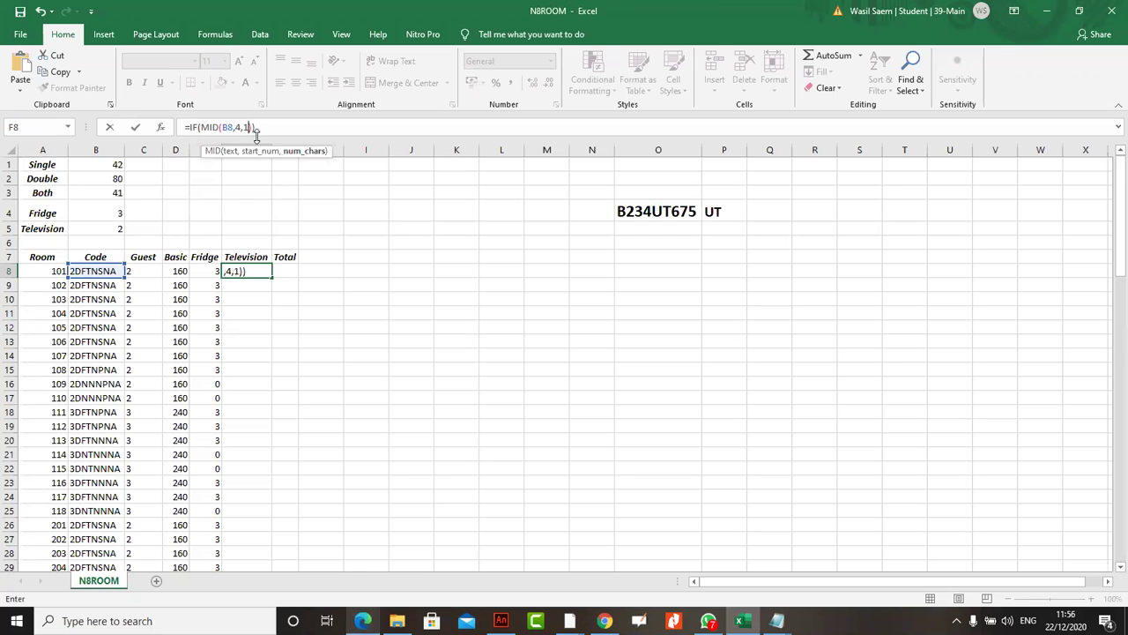
- Check question 30 in the PDF, and complete the logical test in F8 as MID(B8,4,1)="T"
text())
key(alt+Tab)
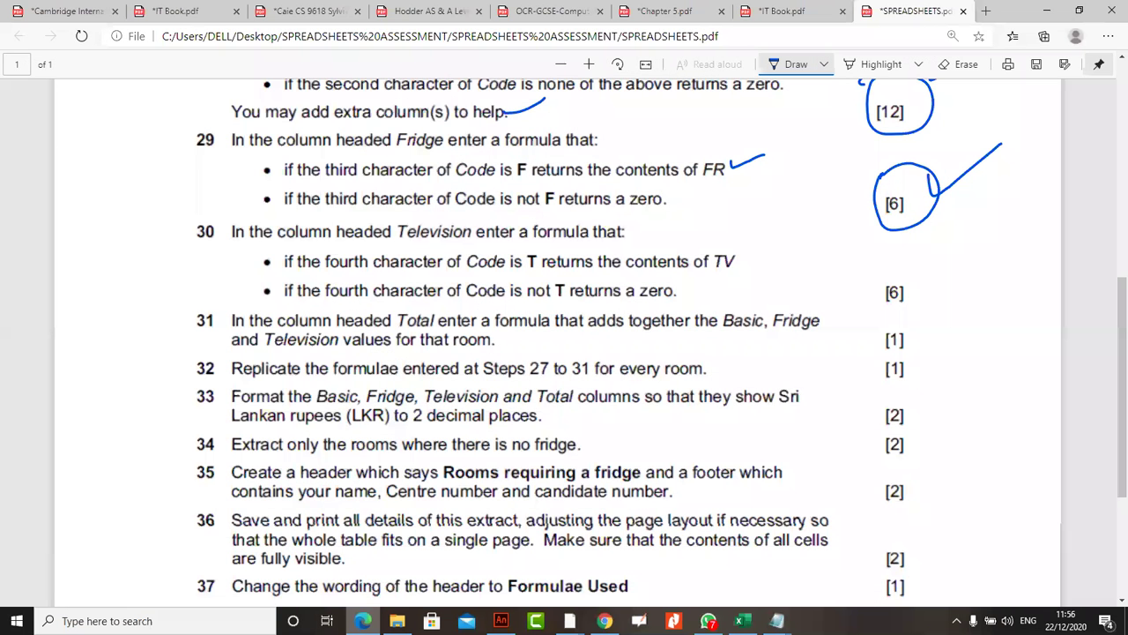
key(alt+Tab)
text(=")
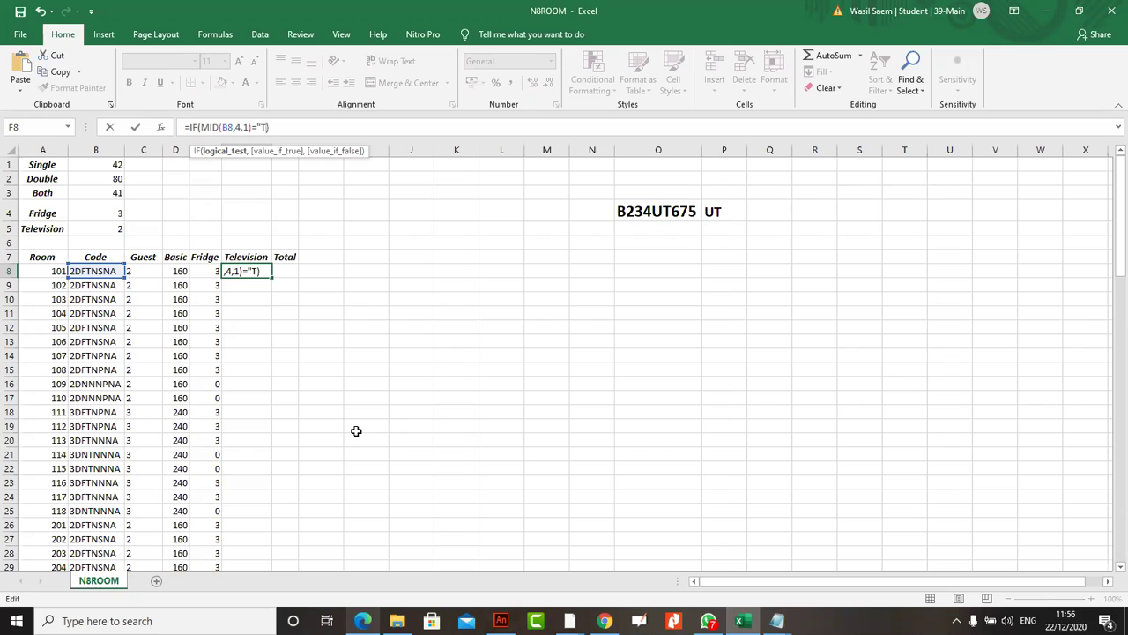
text(,)
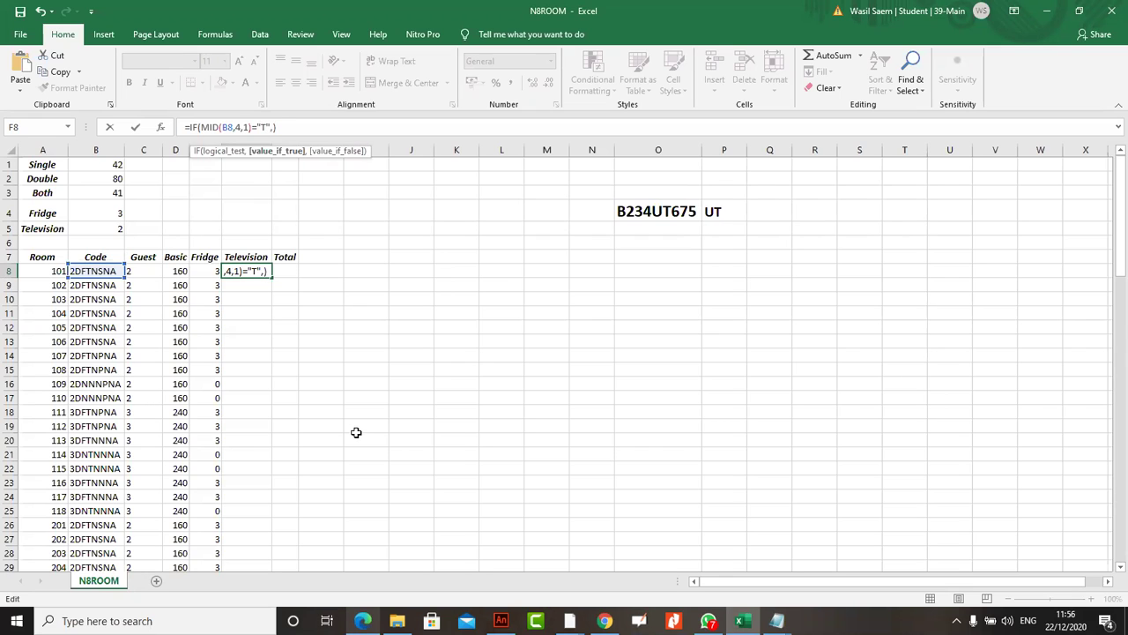
- Make F8 return TV when the test is true and 0 otherwise, and fill it down the Television column for every room
text(TV)
click(104, 229)
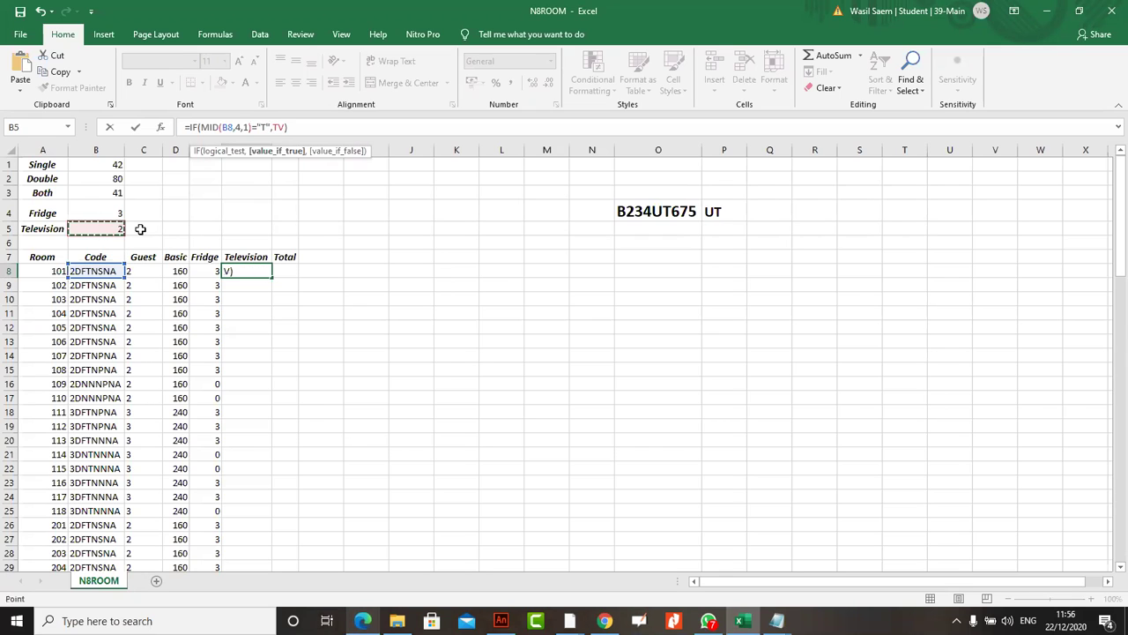
text(,0)
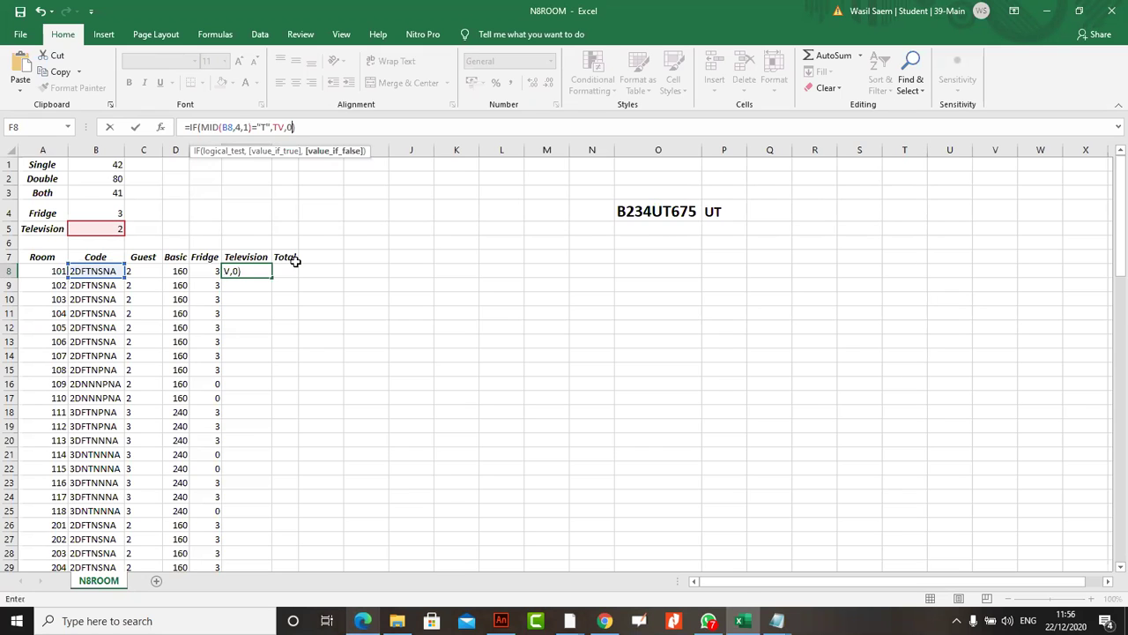
key(Return)
click(257, 270)
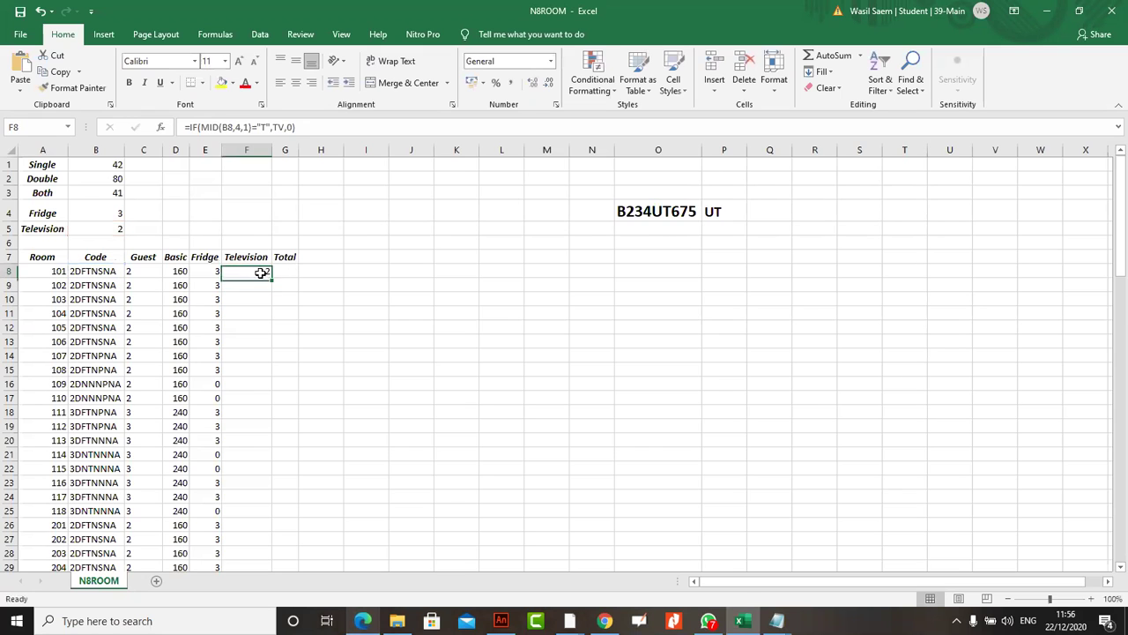
double_click(272, 278)
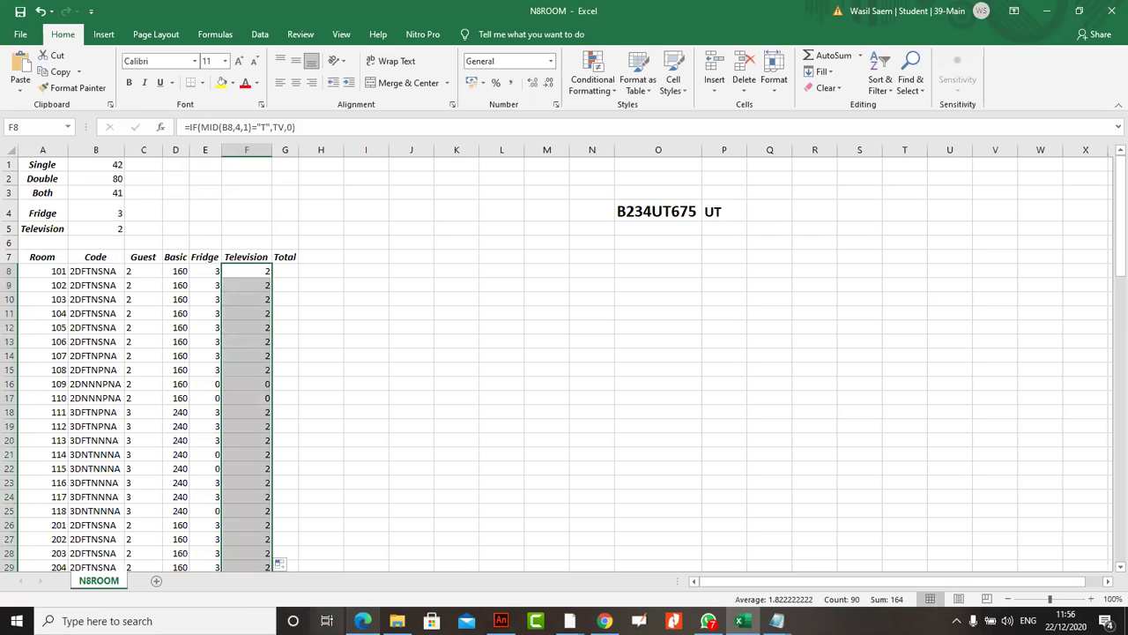
- Switch to SPREADSHEETS.pdf in Edge, circle question 30, circle and tick its [6] marks, bracket its conditions, and put a small tick beside question 31
click(362, 621)
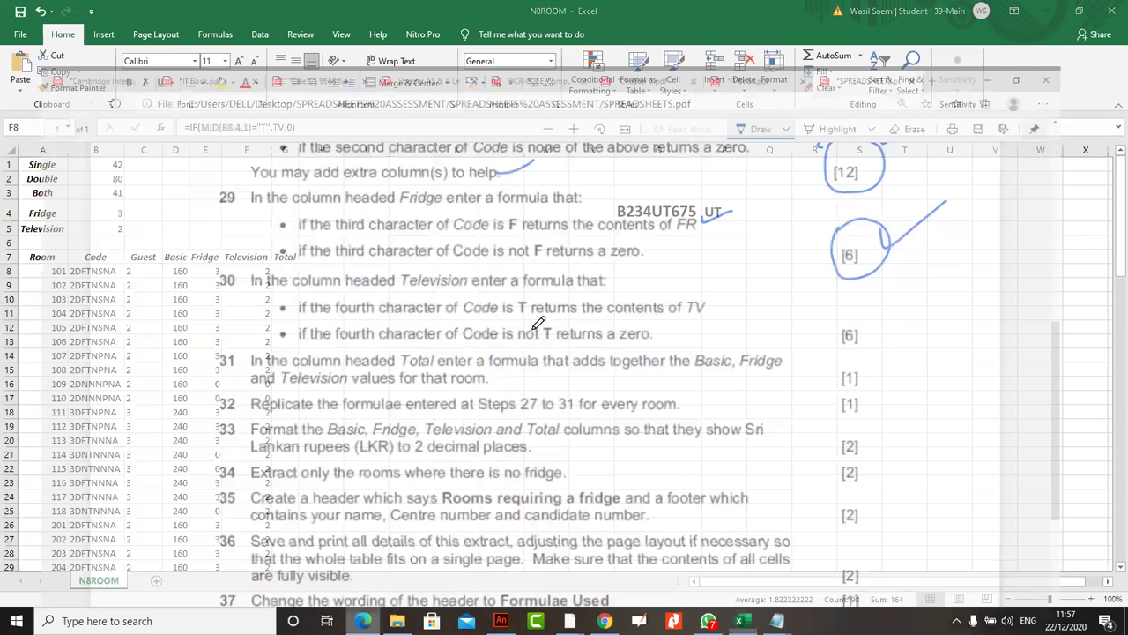
mouse_move(181, 209)
mouse_down()
mouse_move(172, 234)
mouse_move(236, 240)
mouse_move(181, 209)
mouse_up()
mouse_move(883, 265)
mouse_down()
mouse_move(882, 291)
mouse_move(913, 294)
mouse_move(908, 257)
mouse_move(917, 266)
mouse_move(959, 255)
mouse_up()
mouse_move(740, 250)
mouse_down()
mouse_move(758, 280)
mouse_move(748, 301)
mouse_up()
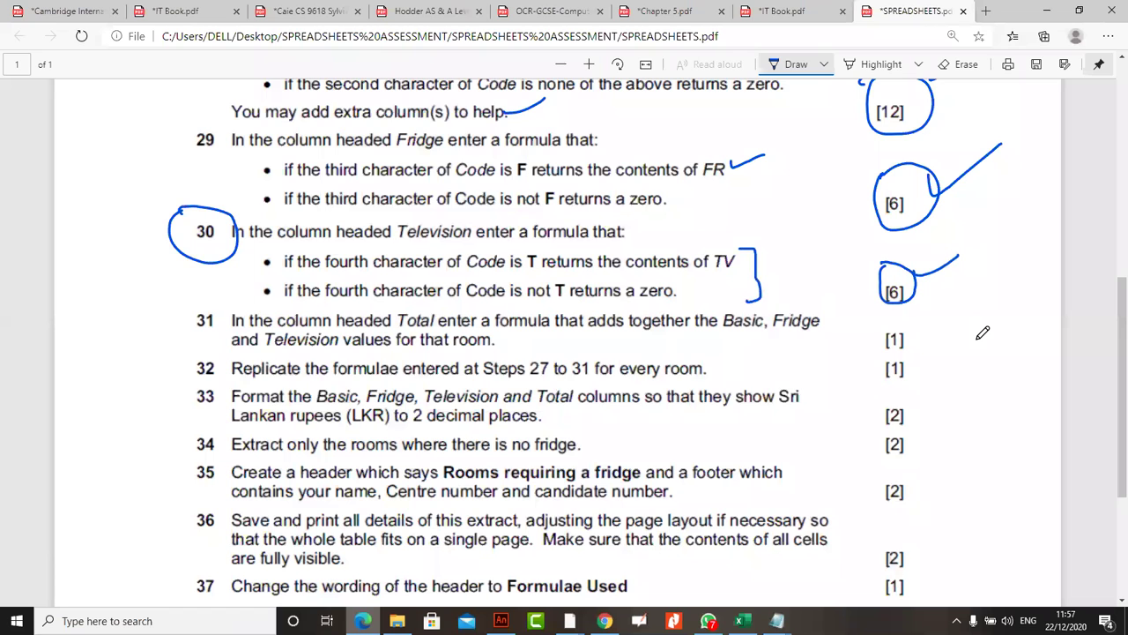
scroll(983, 332, down, 2)
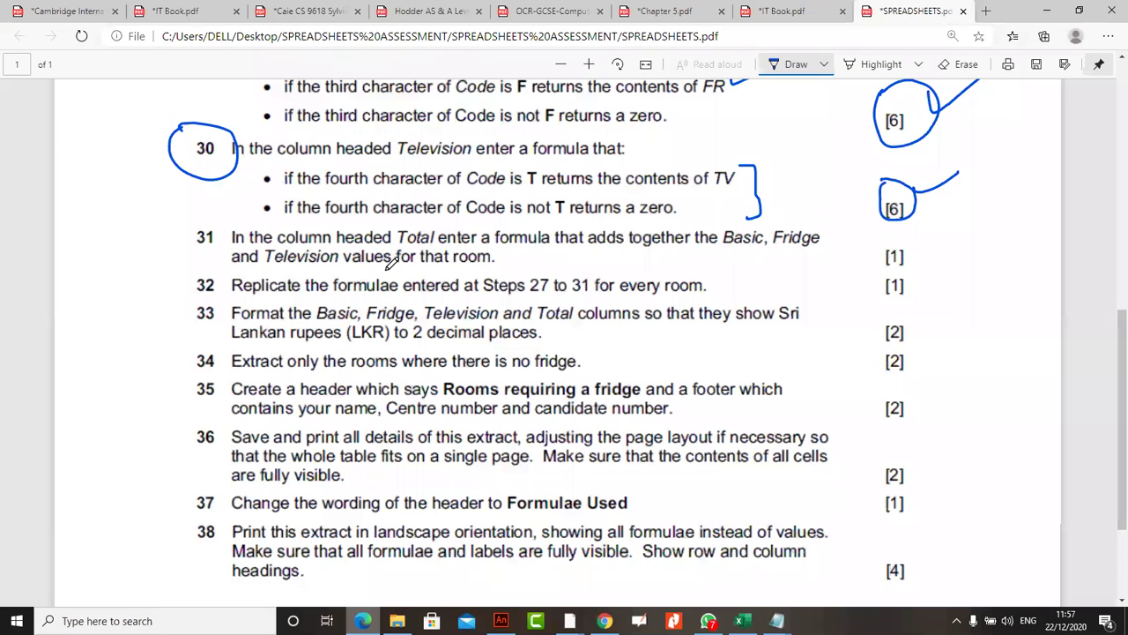
drag(178, 226, 188, 224)
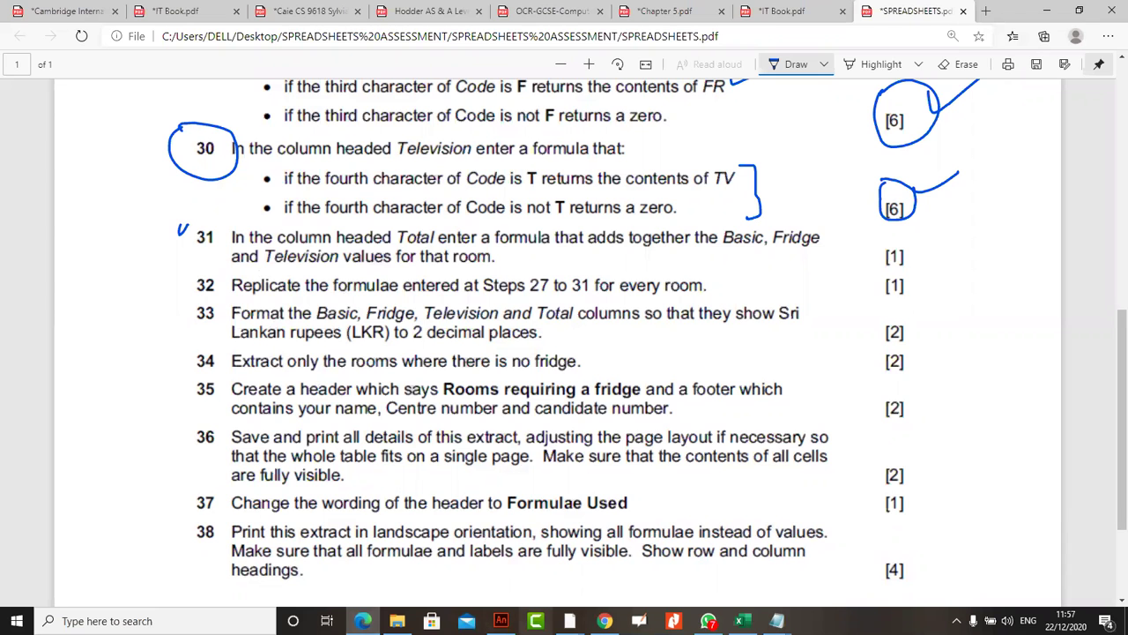
- In Excel, start an empty SUM formula in G8 under Total, and recheck question 31 in the PDF
click(742, 621)
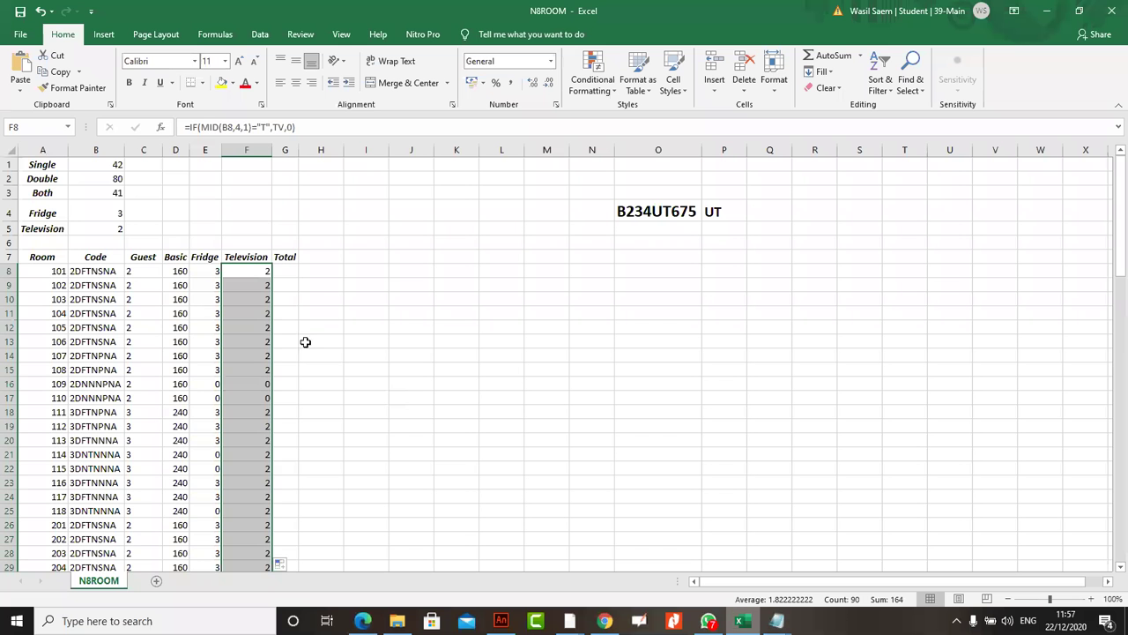
click(285, 270)
click(362, 621)
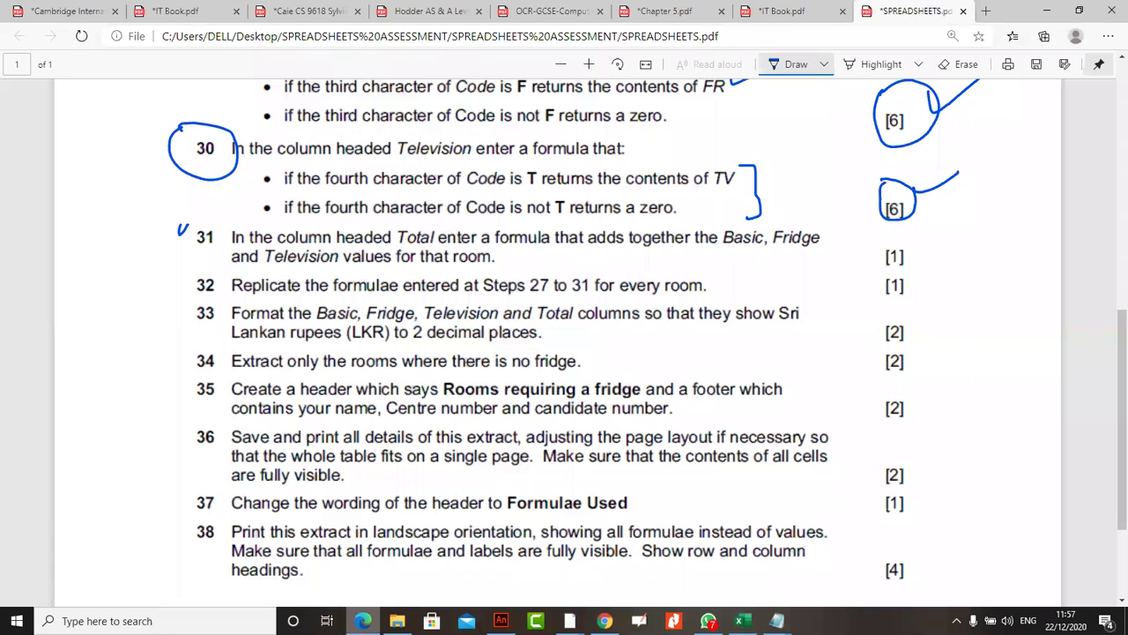
key(alt+Tab)
click(283, 127)
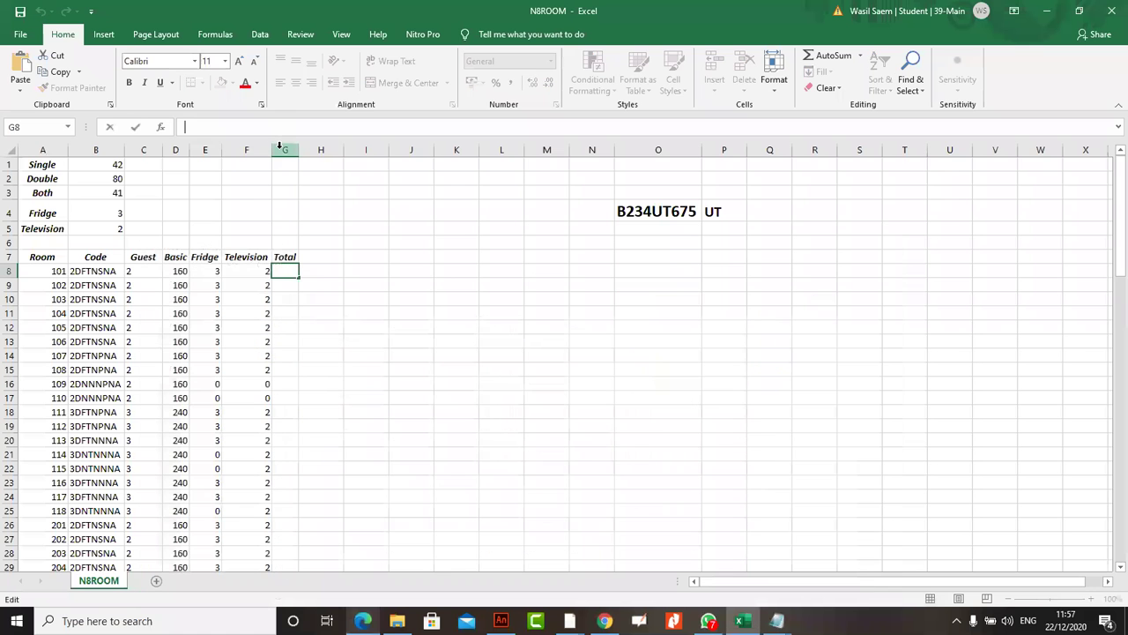
text(=SUM)
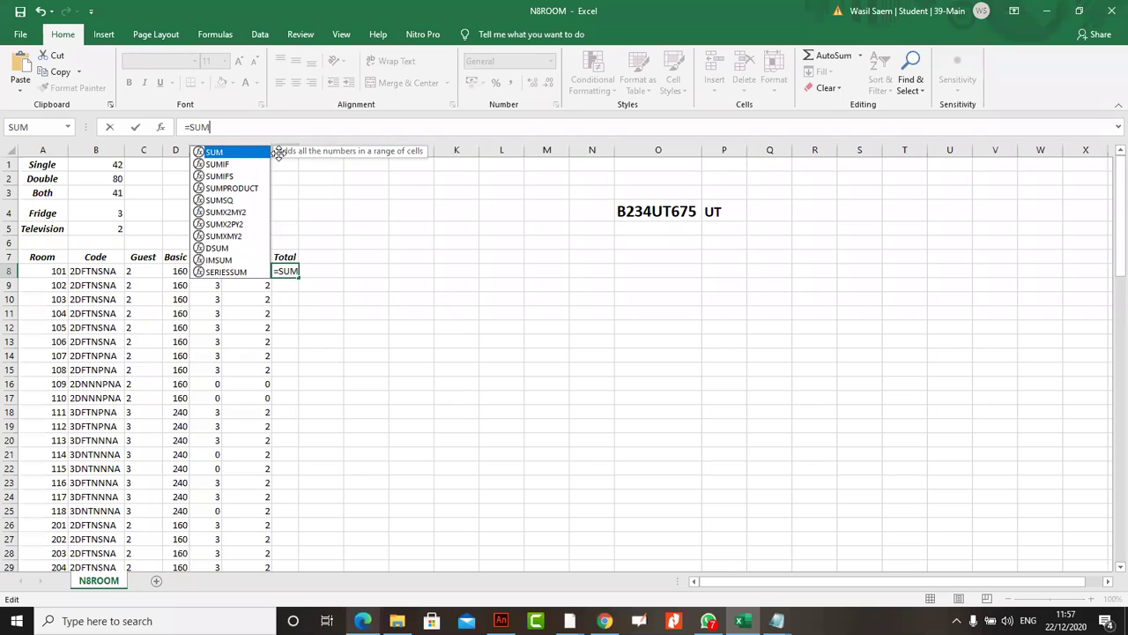
text(9))
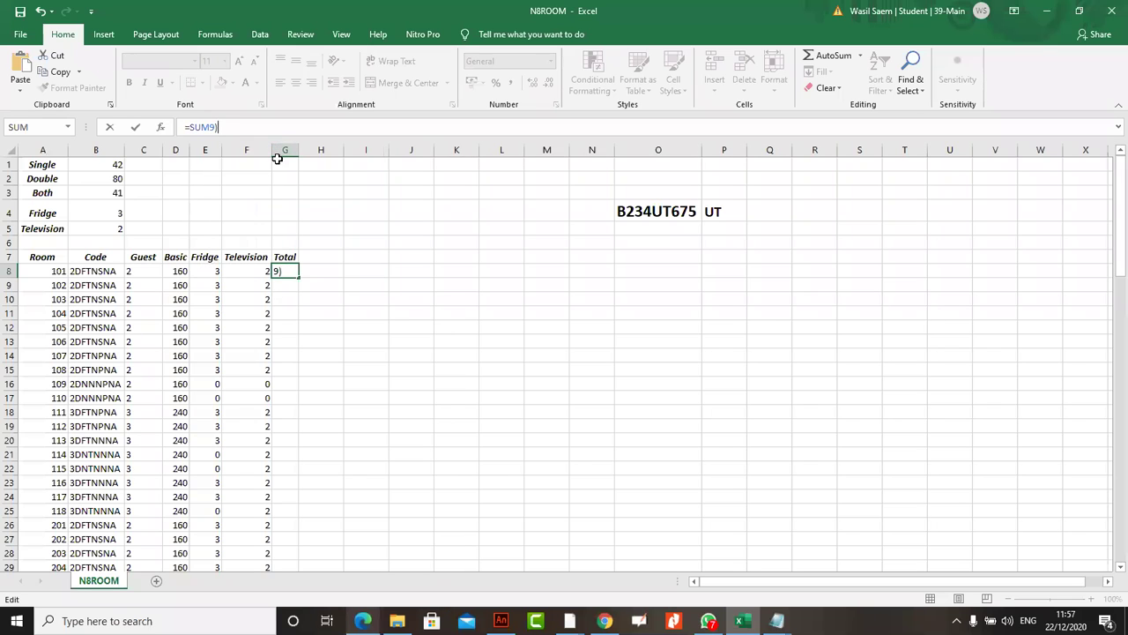
key(BackSpace)
key(BackSpace)
text(())
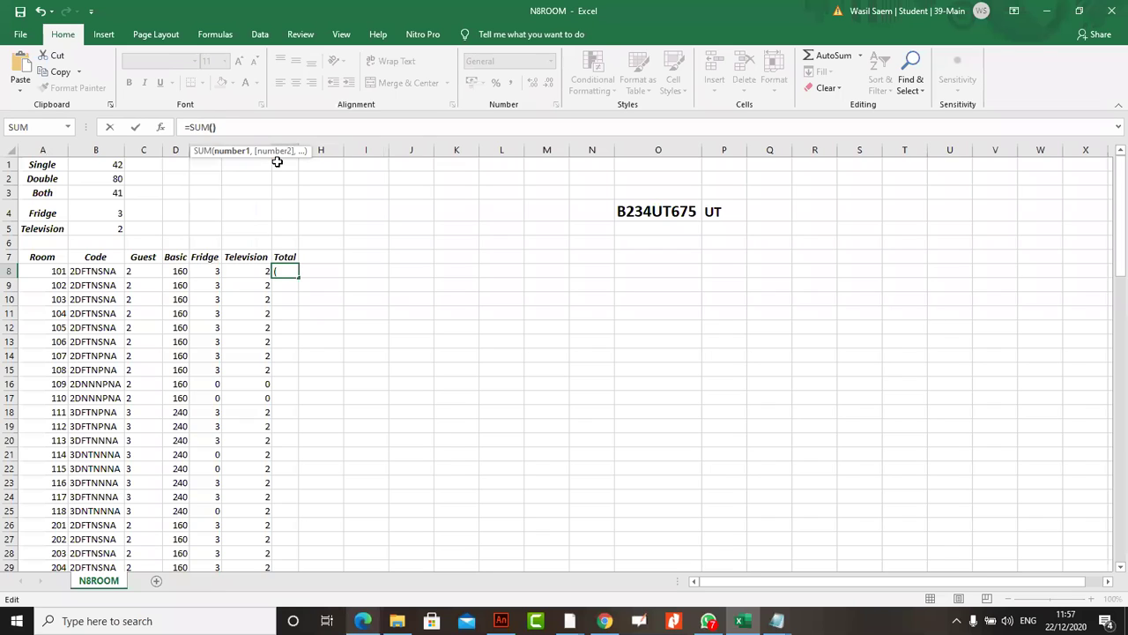
- Sum D8:F8 in G8 to add Basic, Fridge and Television, and fill the formula down the Total column for every room
click(214, 127)
drag(180, 273, 253, 270)
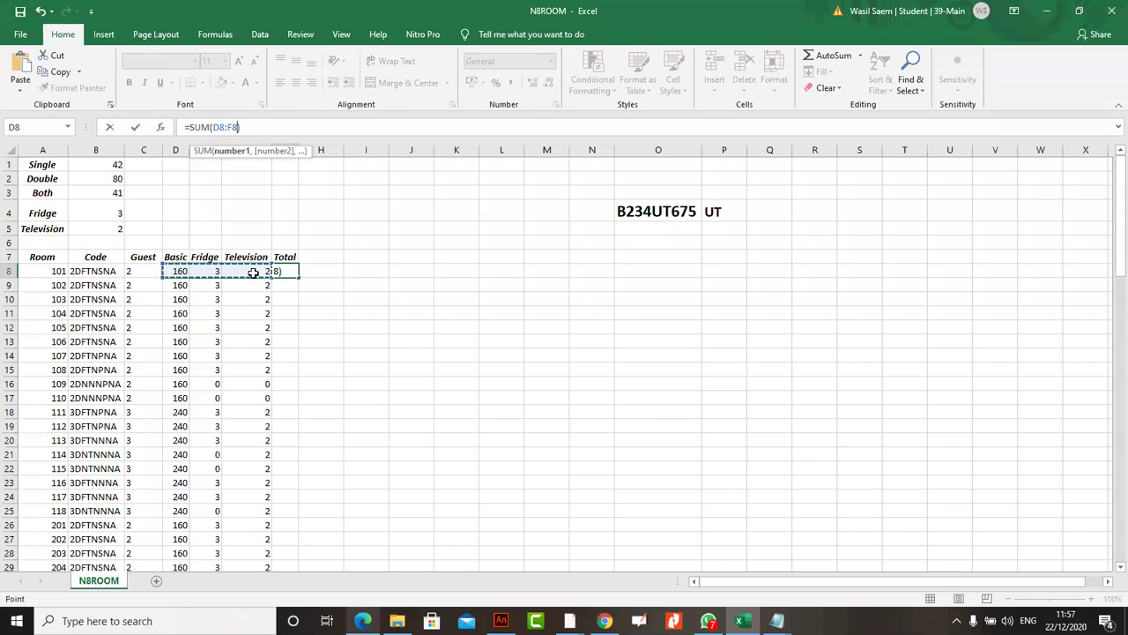
key(Return)
click(289, 271)
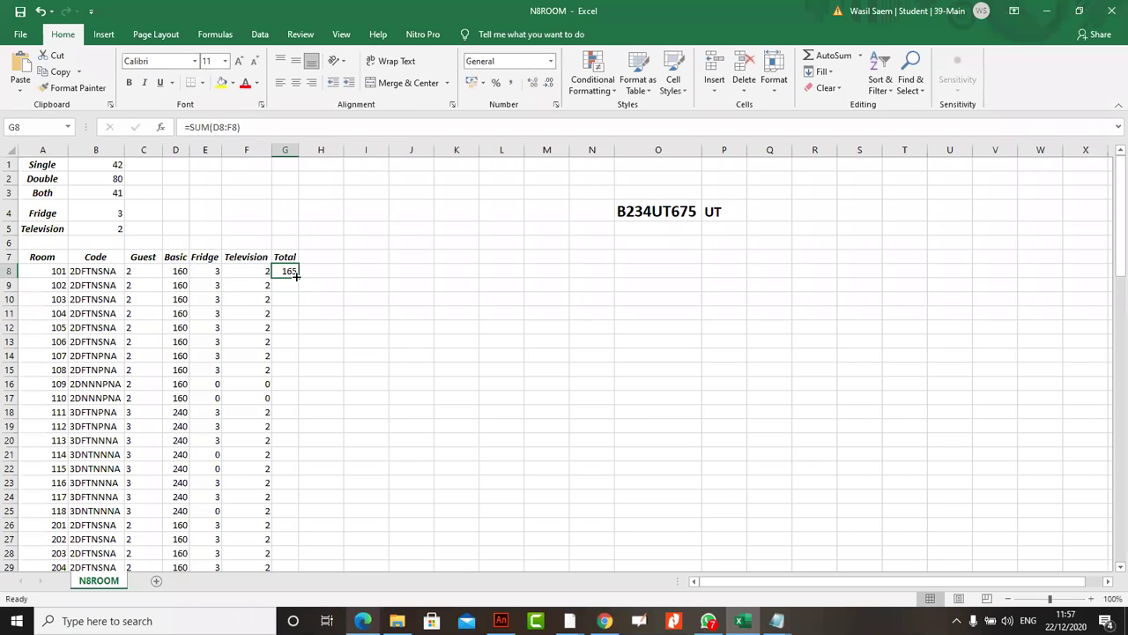
double_click(298, 277)
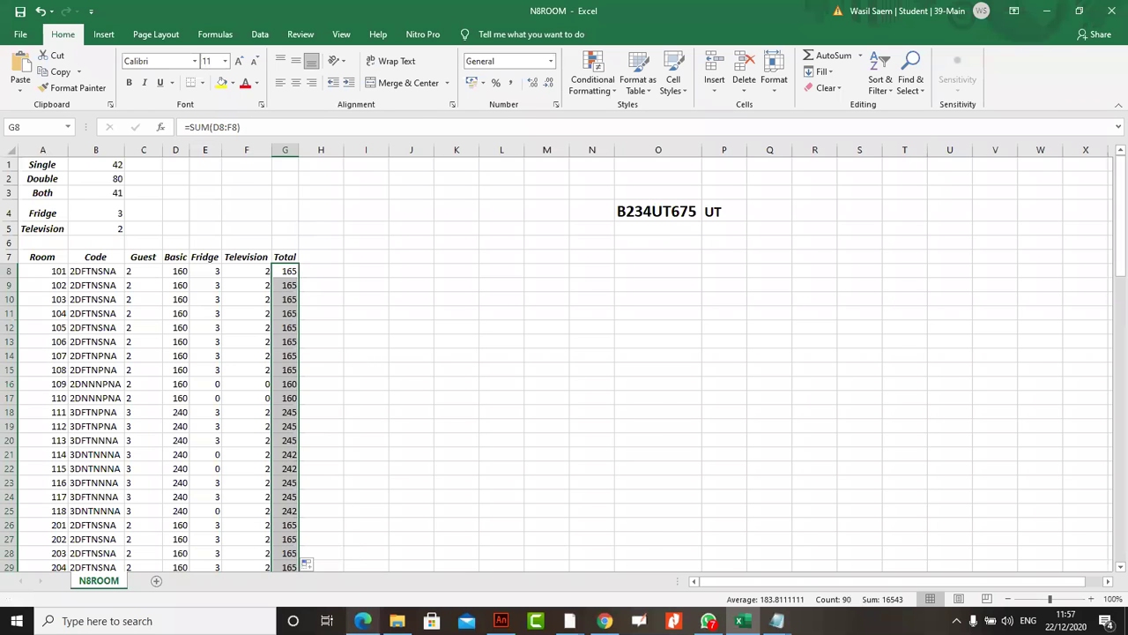
- Switch to the PDF in Edge, and circle question 31 and its [1] mark with a tick beside it
key(alt+Tab)
mouse_move(203, 222)
mouse_down()
mouse_move(187, 248)
mouse_move(211, 231)
mouse_move(203, 219)
mouse_up()
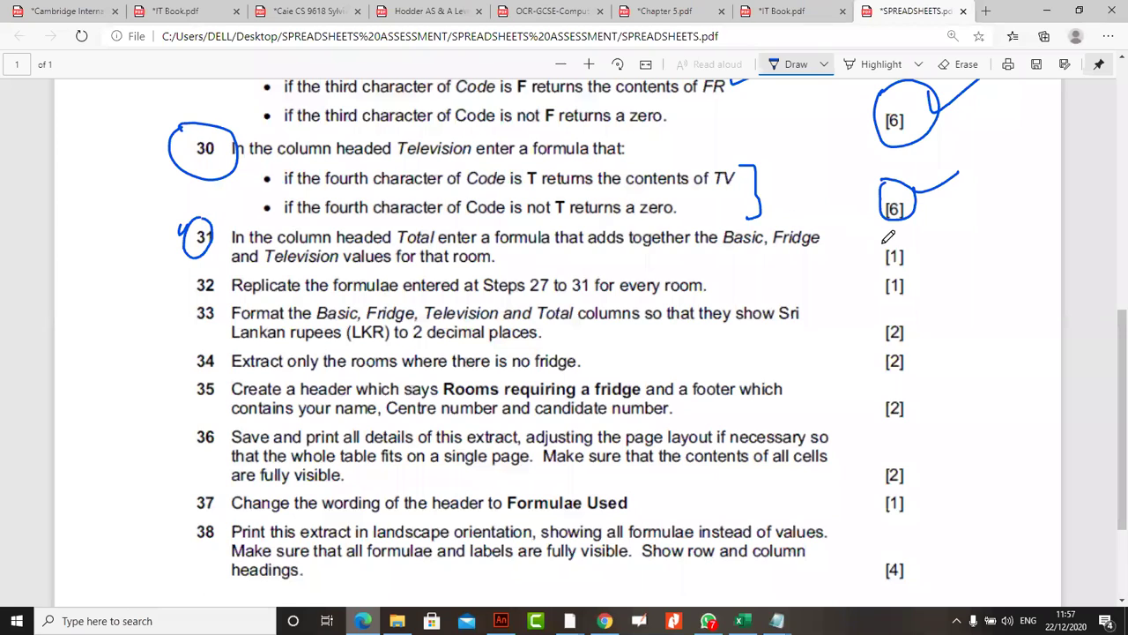
drag(906, 249, 954, 225)
mouse_move(881, 243)
mouse_down()
mouse_move(897, 263)
mouse_move(904, 243)
mouse_move(878, 247)
mouse_up()
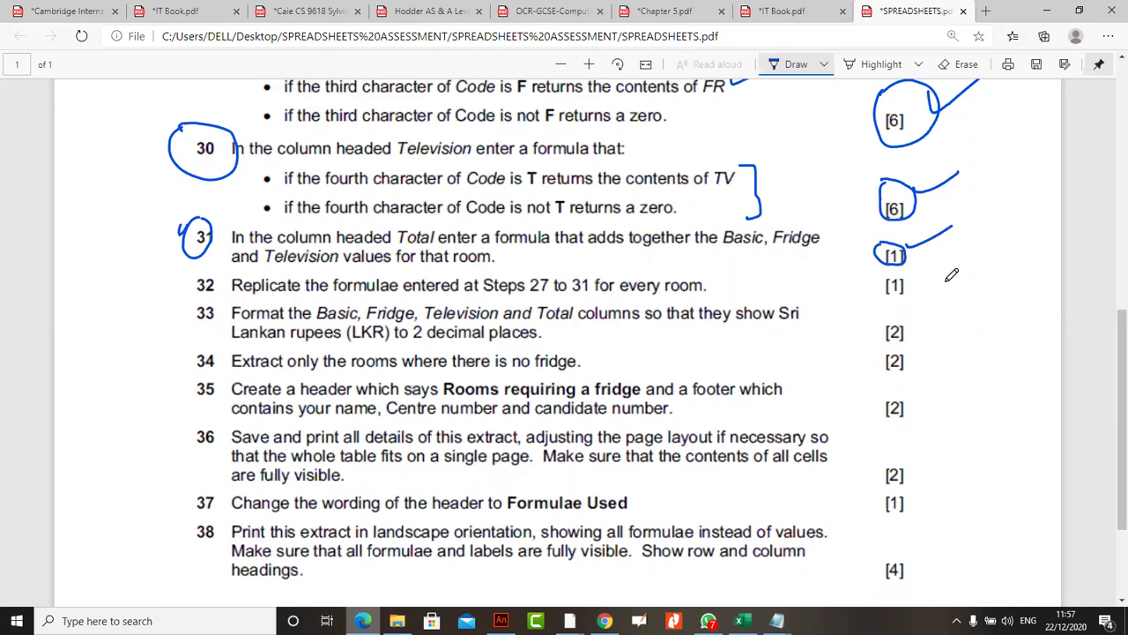
- Circle question 32 and its [1] mark with the pen, and tick the mark
mouse_move(891, 266)
mouse_down()
mouse_move(864, 291)
mouse_move(895, 255)
mouse_move(921, 269)
mouse_move(966, 254)
mouse_up()
mouse_move(214, 265)
mouse_down()
mouse_move(196, 296)
mouse_move(226, 282)
mouse_move(216, 266)
mouse_up()
scroll(261, 299, down, 1)
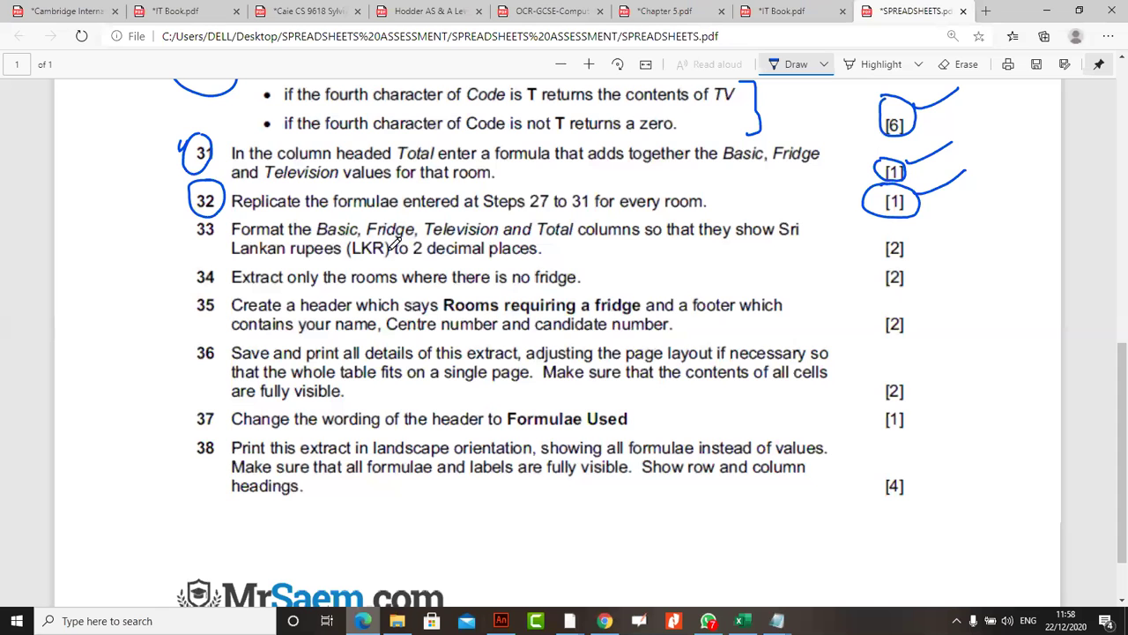
- Check question 33 in the PDF, and in Excel choose the Currency number format for D8:F97 in the Format Cells dialog
click(743, 621)
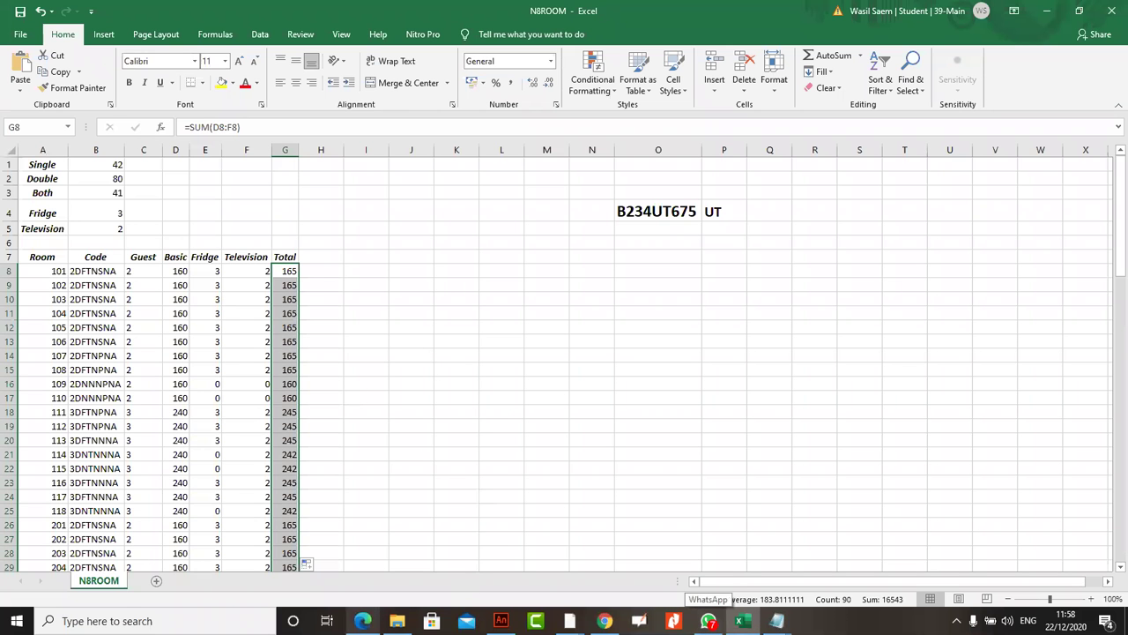
click(362, 621)
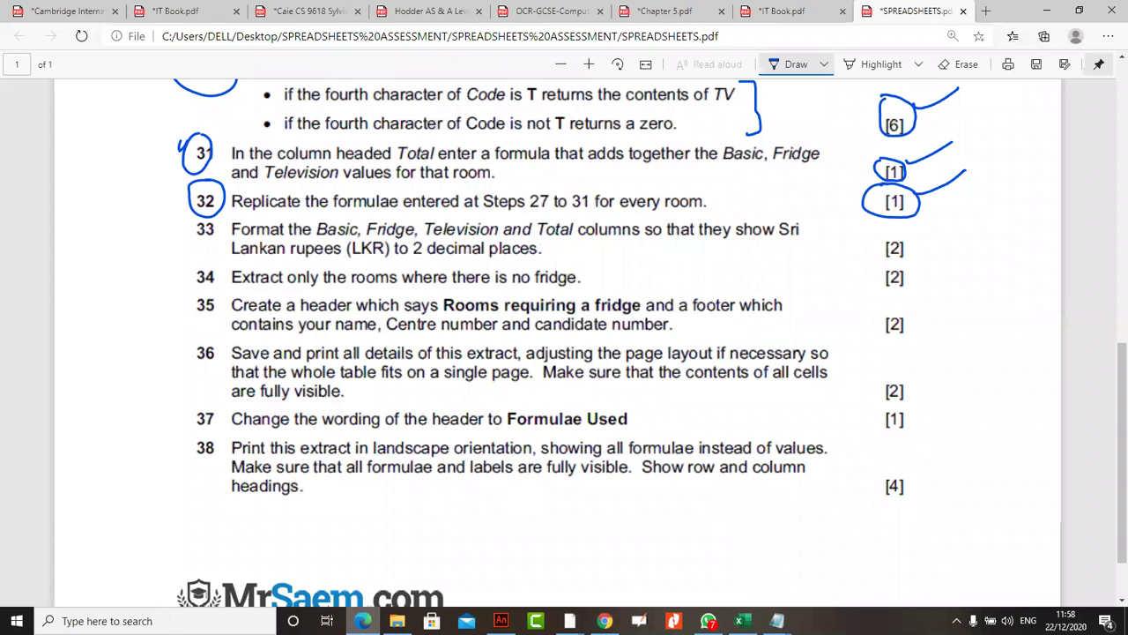
key(alt+Tab)
drag(174, 267, 234, 541)
right_click(218, 346)
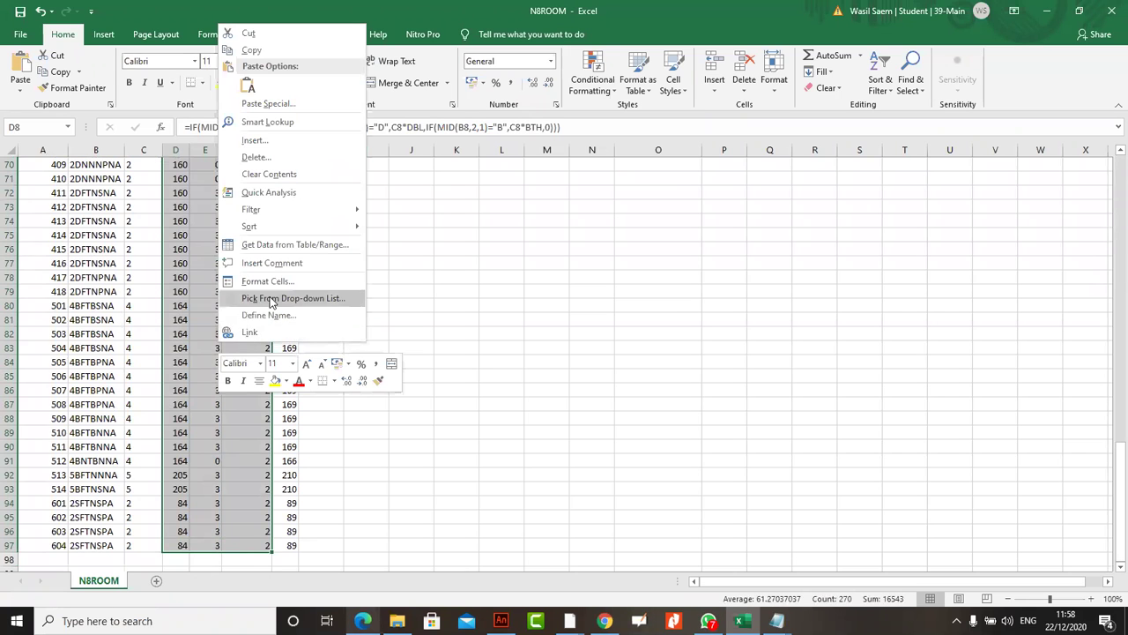
click(268, 281)
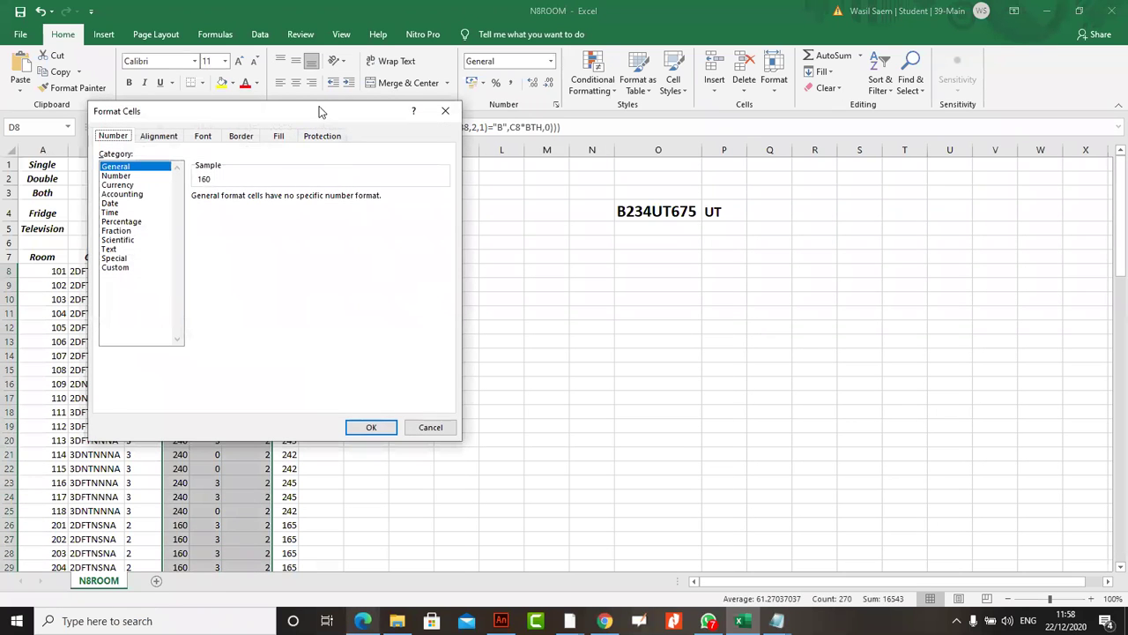
drag(319, 119, 637, 116)
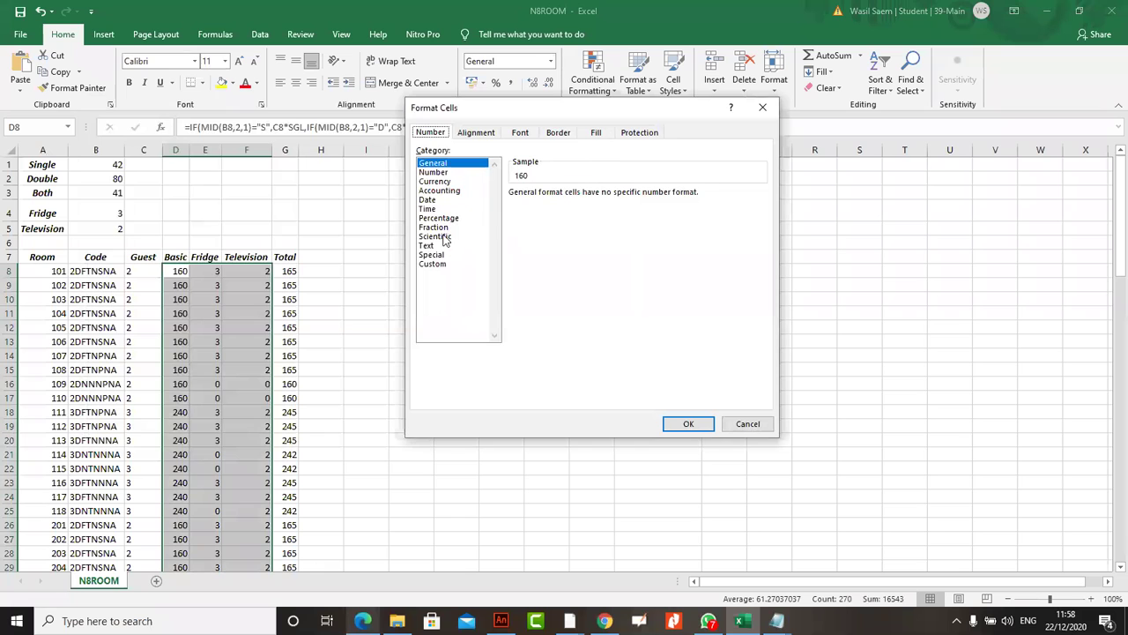
click(445, 182)
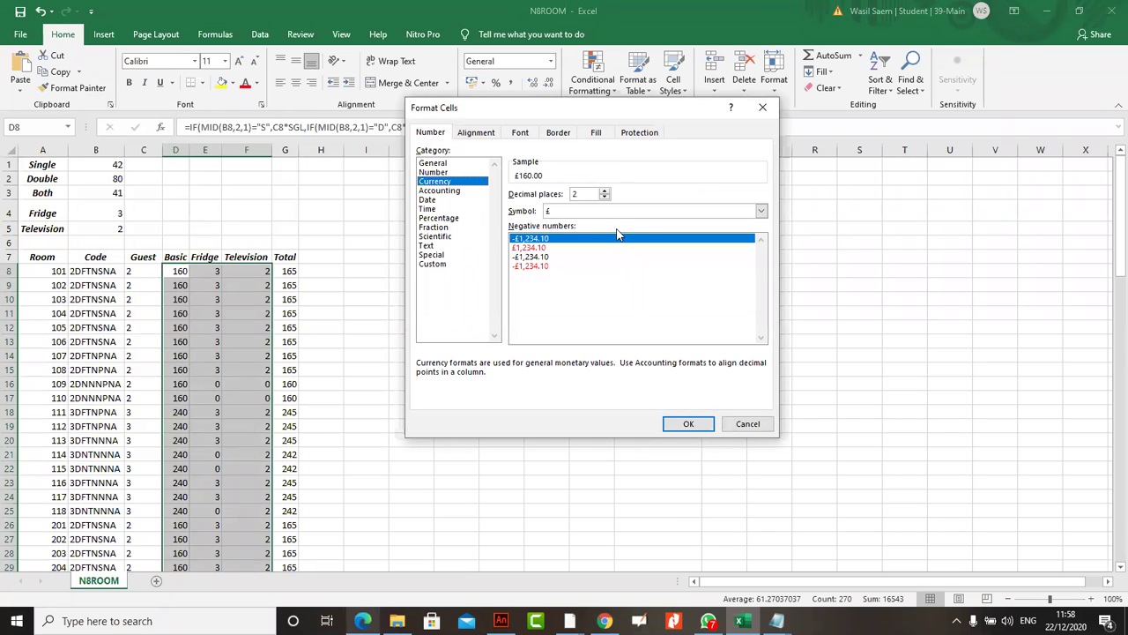
- Set the currency symbol to LKR with two decimal places for D8:F97, and auto-fit all column widths of the sheet
click(761, 213)
mouse_move(764, 238)
mouse_down()
mouse_move(764, 297)
mouse_move(763, 231)
mouse_up()
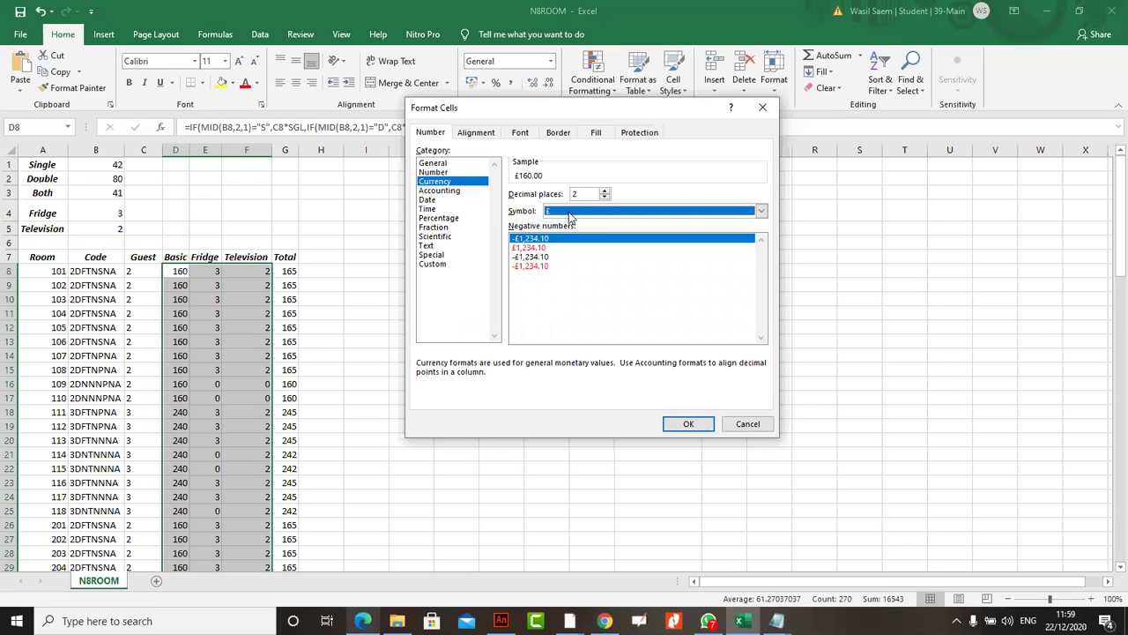
click(569, 216)
key(l)
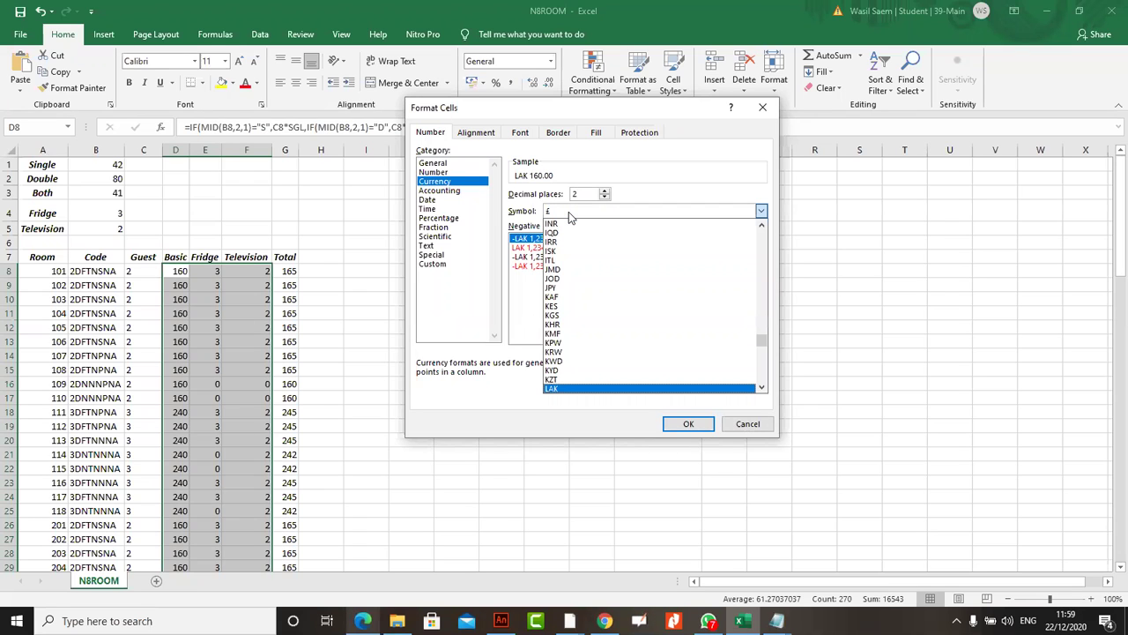
key(k)
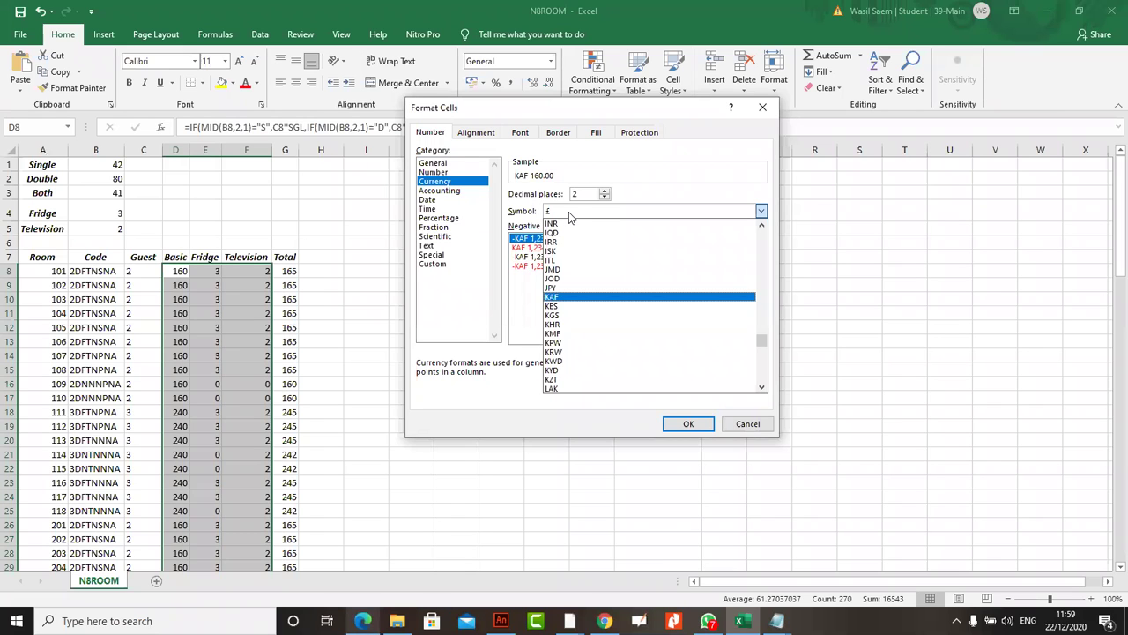
key(r)
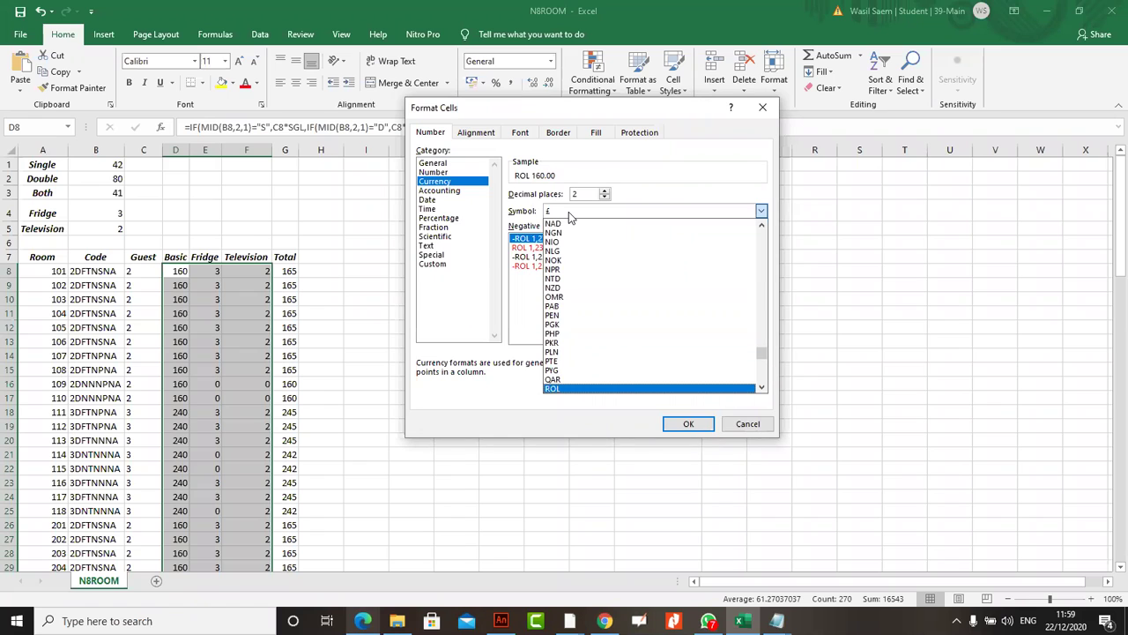
key(l)
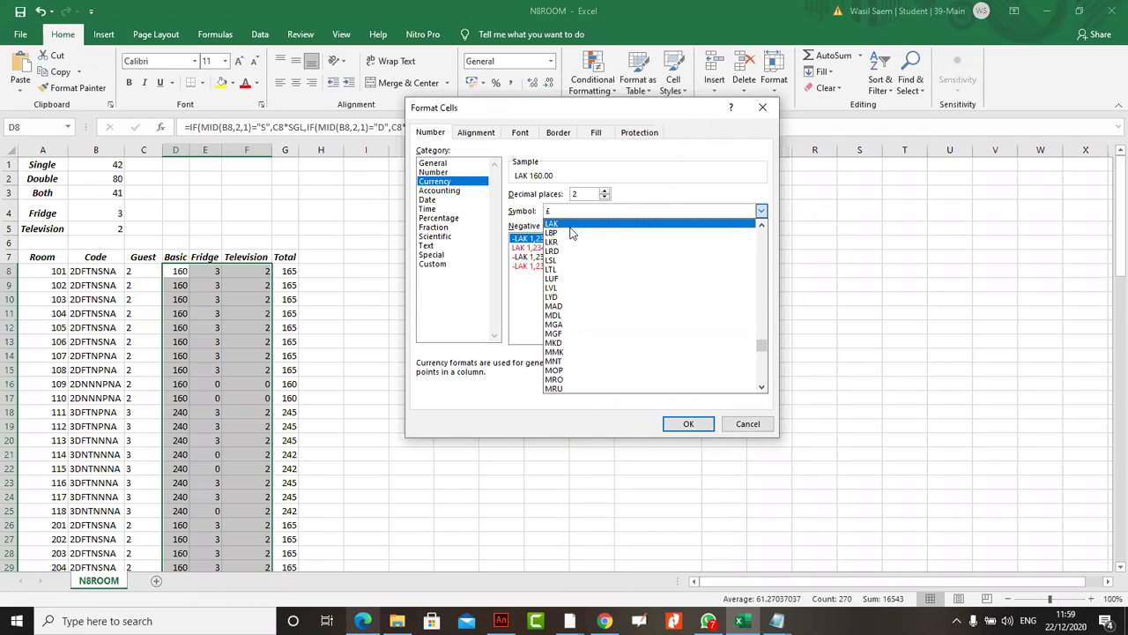
click(763, 212)
click(763, 213)
click(763, 225)
click(763, 226)
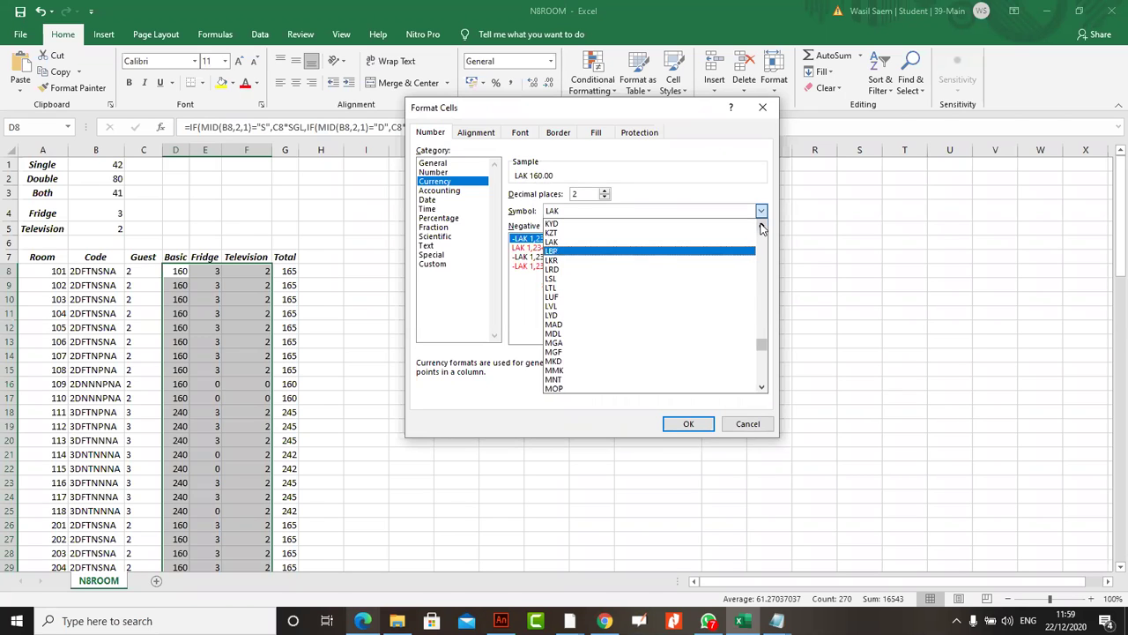
click(731, 260)
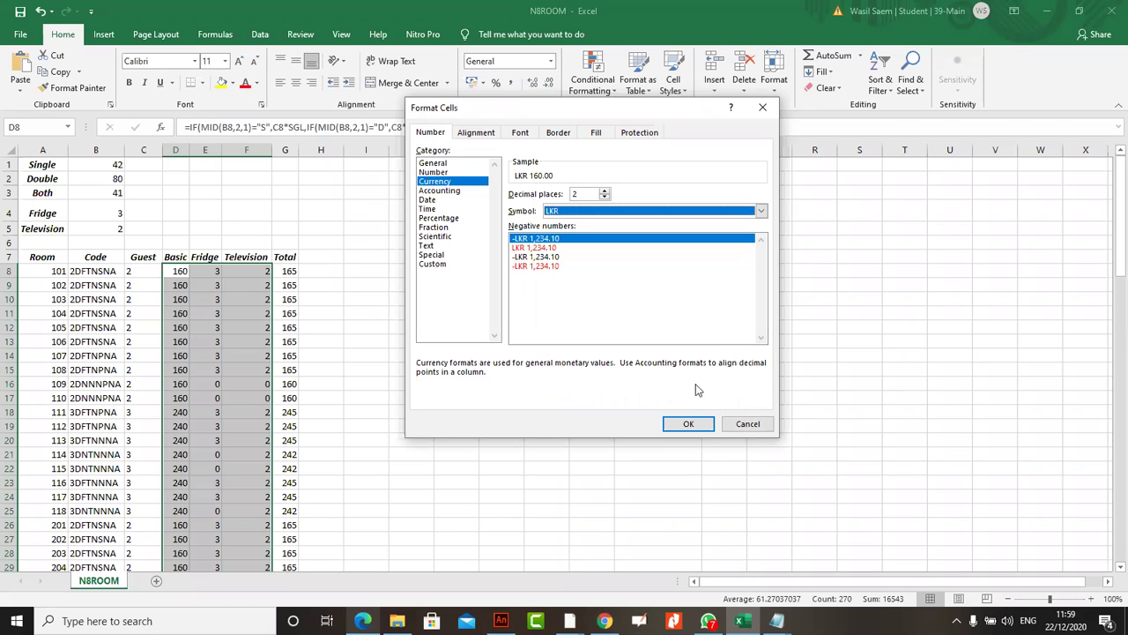
key(Return)
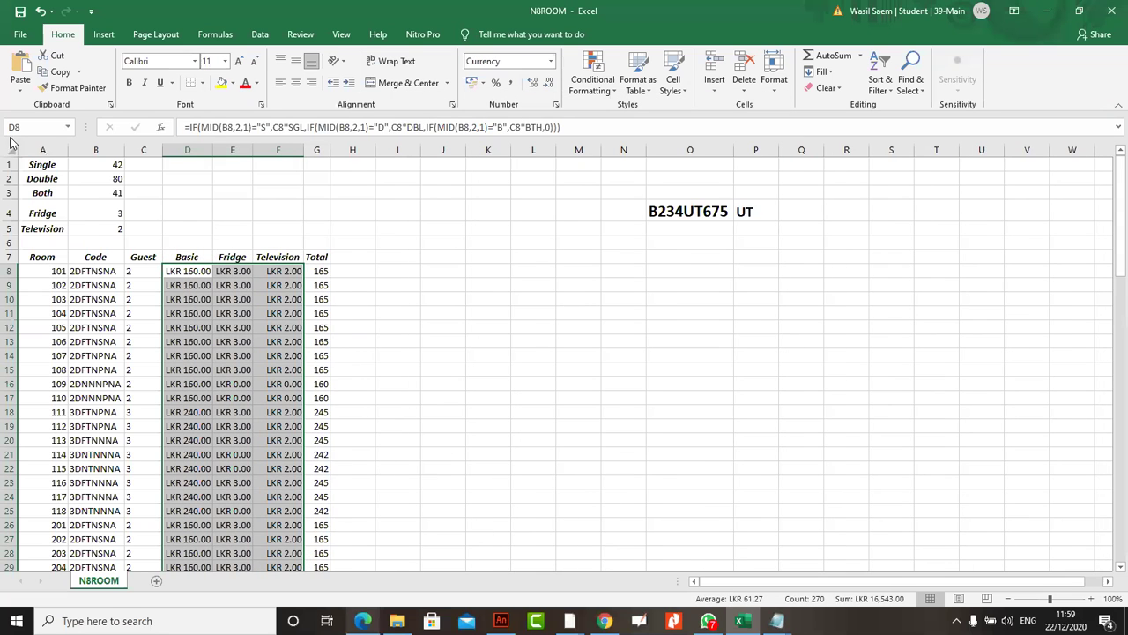
click(9, 147)
double_click(124, 150)
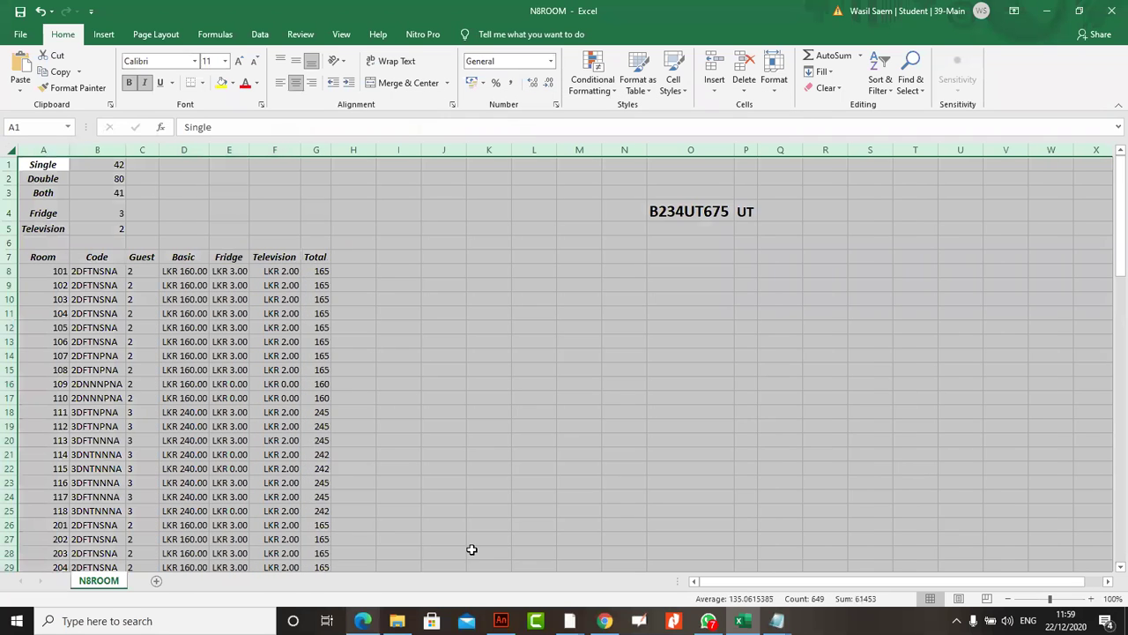
- Switch to the PDF in Edge, underline question 33, and circle its [2] mark with a short stroke beside it
key(alt+Tab)
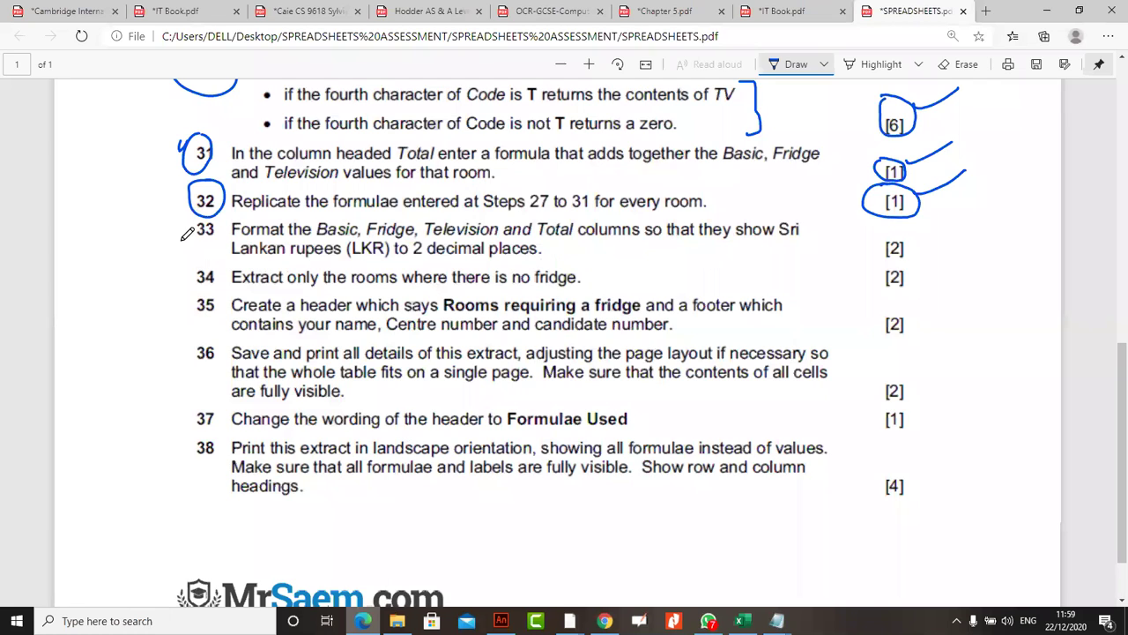
drag(177, 239, 222, 231)
mouse_move(895, 233)
mouse_down()
mouse_move(884, 253)
mouse_move(917, 227)
mouse_move(969, 236)
mouse_up()
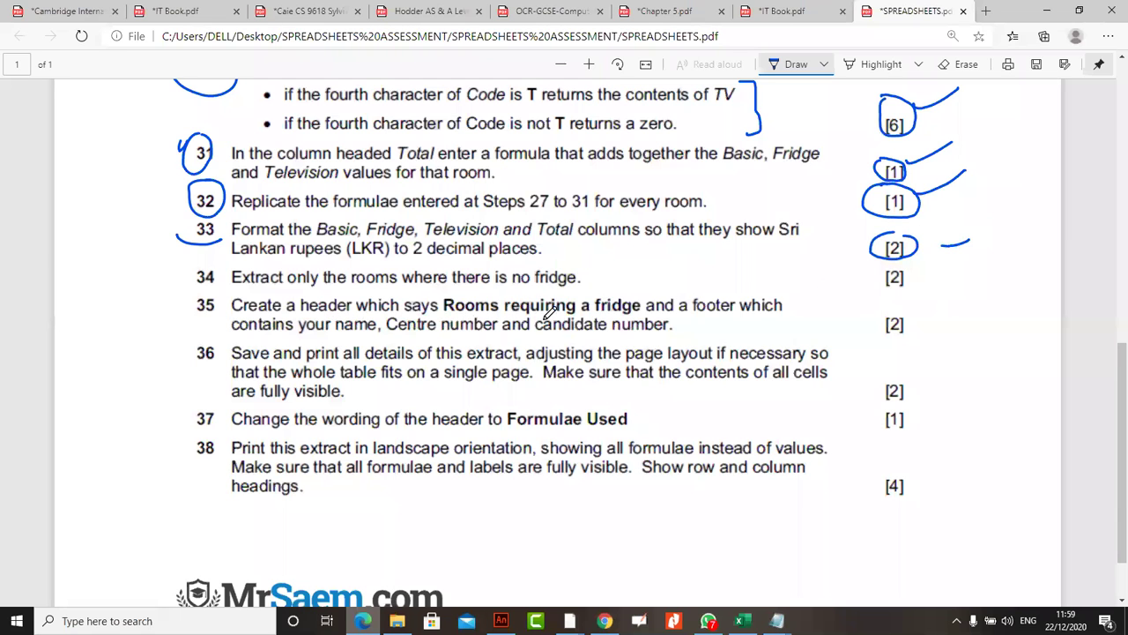
- Switch to Excel, add filters to the header row 7, and auto-fit all column widths of the sheet
click(744, 621)
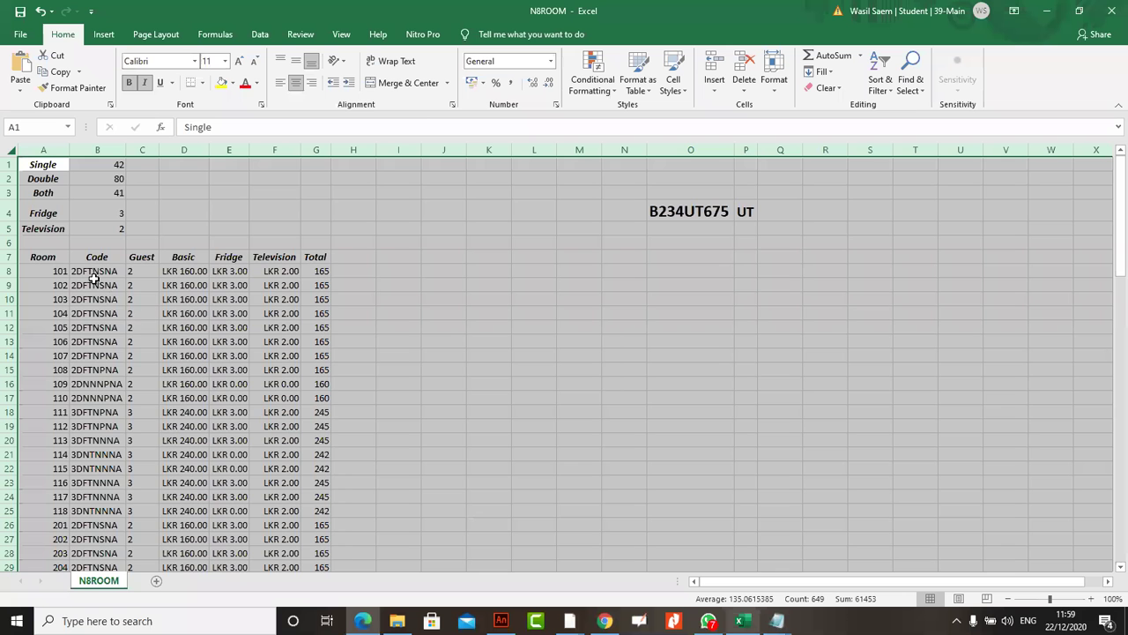
click(97, 256)
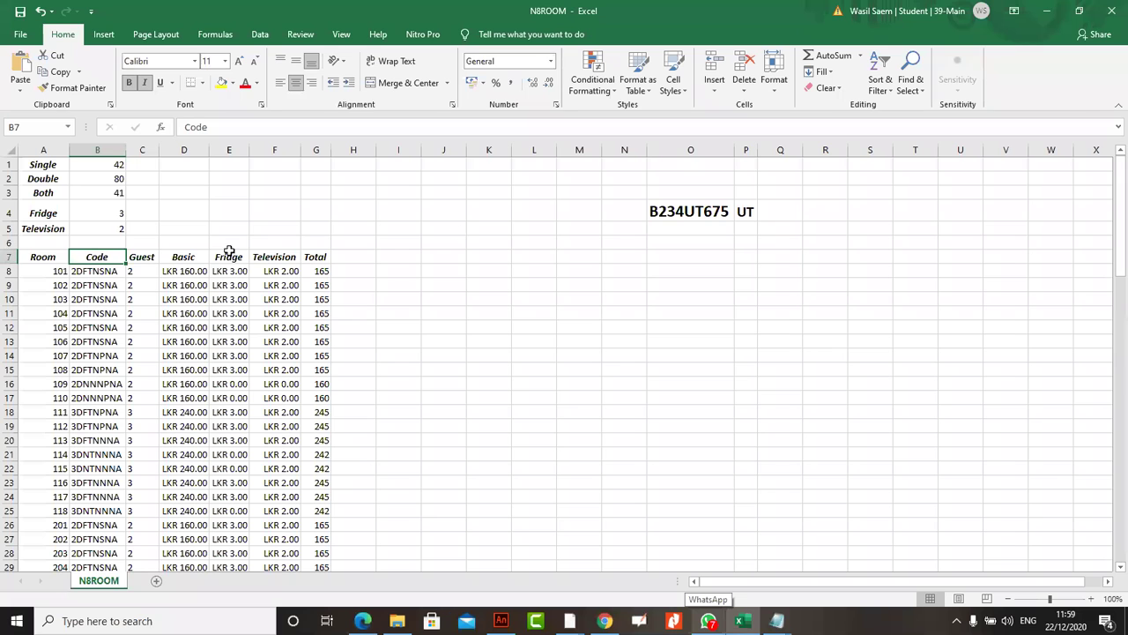
click(11, 257)
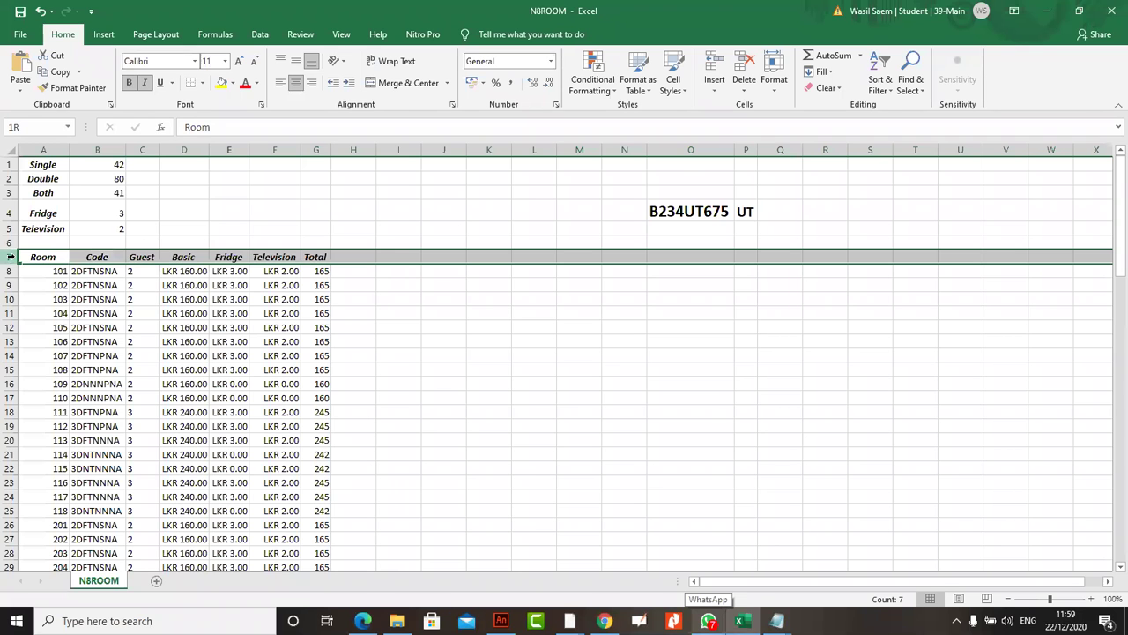
click(886, 88)
click(888, 159)
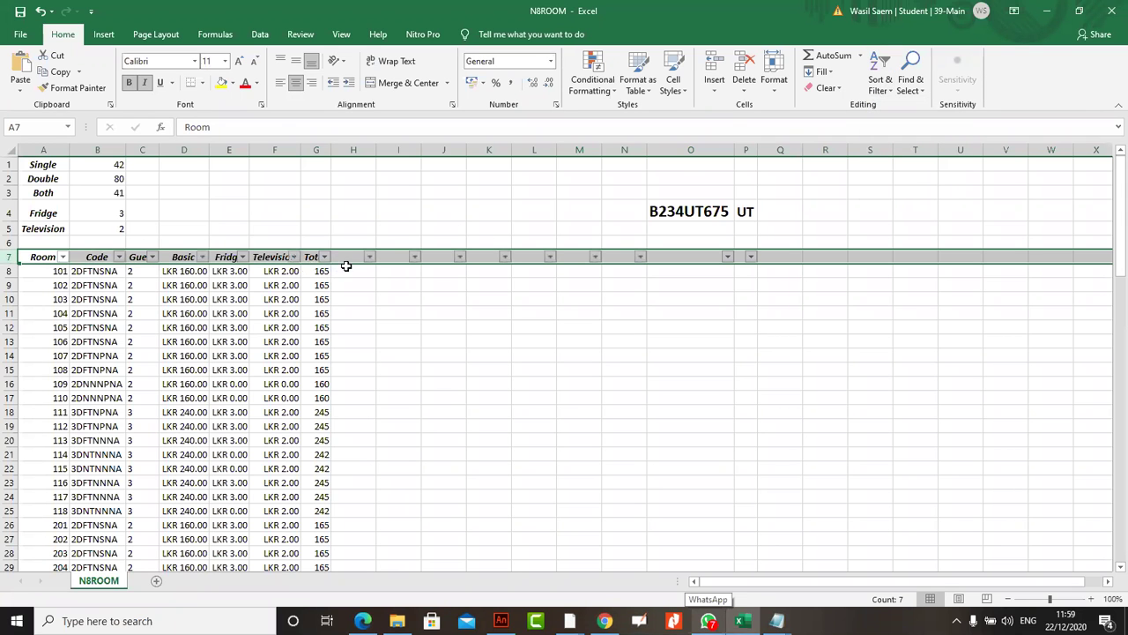
click(9, 148)
double_click(120, 150)
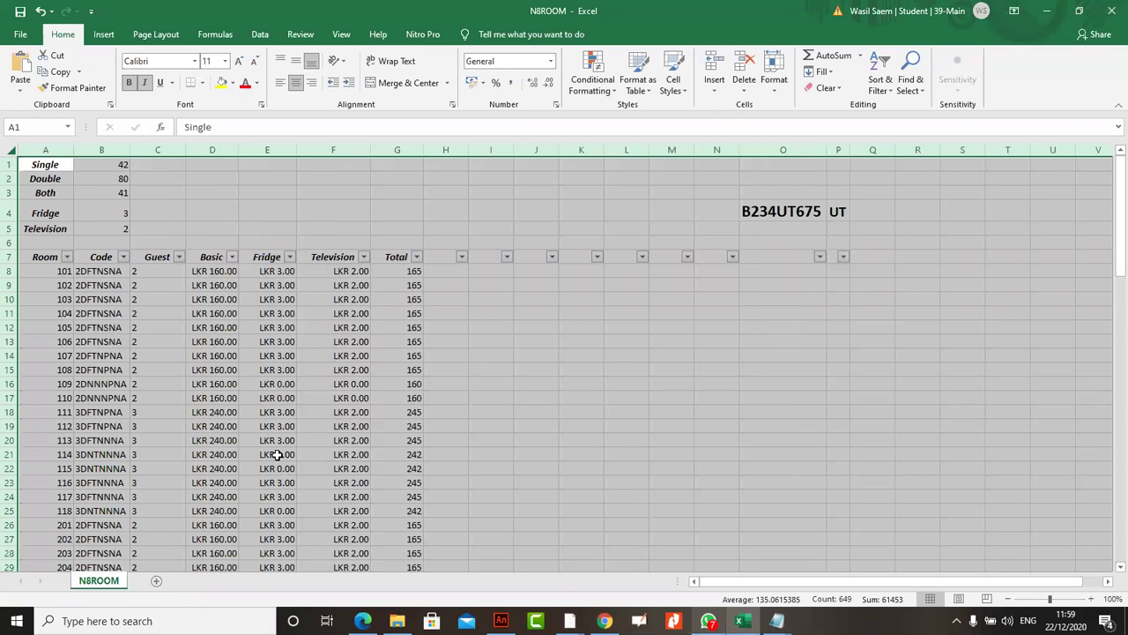
- Try filtering out the LKR 0.00 rooms in the Fridge column, and undo the filter after checking question 34 in the PDF
click(290, 257)
click(149, 424)
click(202, 542)
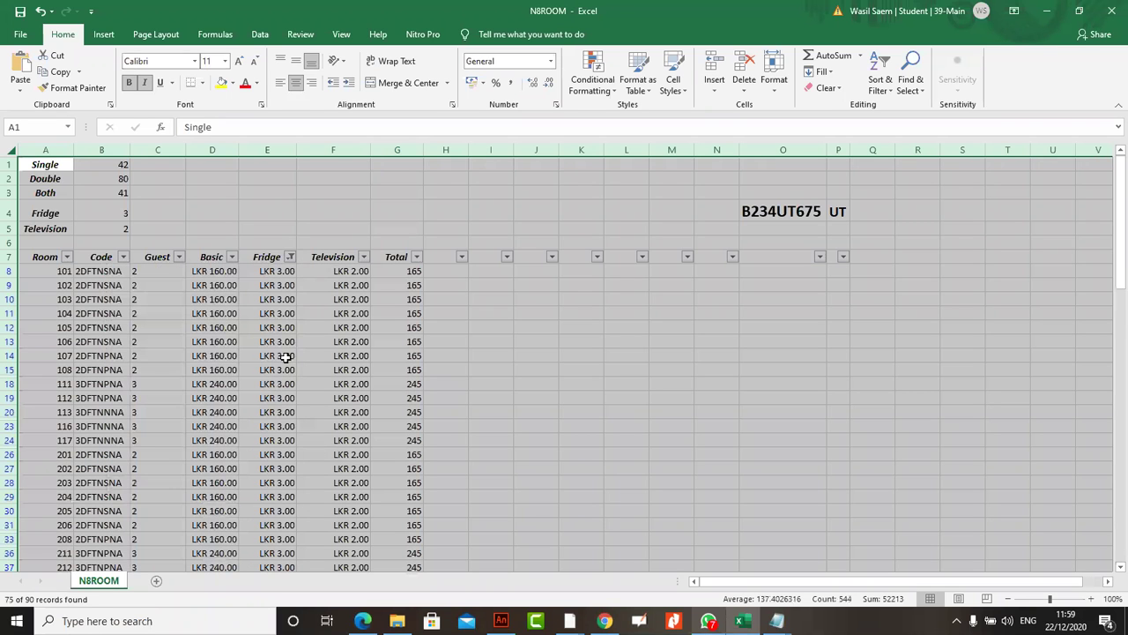
scroll(279, 390, down, 5)
scroll(280, 402, up, 4)
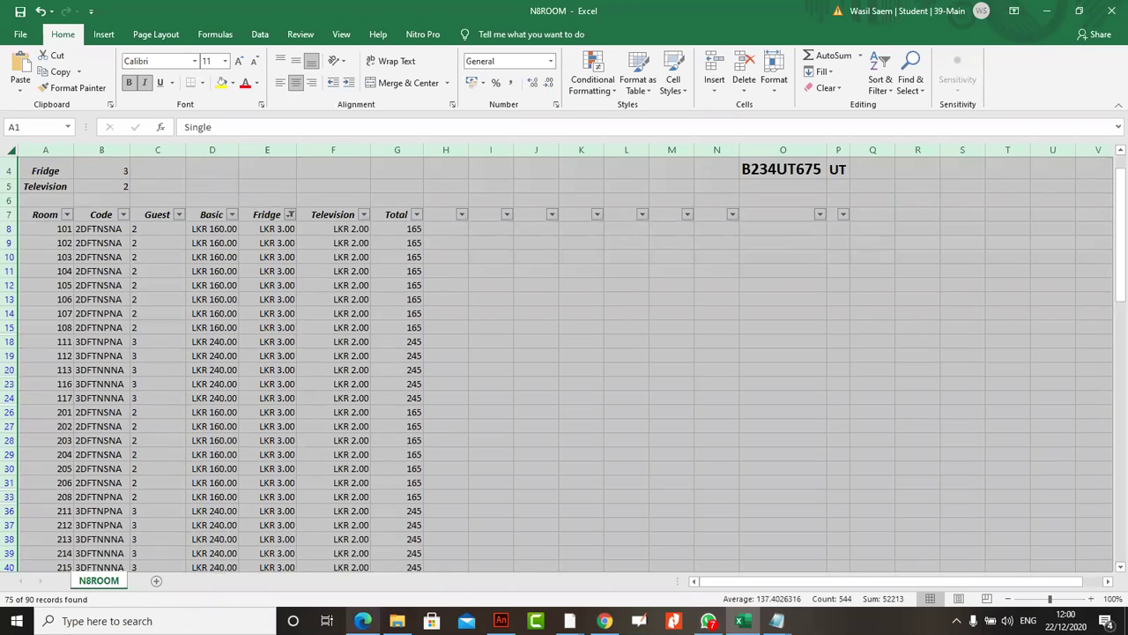
key(alt+Tab)
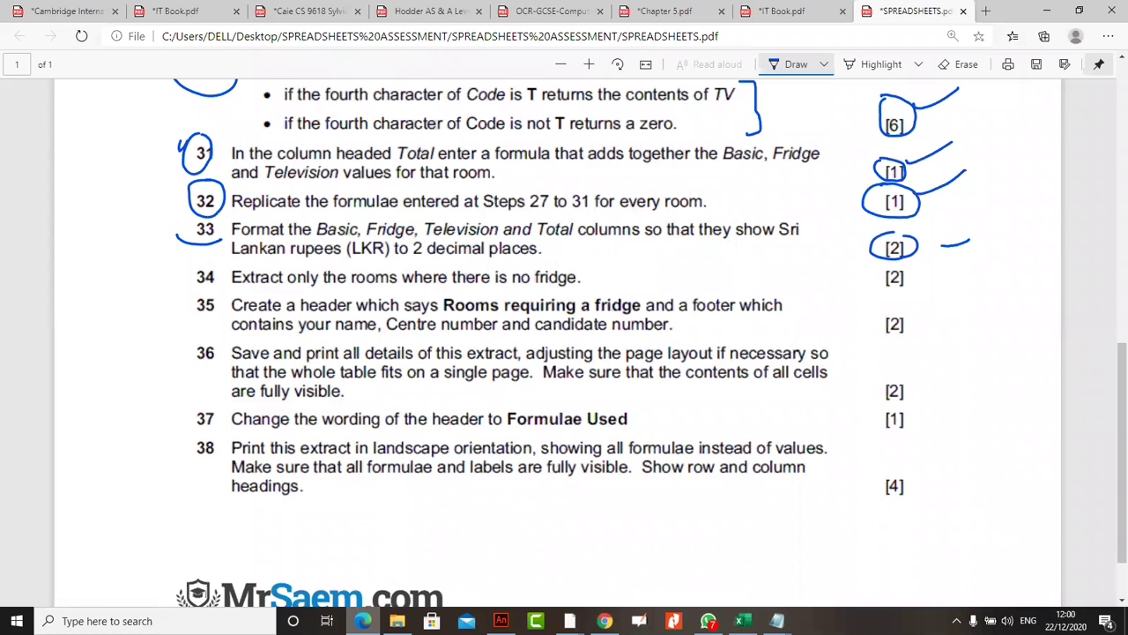
key(alt+Tab)
scroll(275, 311, up, 1)
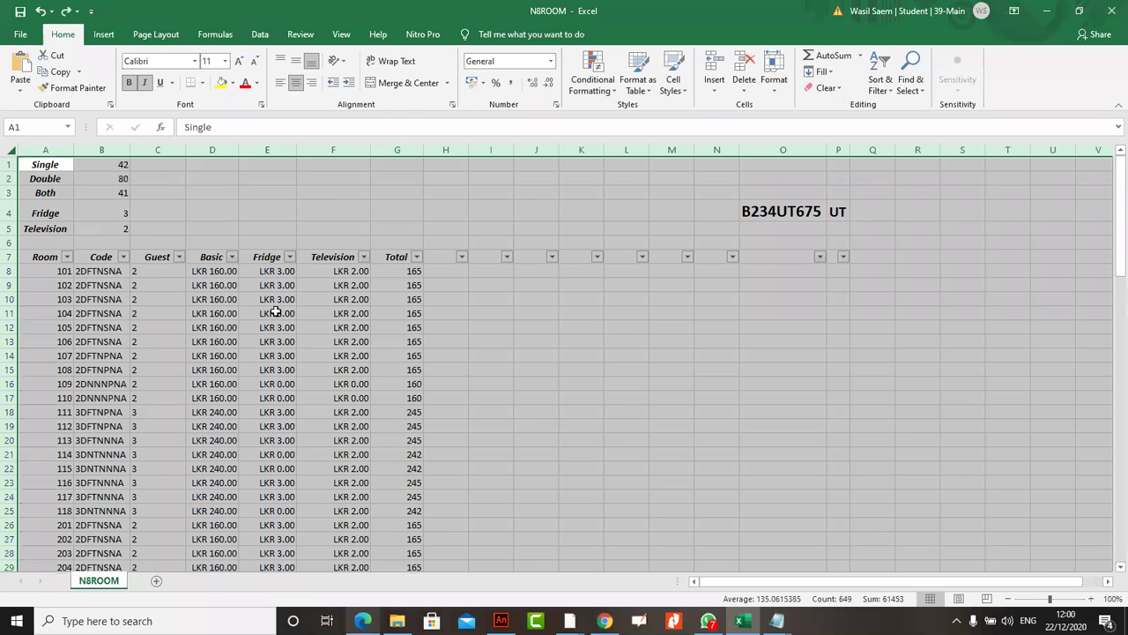
- Filter the Fridge column to show only the rooms with LKR 0.00
click(289, 257)
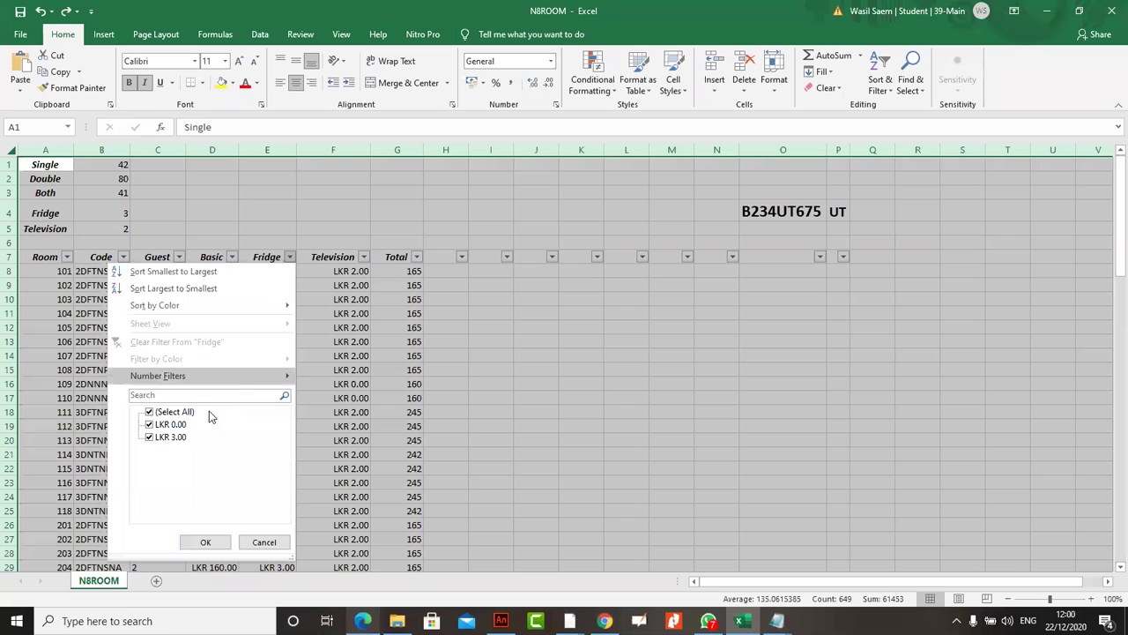
click(150, 438)
click(205, 541)
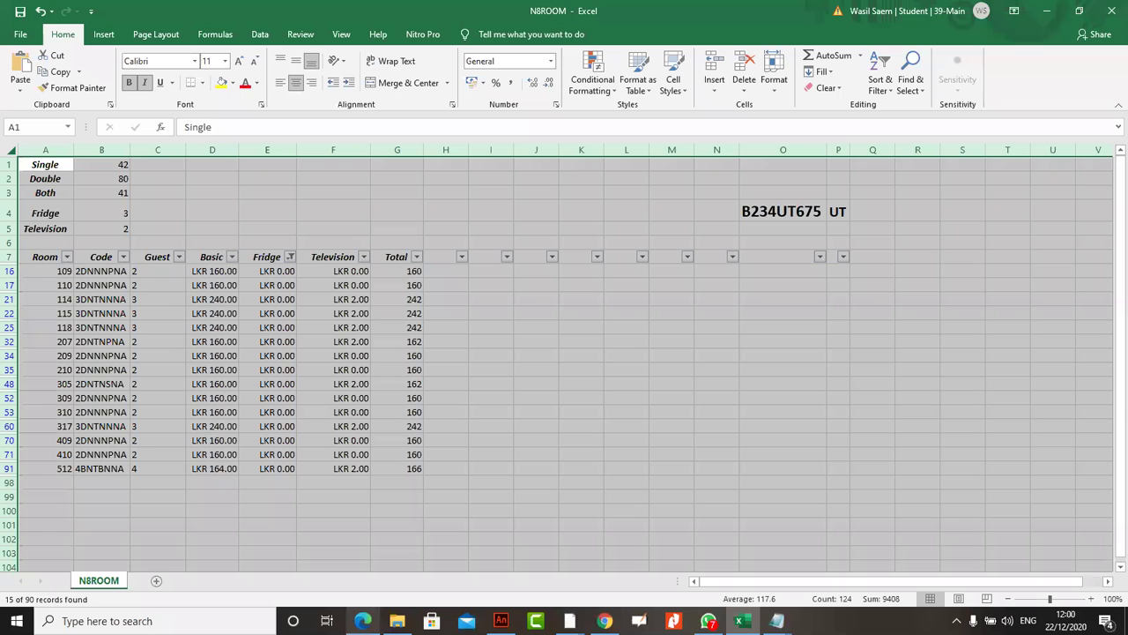
- Check question 35 in the PDF, and in Excel's page setup add a custom header with GDGDSGSDFDSF in the center section
click(362, 620)
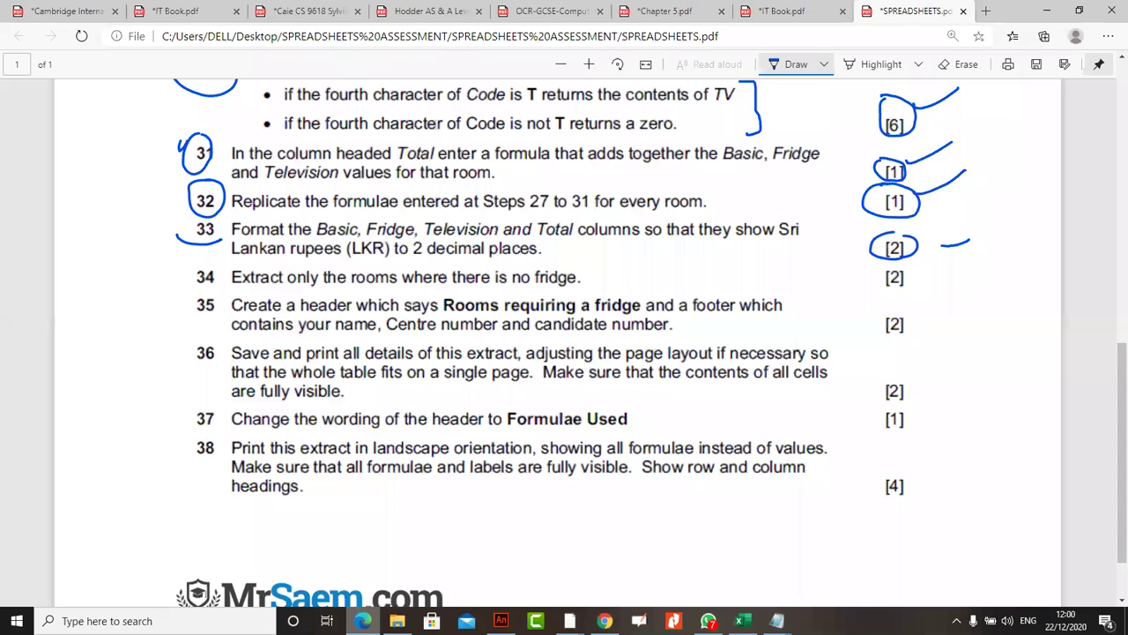
key(alt+Tab)
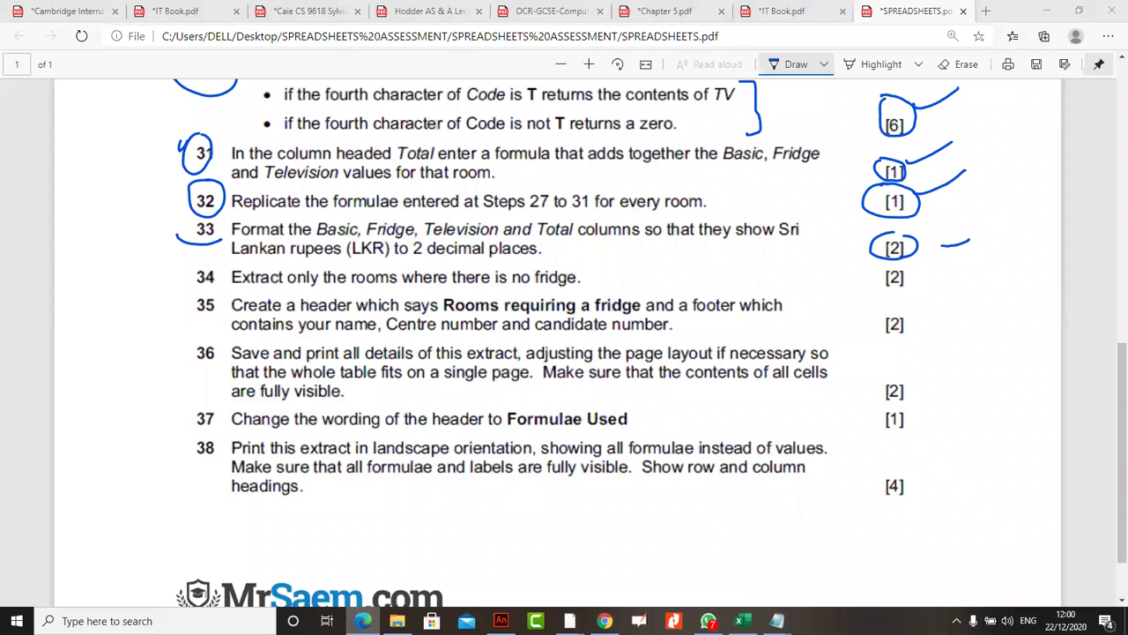
click(21, 34)
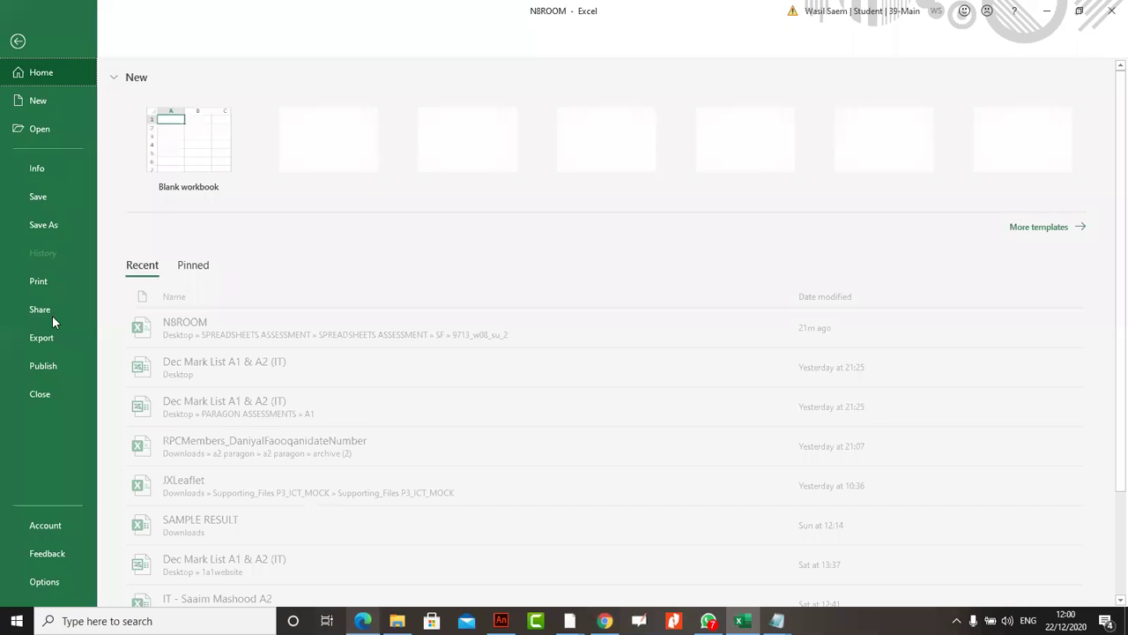
click(40, 280)
click(264, 463)
click(557, 182)
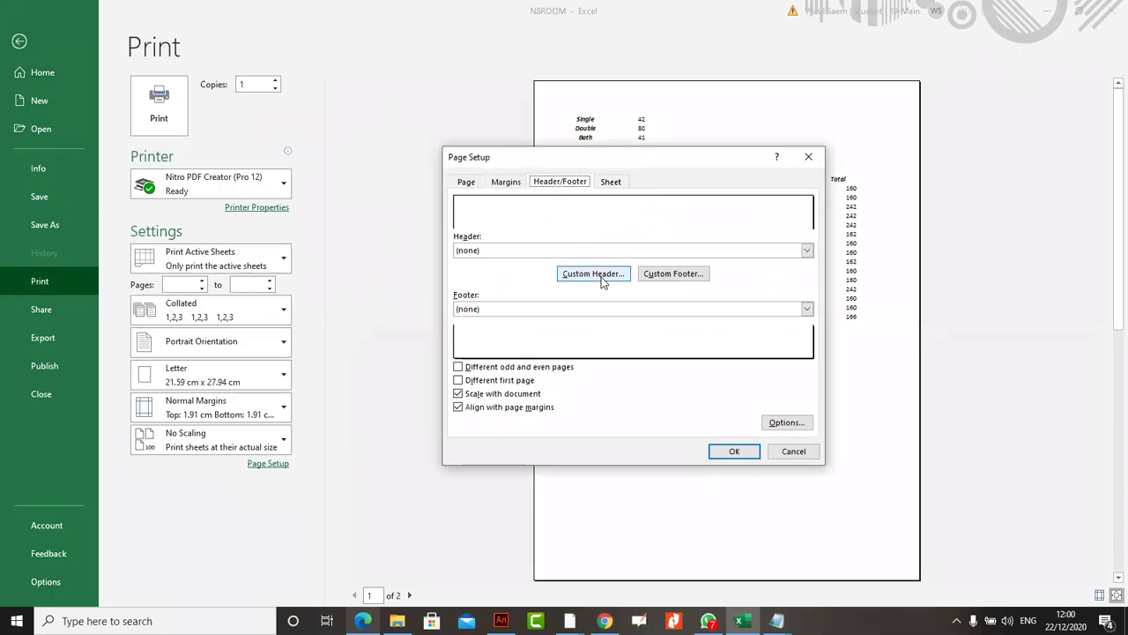
click(600, 277)
click(618, 365)
text(GDGDSGSDFDSF)
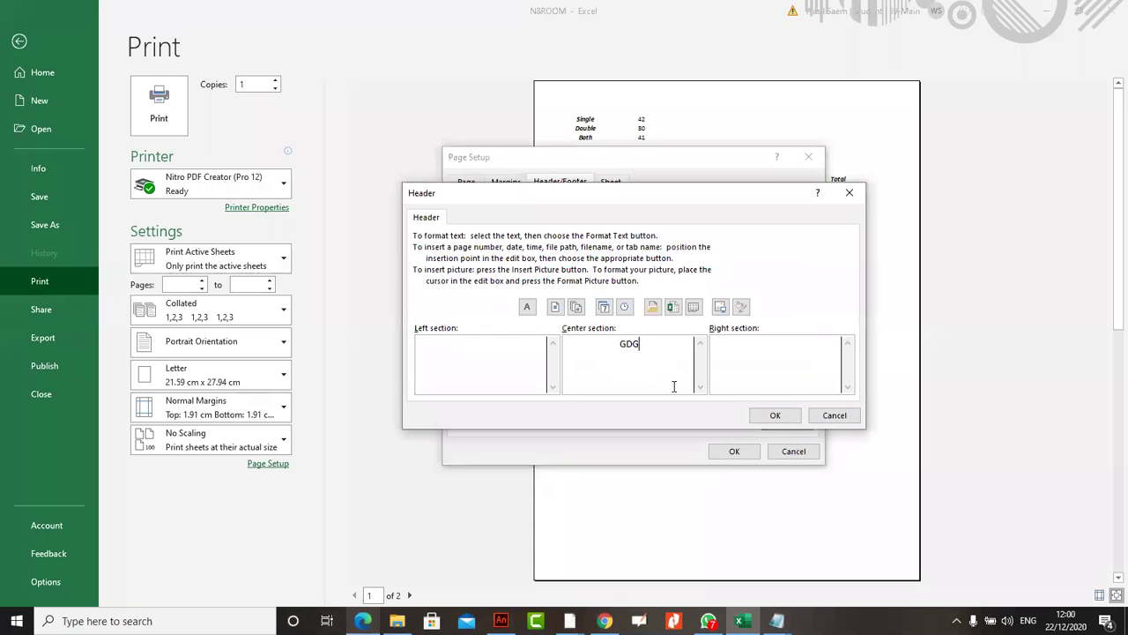
click(775, 415)
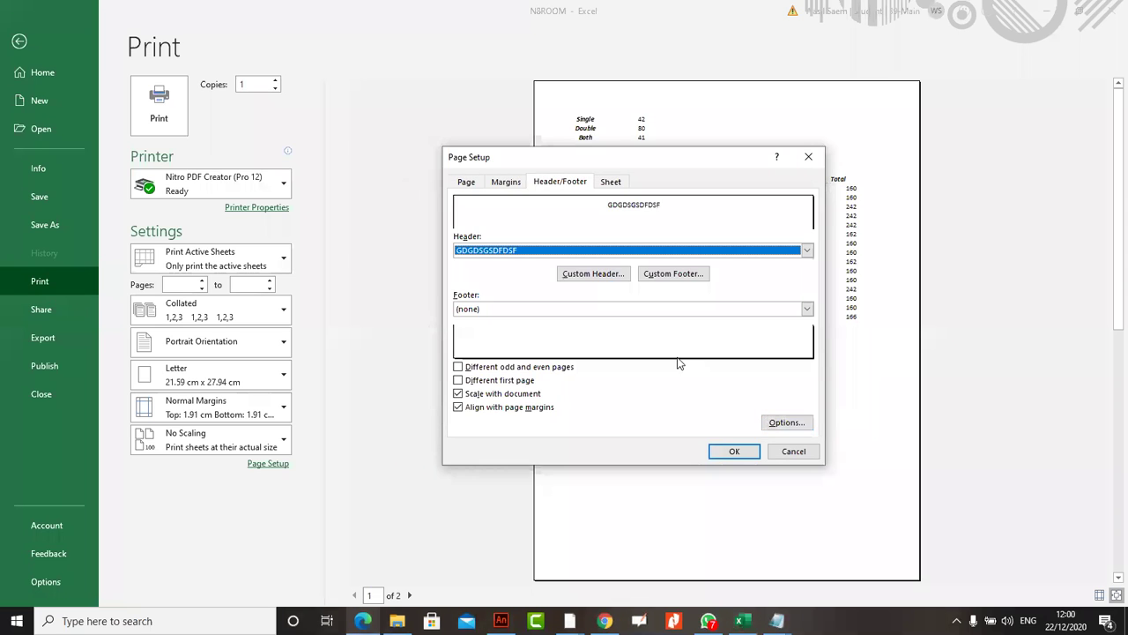
- Add a custom footer with DSFD in the left, SDFDS in the center and ADASDSAD in the right section, and return to the sheet
click(667, 277)
text(DSFD)
click(634, 365)
text(SDFDS)
click(751, 362)
text(ADASDSA)
click(765, 420)
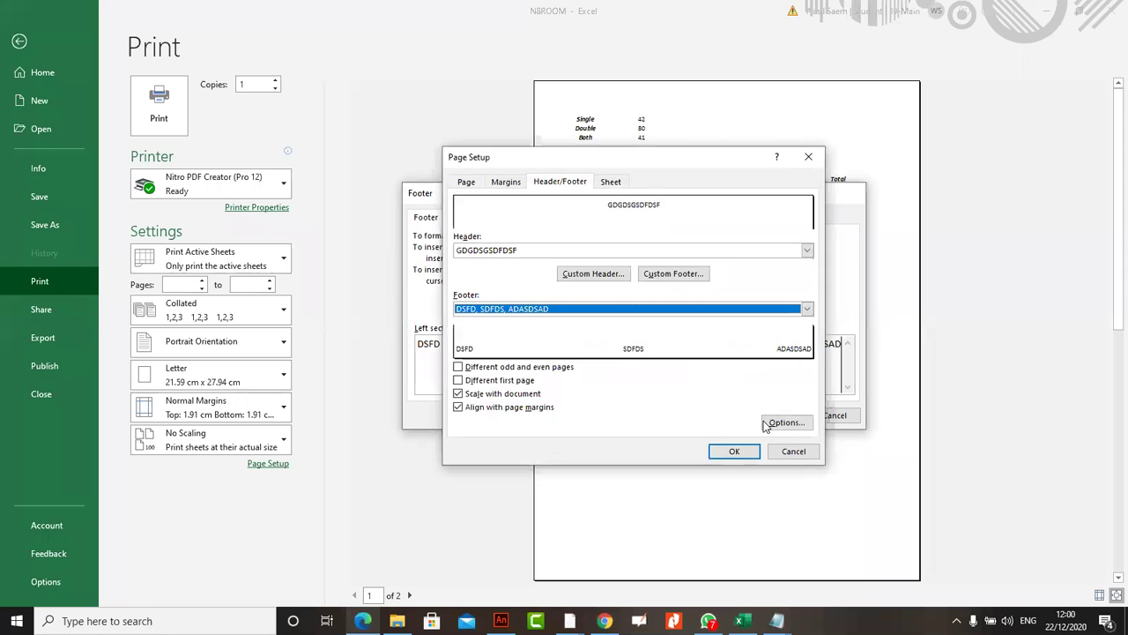
click(745, 454)
click(21, 41)
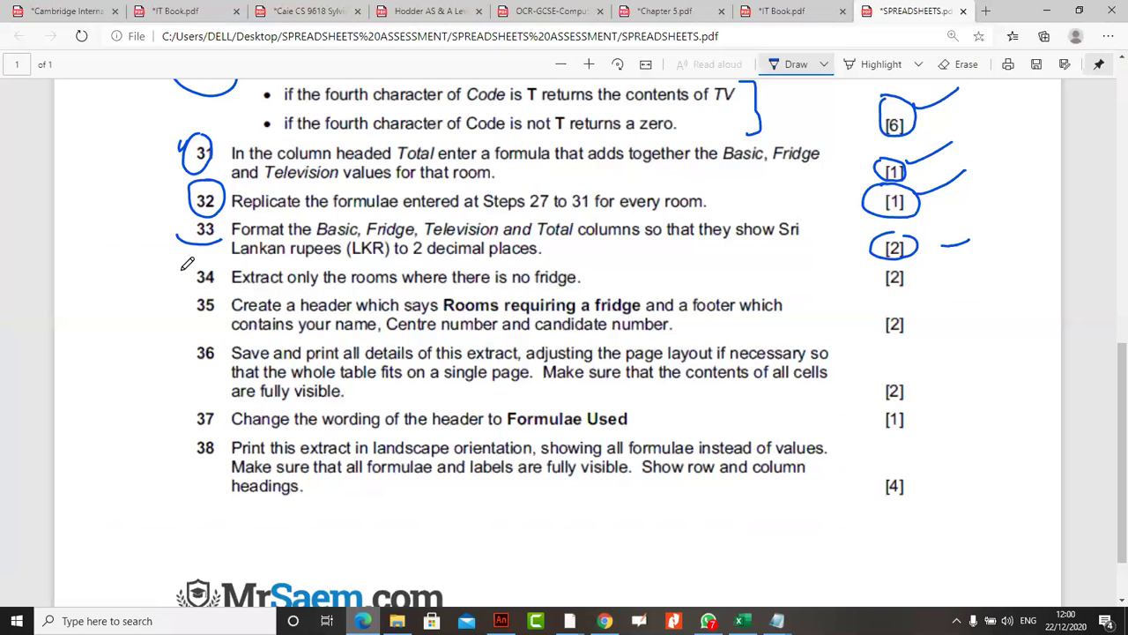
- In the PDF in Edge, circle questions 34 and 35 with their [2] marks, and draw strokes beside questions 36 to 38
mouse_move(199, 263)
mouse_down()
mouse_move(180, 275)
mouse_move(210, 287)
mouse_move(221, 267)
mouse_move(182, 271)
mouse_move(190, 310)
mouse_move(220, 298)
mouse_up()
mouse_move(881, 271)
mouse_down()
mouse_move(919, 279)
mouse_move(878, 312)
mouse_move(920, 322)
mouse_move(959, 301)
mouse_up()
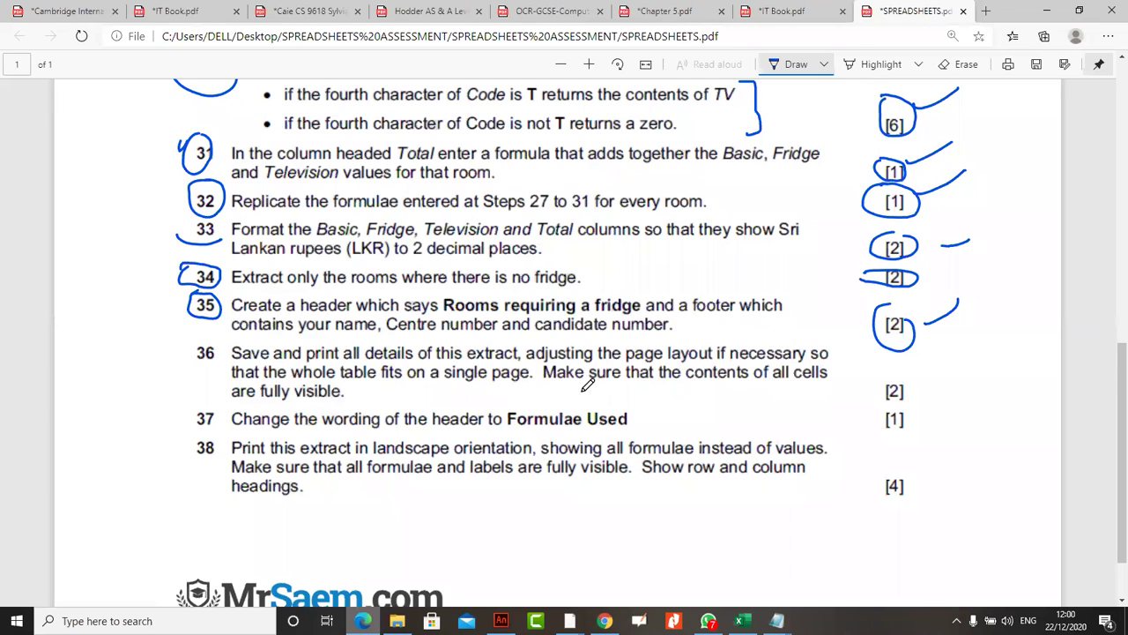
drag(847, 345, 846, 381)
drag(844, 431, 851, 488)
scroll(858, 483, down, 2)
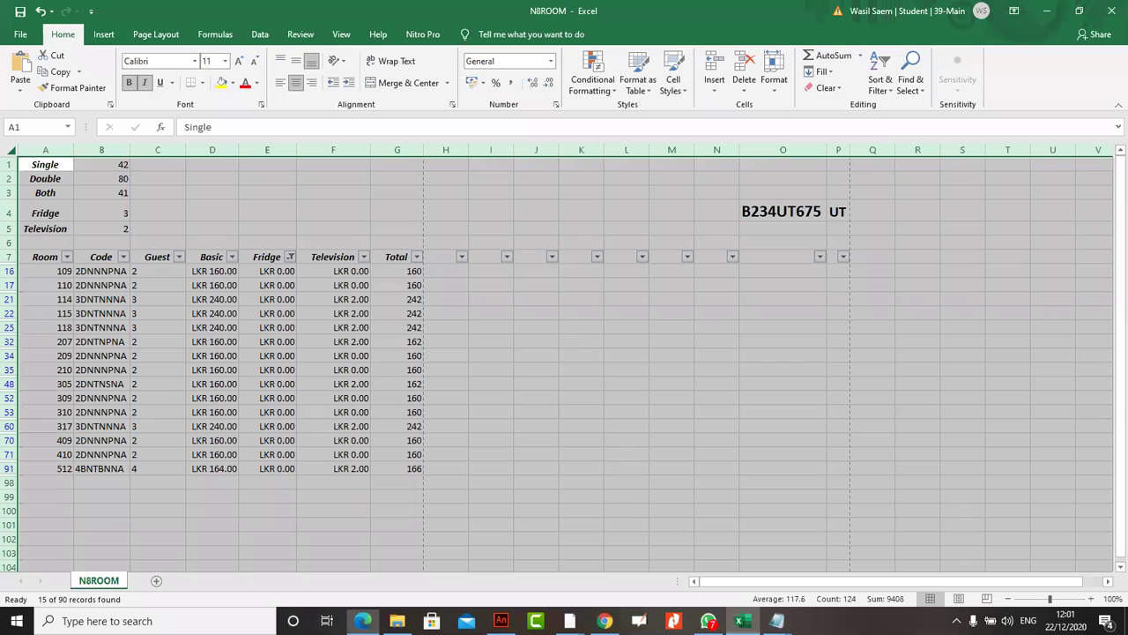
- Switch to Excel, show the sheet's formulas instead of values, and auto-fit all columns so the formulas are fully visible
click(743, 621)
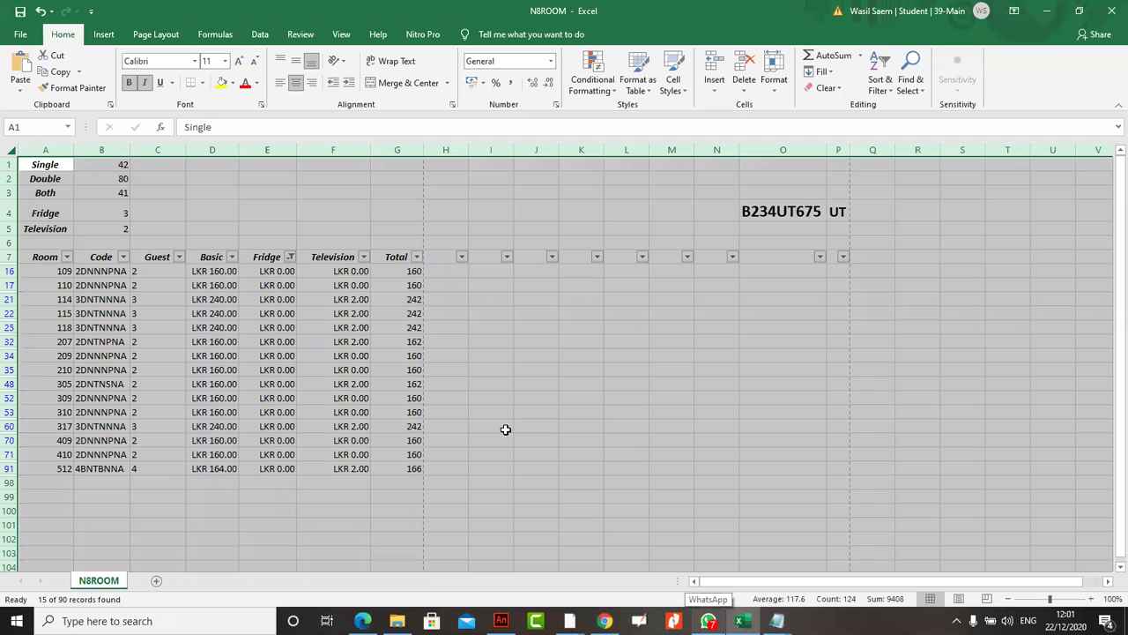
key(ctrl+grave)
click(10, 149)
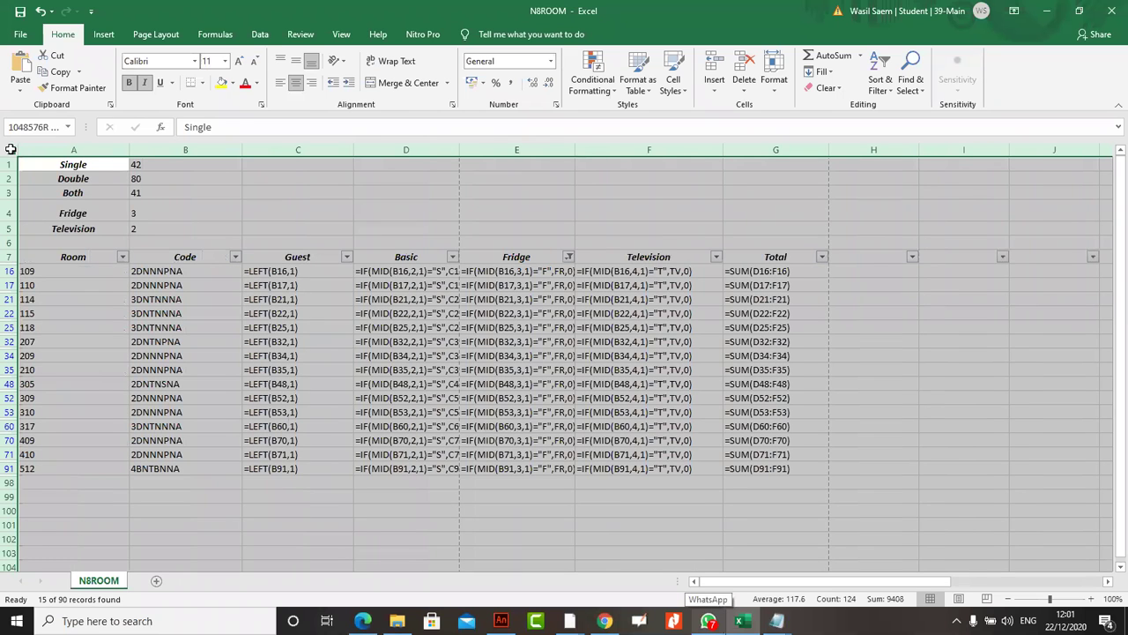
double_click(129, 150)
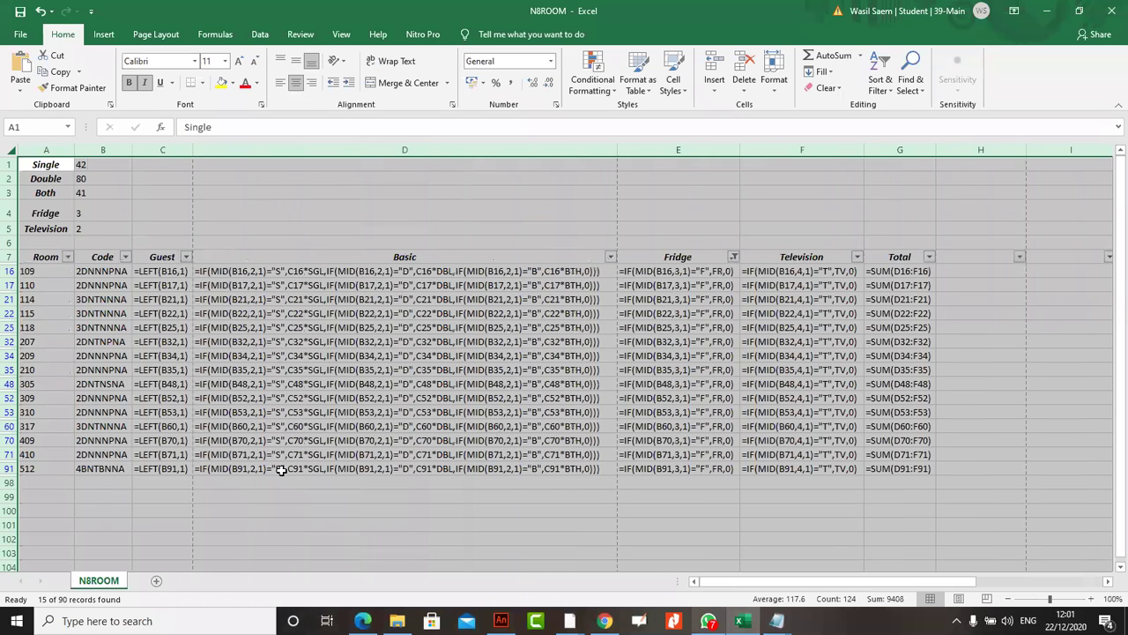
- In the print settings, set the paper size to A4 and the orientation to landscape, and return to the sheet
click(20, 34)
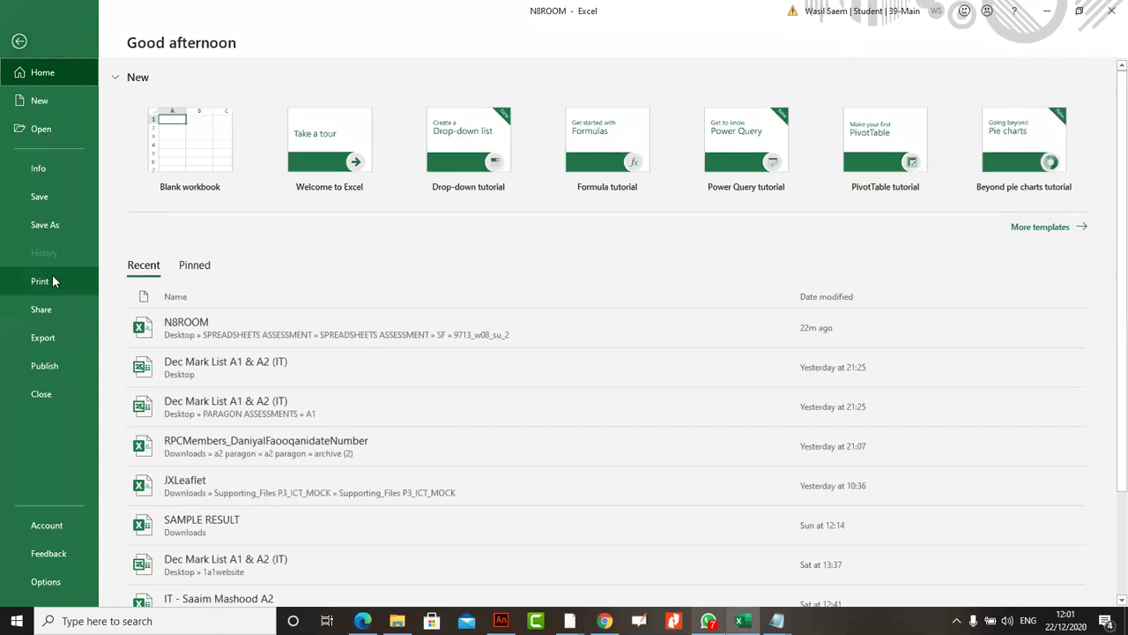
click(40, 280)
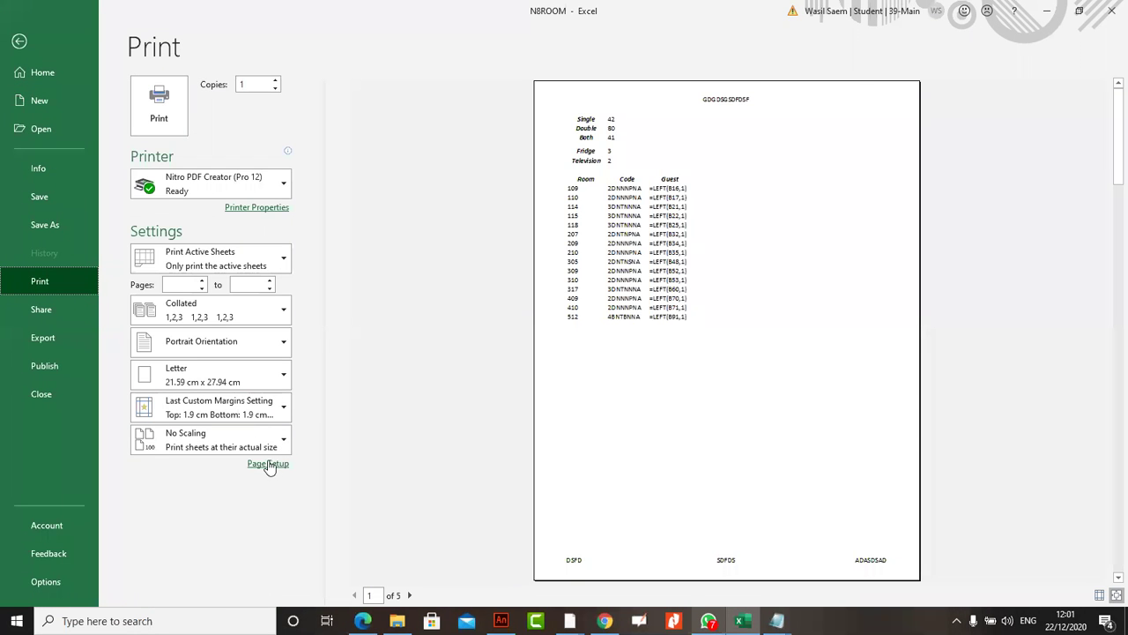
click(223, 374)
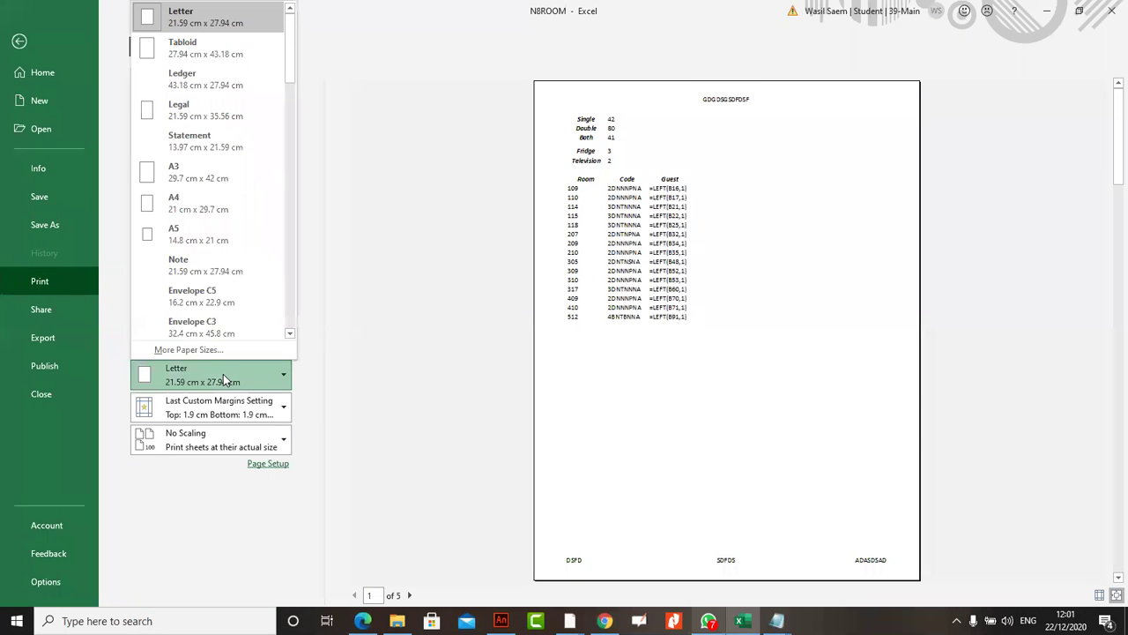
click(195, 202)
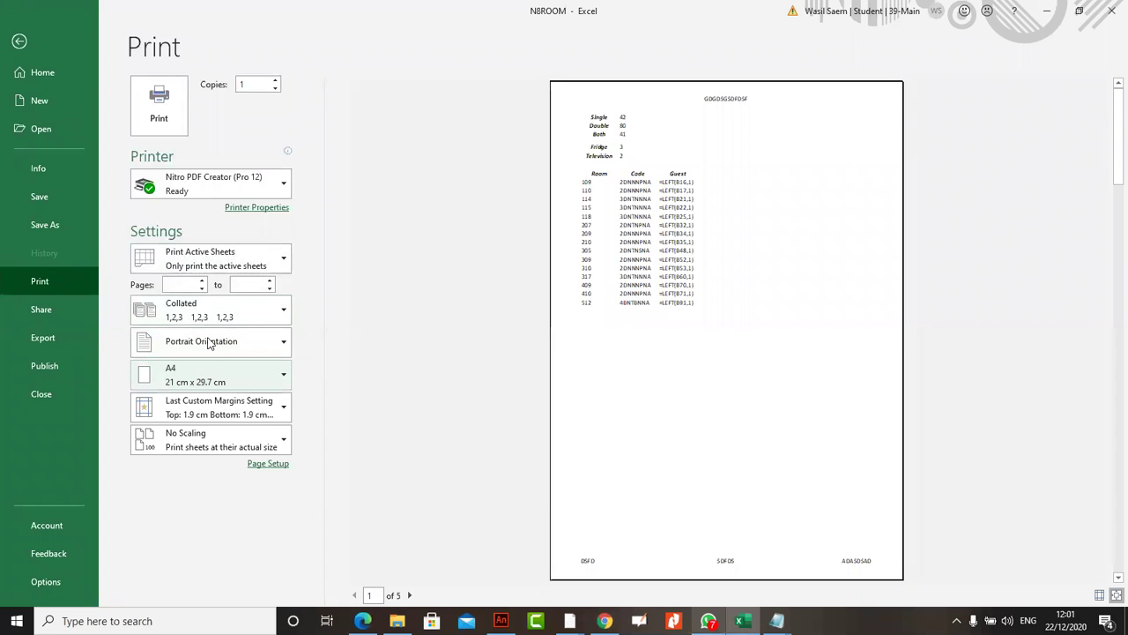
click(209, 343)
click(190, 406)
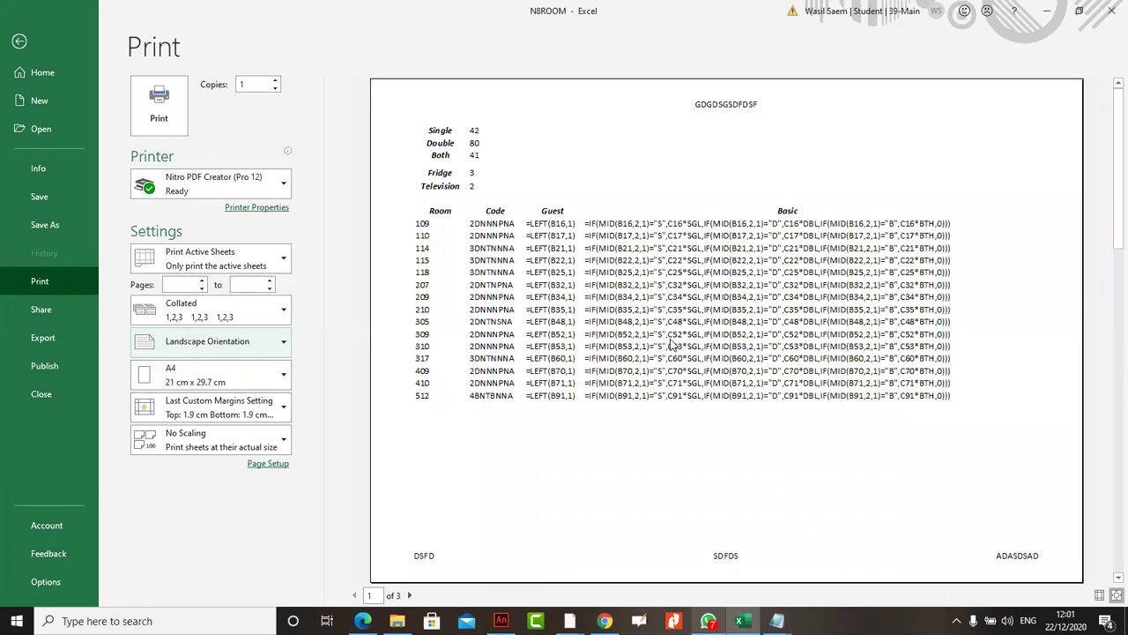
click(19, 42)
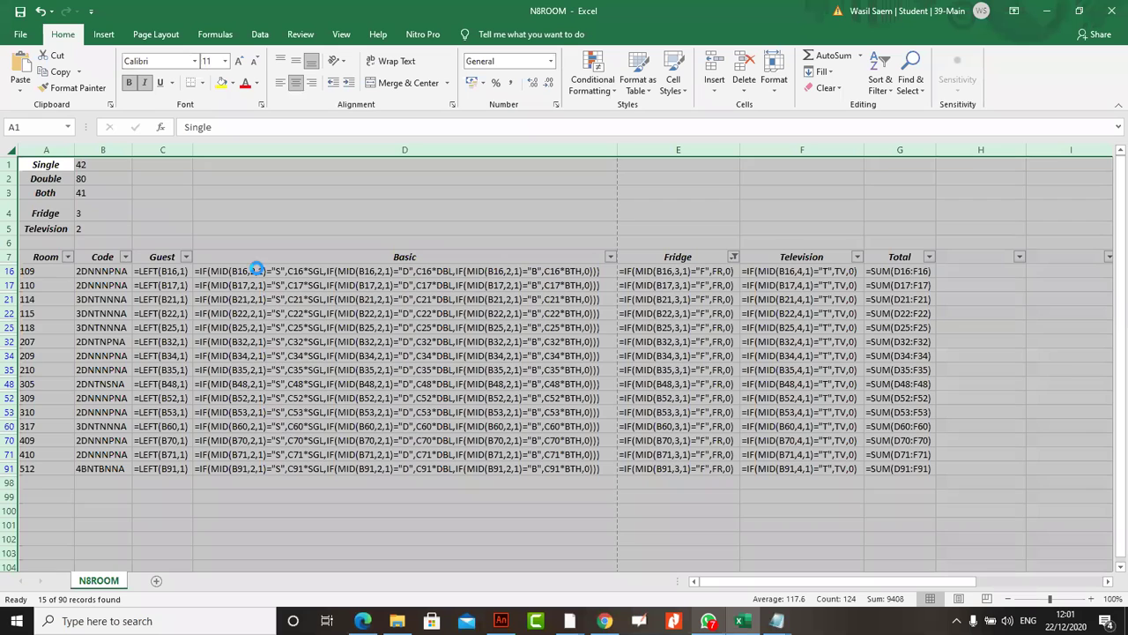
- Show values instead of formulas, auto-fit all columns to their contents, and select cell H35 to clear the whole-sheet selection
key(ctrl+grave)
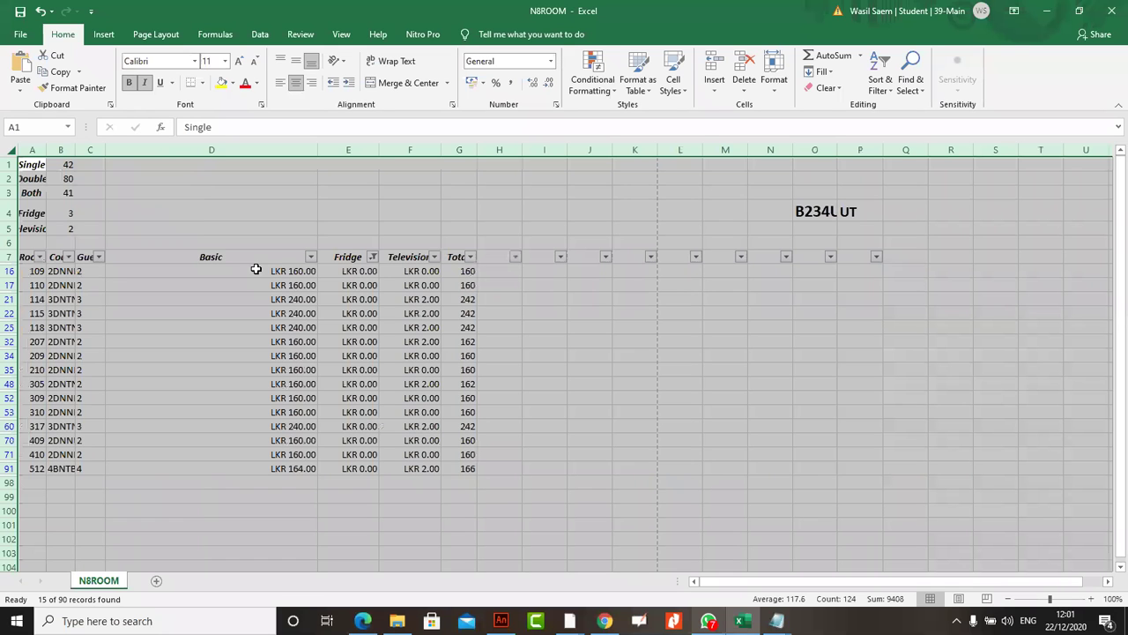
double_click(101, 150)
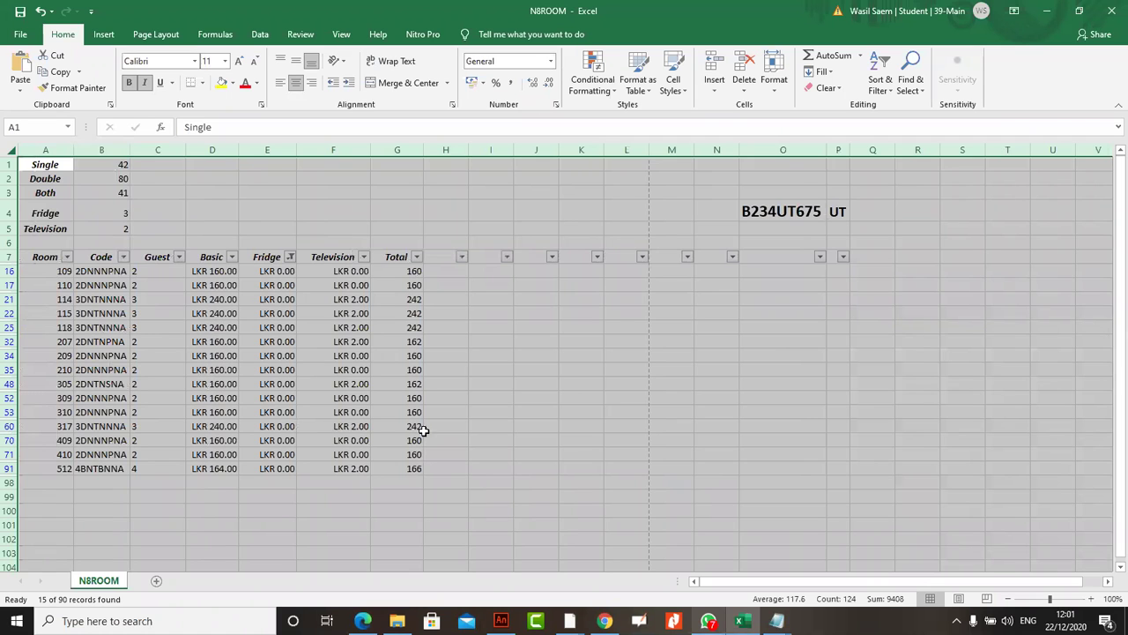
click(446, 371)
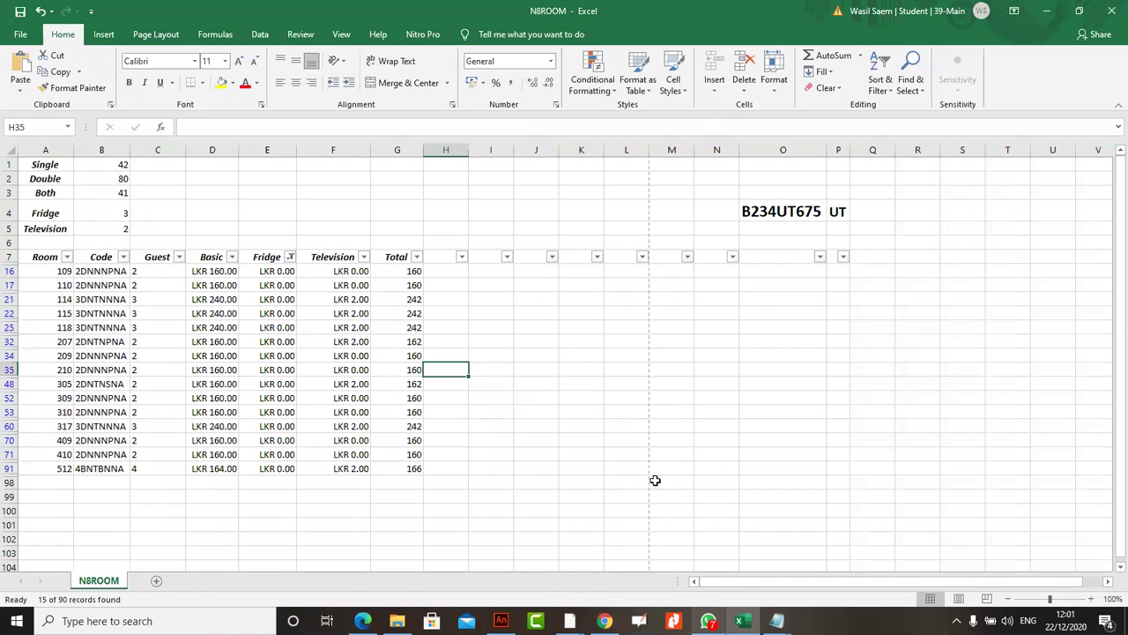
- Switch to the assessment PDF in Edge and draw a bracket stroke beside the four bullet conditions of question 28
click(362, 621)
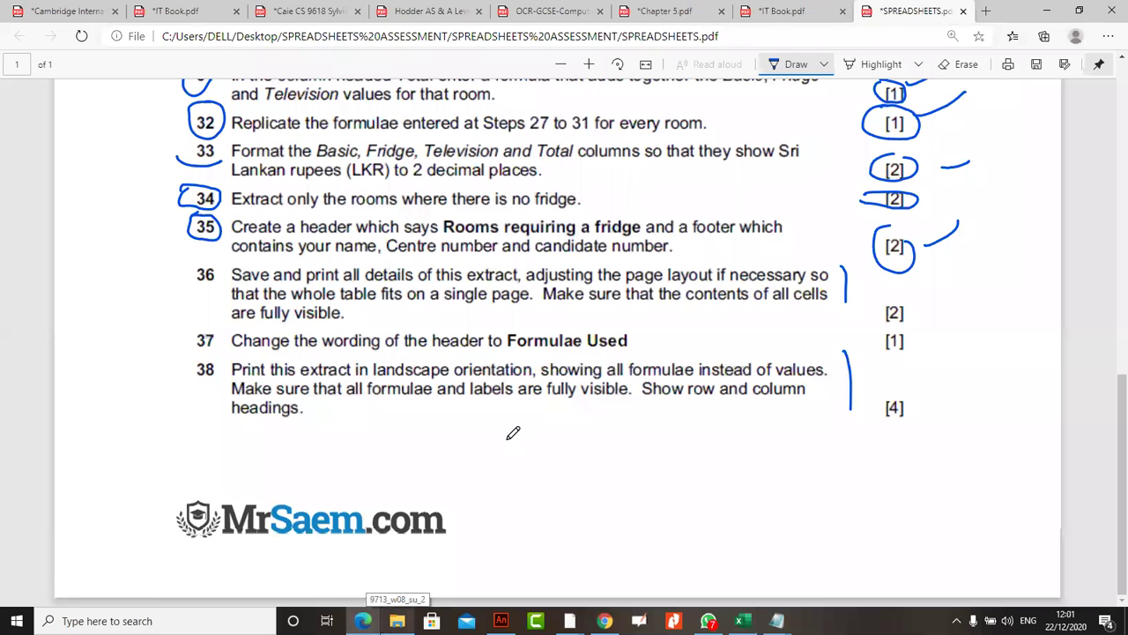
scroll(513, 433, up, 10)
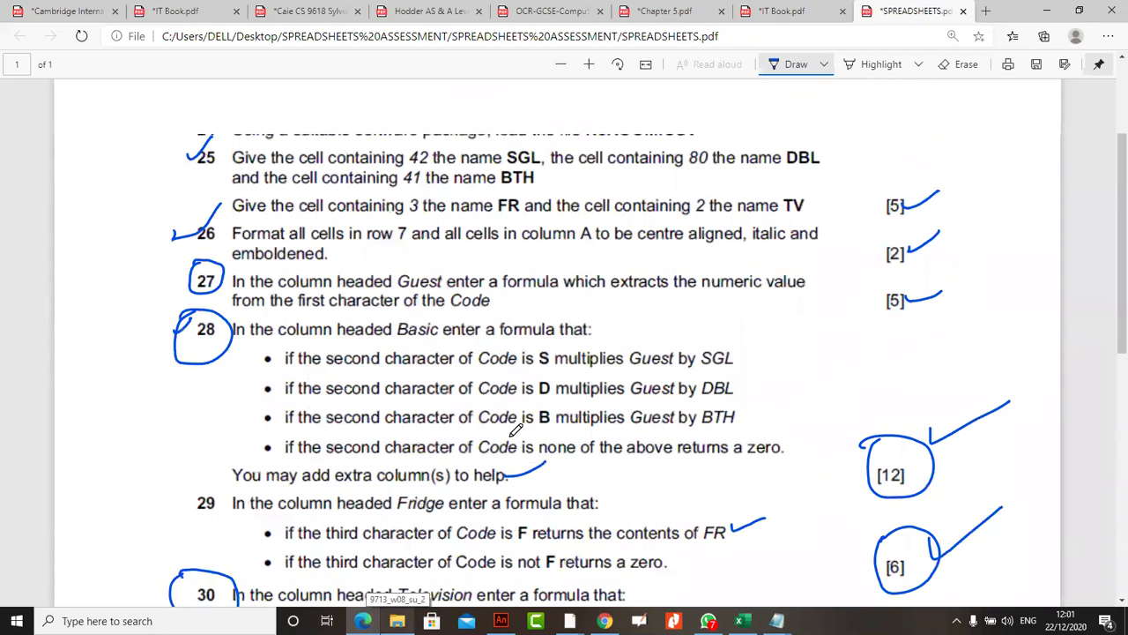
scroll(523, 429, down, 4)
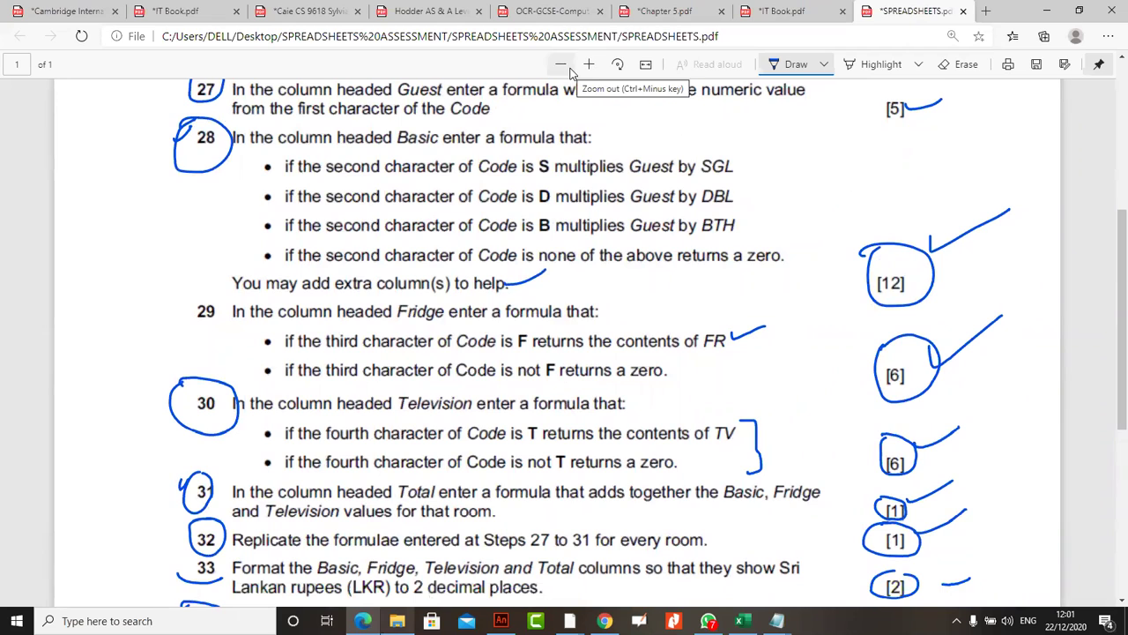
drag(775, 153, 797, 258)
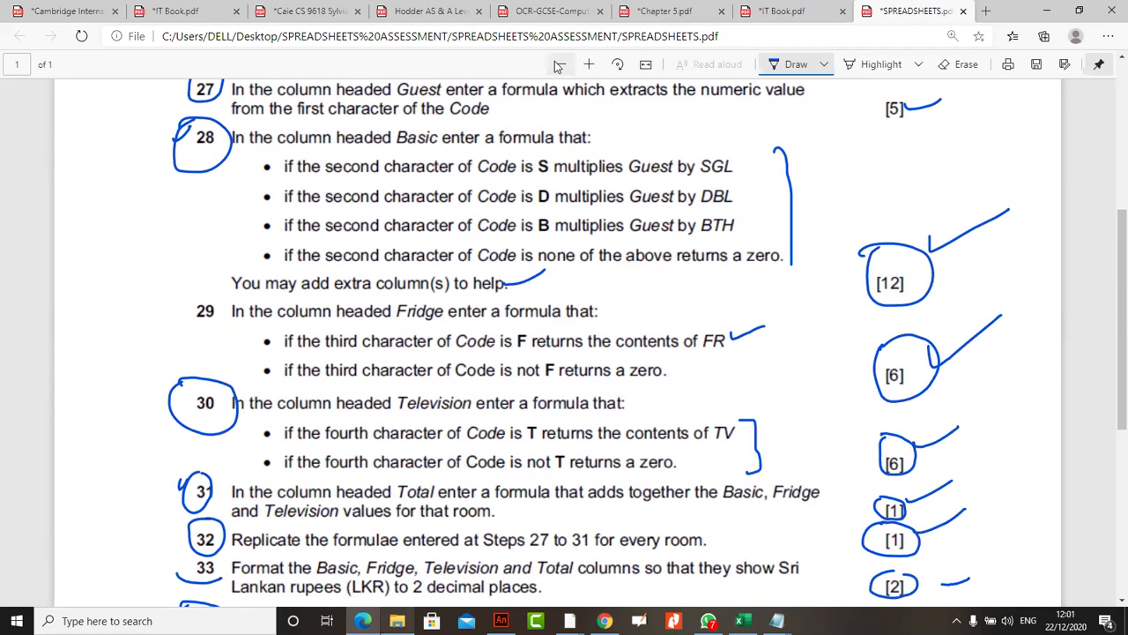
- Draw a large tick beside the SPREADSHEETS heading, and handwrite a circled 78 with a tick next to it above the heading
click(560, 65)
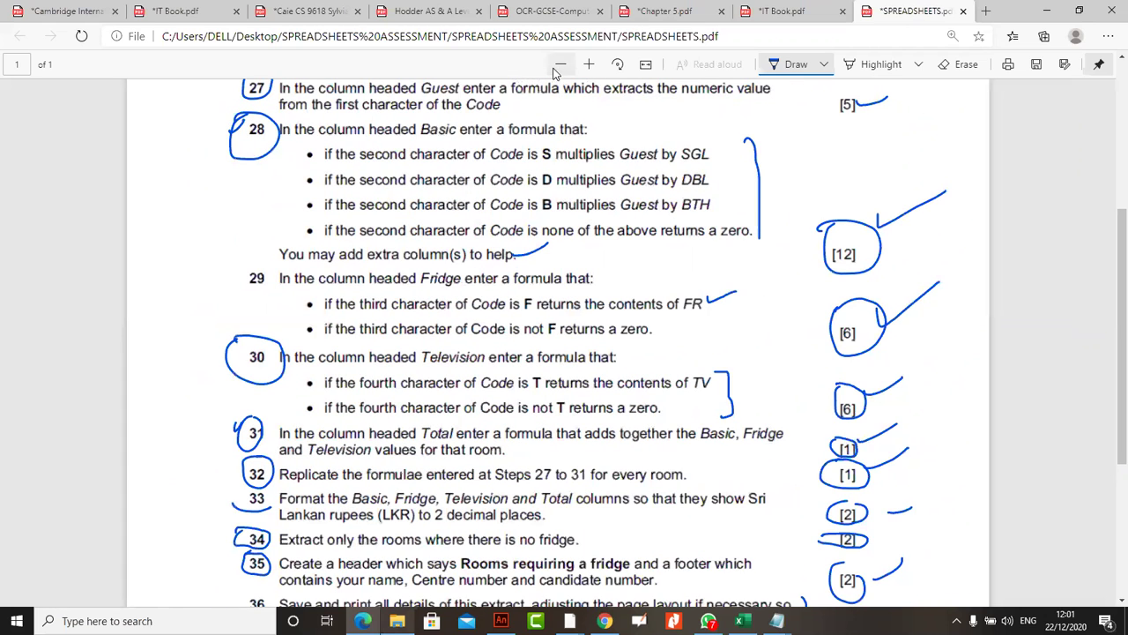
key(ctrl+minus)
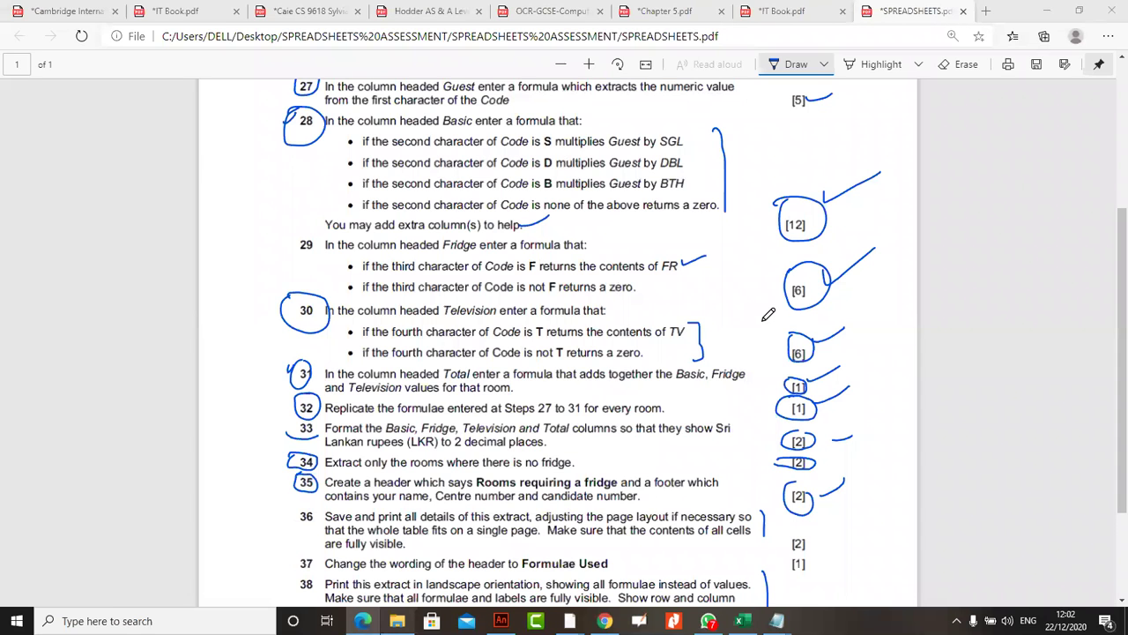
scroll(768, 328, up, 3)
drag(723, 212, 879, 164)
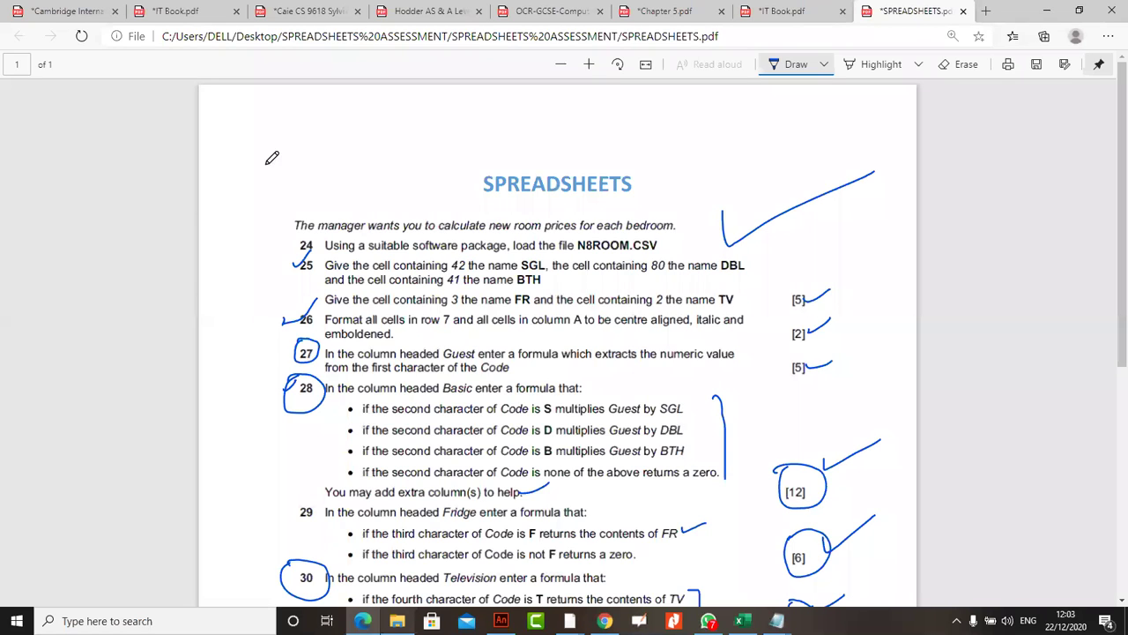
mouse_move(258, 139)
mouse_down()
mouse_move(275, 135)
mouse_move(265, 164)
mouse_up()
mouse_move(300, 124)
mouse_down()
mouse_move(295, 148)
mouse_move(303, 116)
mouse_move(245, 110)
mouse_move(308, 181)
mouse_move(280, 97)
mouse_up()
drag(359, 126, 403, 98)
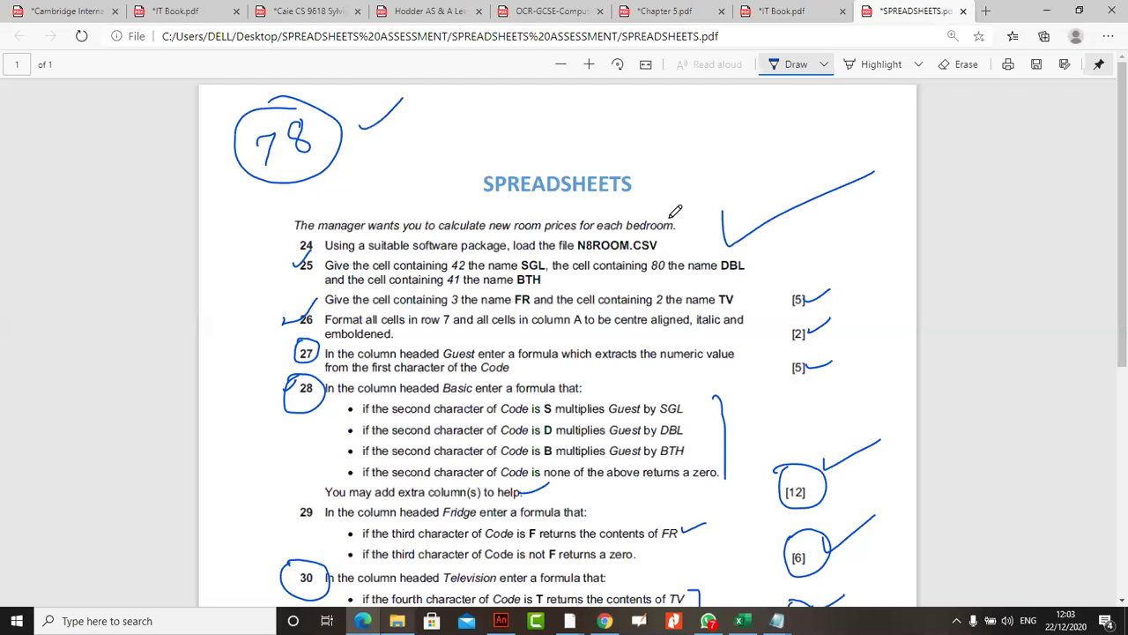